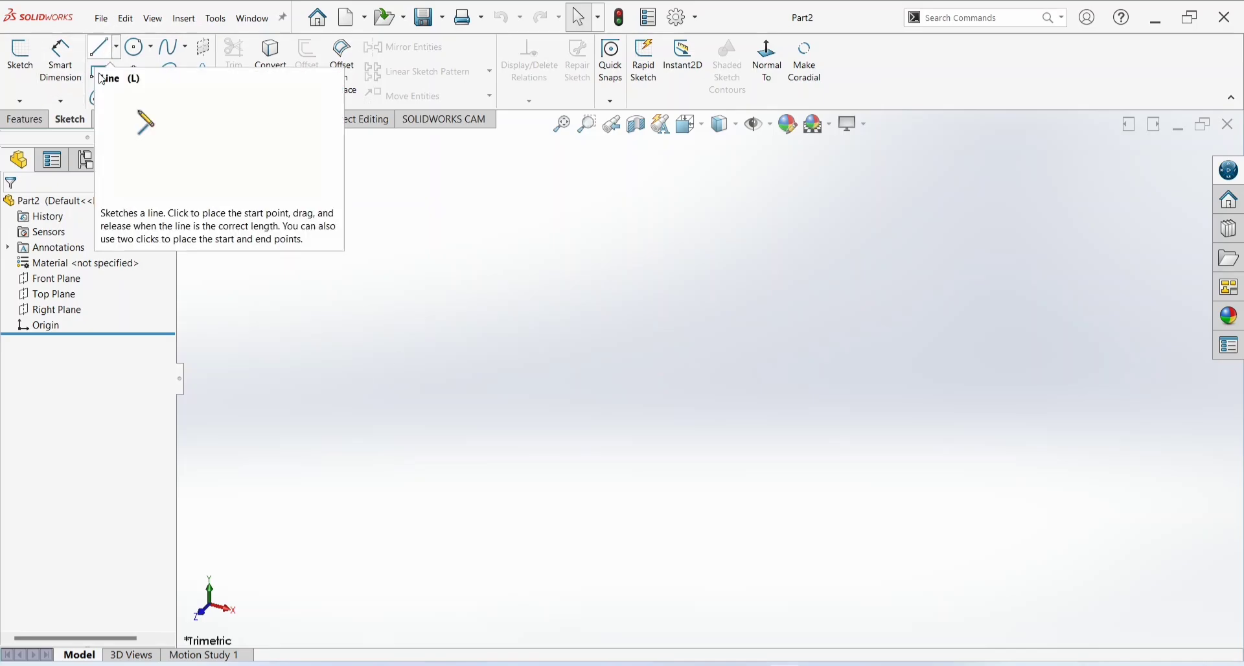
- Start a sketch on the Front Plane and sketch a slanted line about 55 mm long, left of the origin
left_click(104, 46)
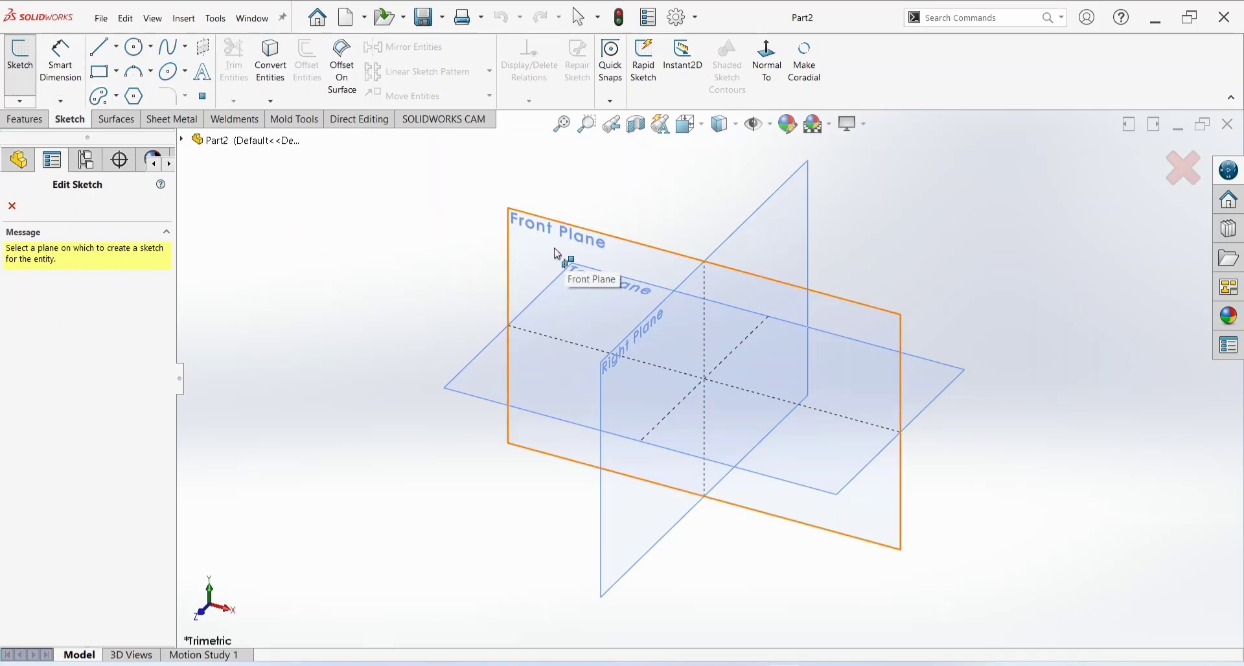
left_click(557, 254)
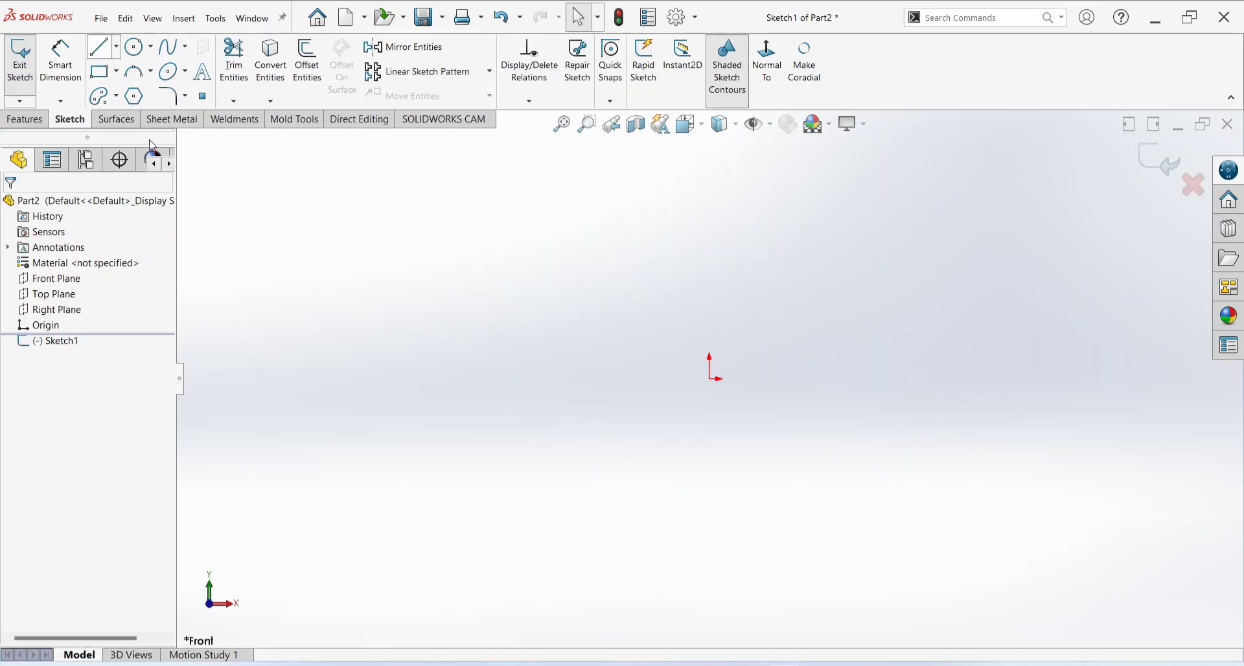
left_click(339, 343)
left_click(481, 230)
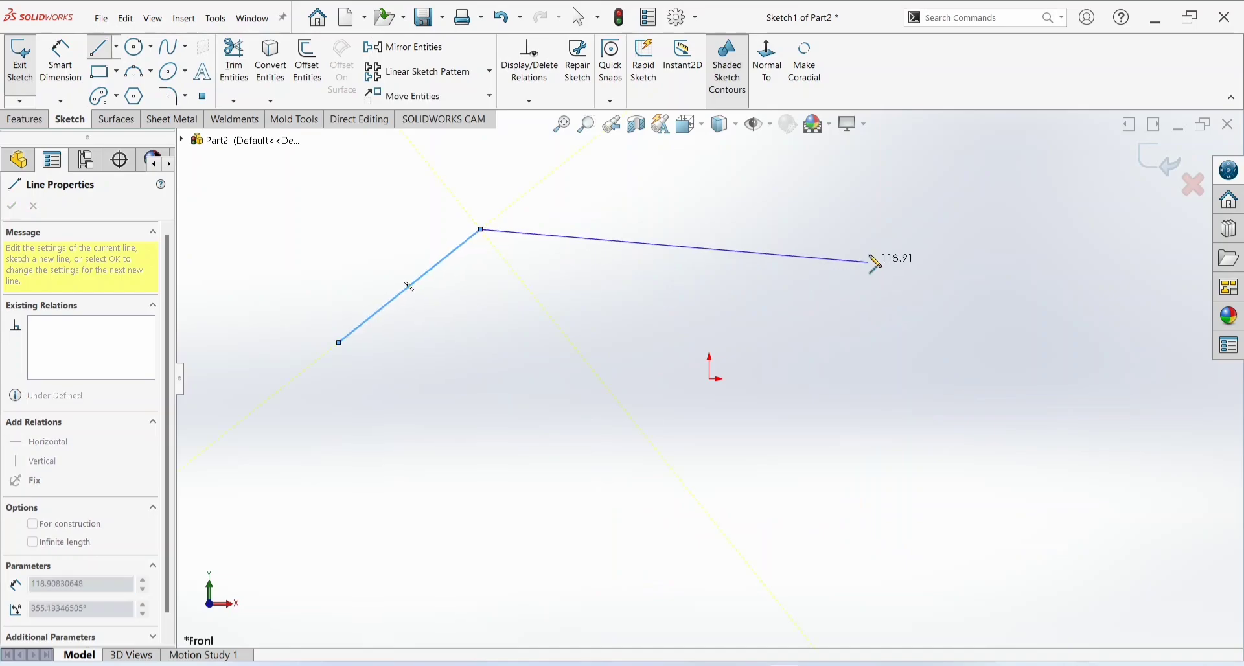
right_click(889, 243)
left_click(903, 239)
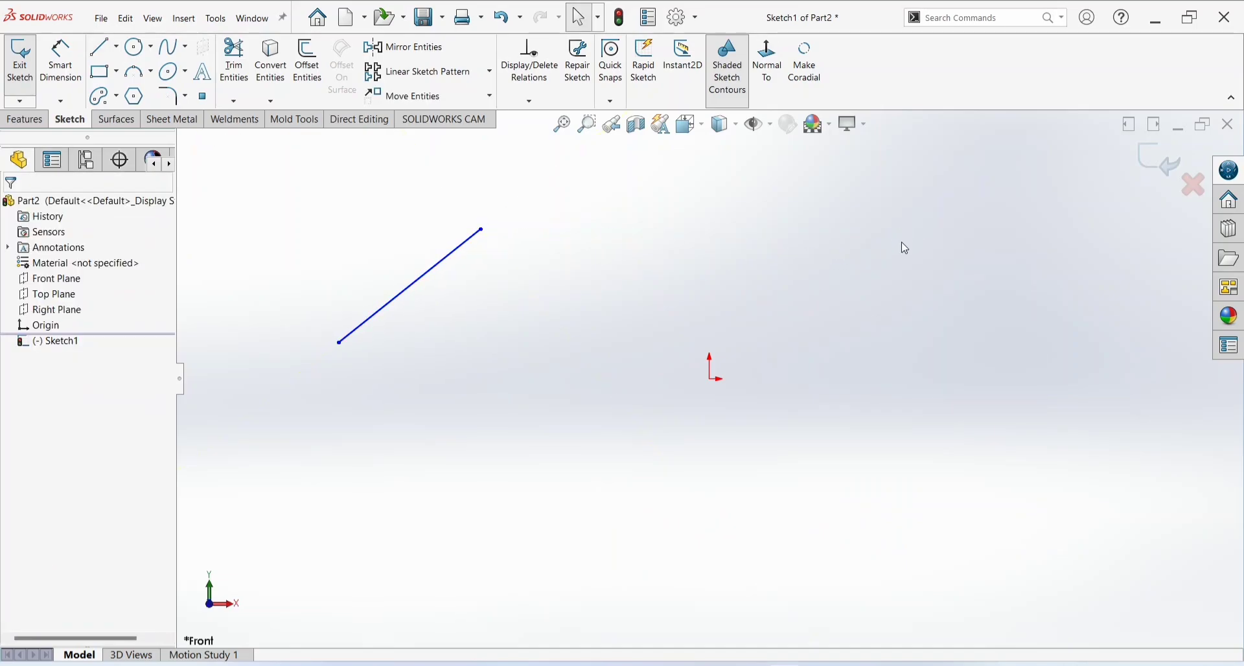
- Sketch a second, steeper line about 59 mm long, sloping down to the right, right of the origin
key("l")
left_click(931, 236)
left_click(1023, 407)
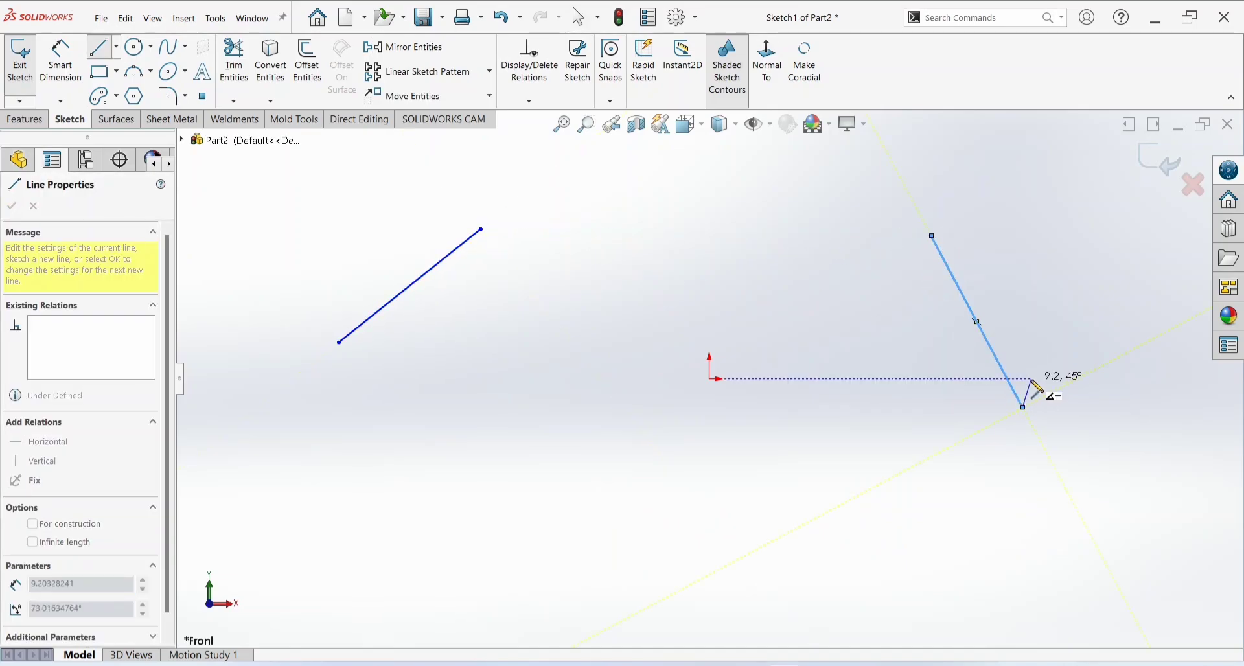
key("Escape")
- Make the line left of the origin horizontal and the line right of the origin vertical
left_click(443, 267)
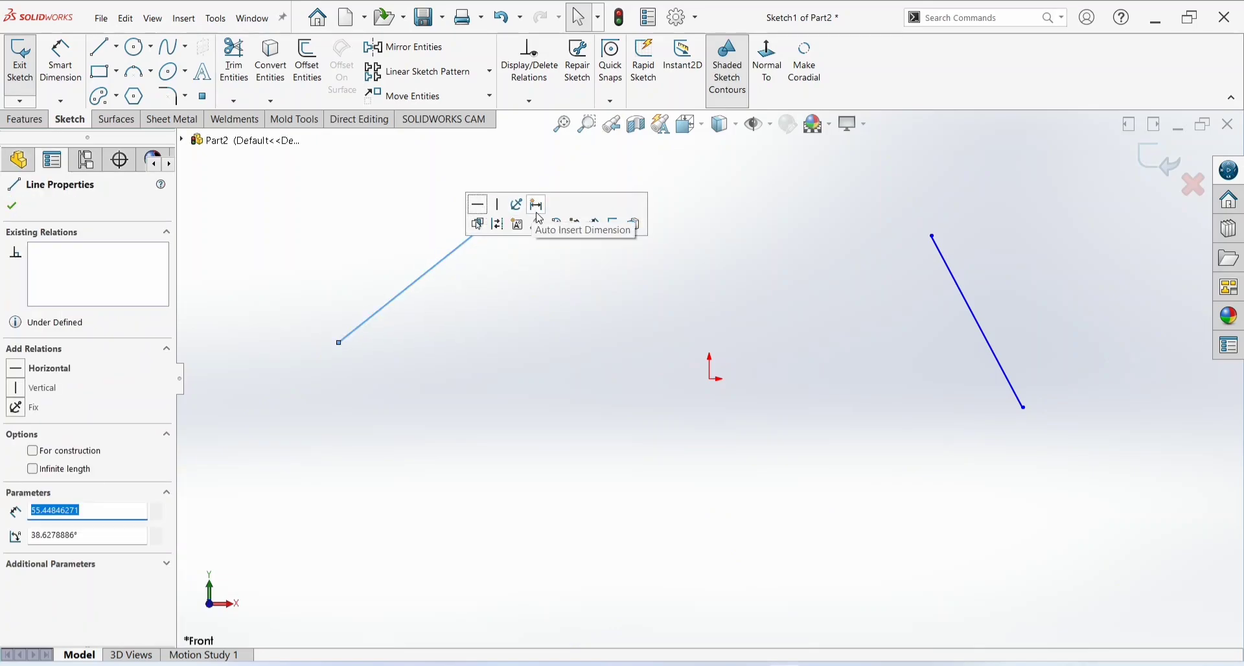
left_click(479, 206)
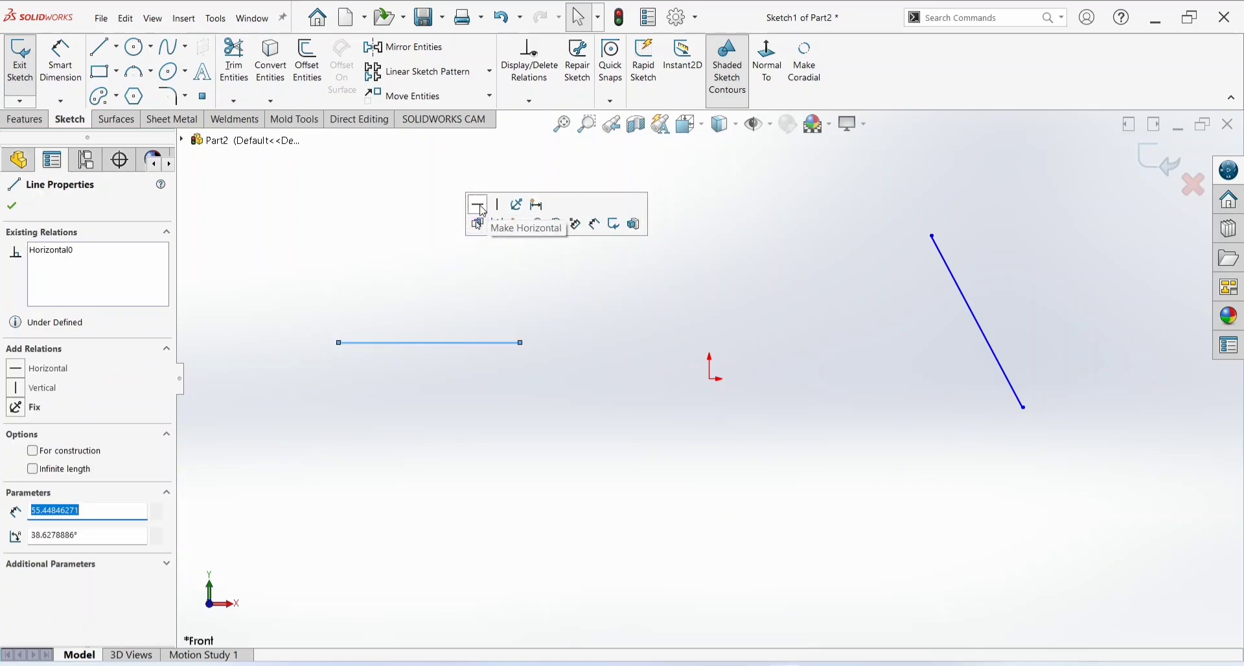
left_click(953, 276)
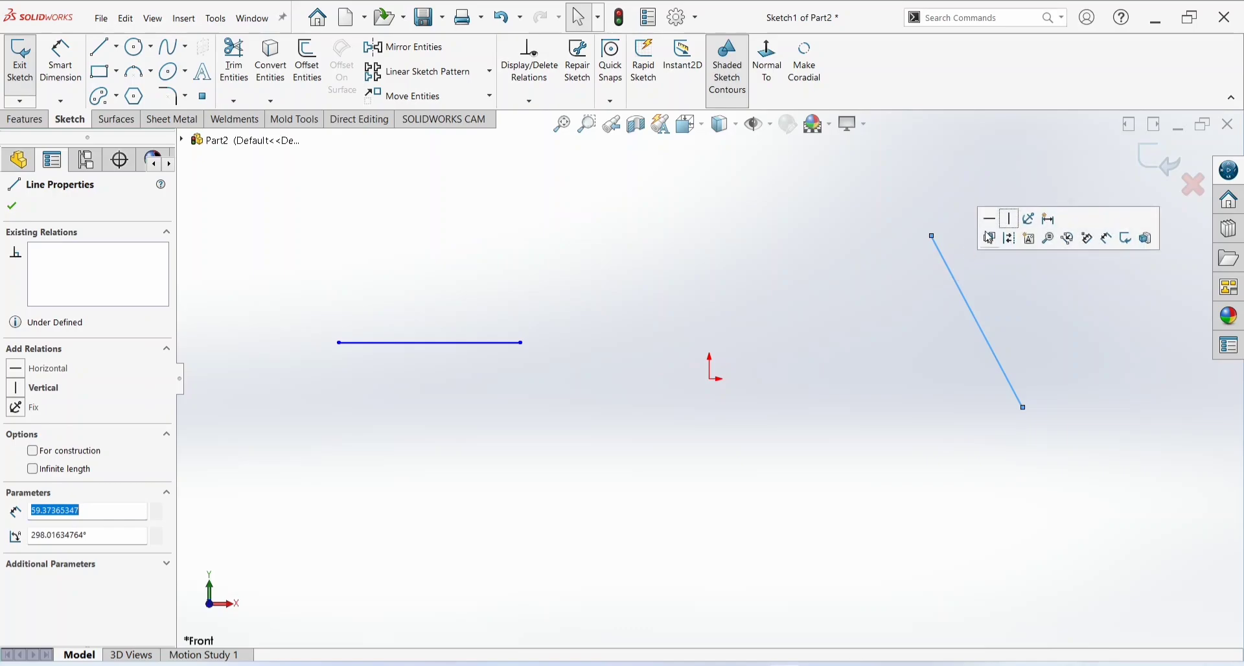
left_click(1010, 219)
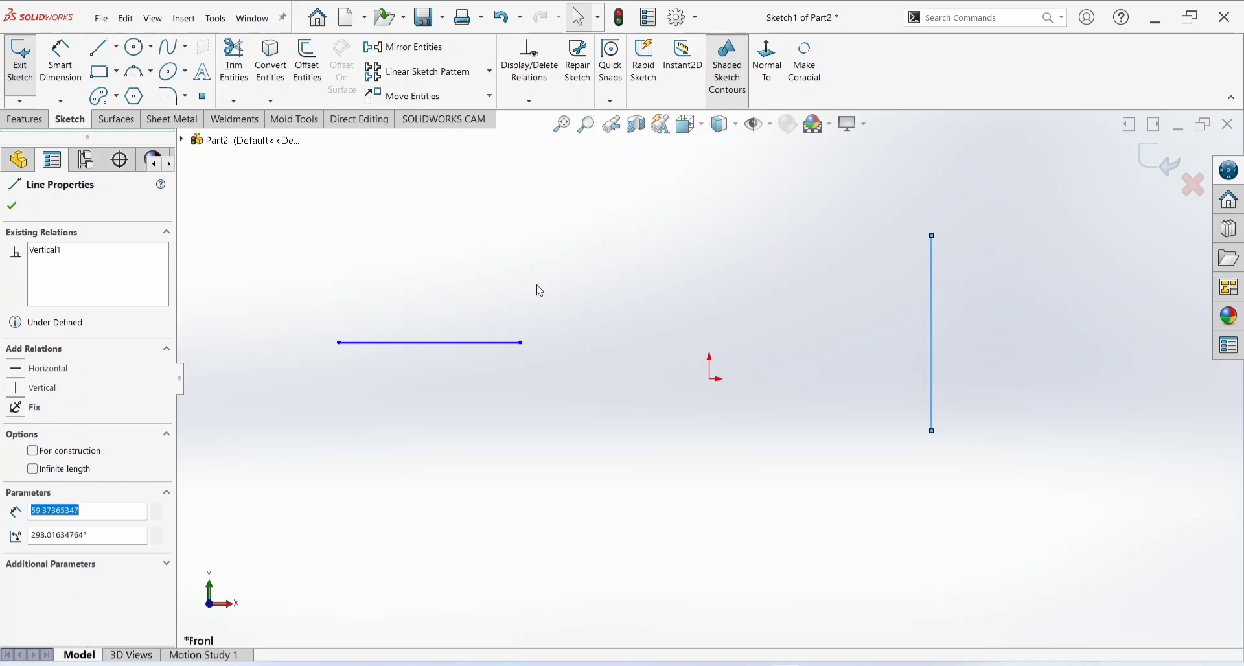
- Make the horizontal line's right endpoint coincident with the origin
left_click(515, 355)
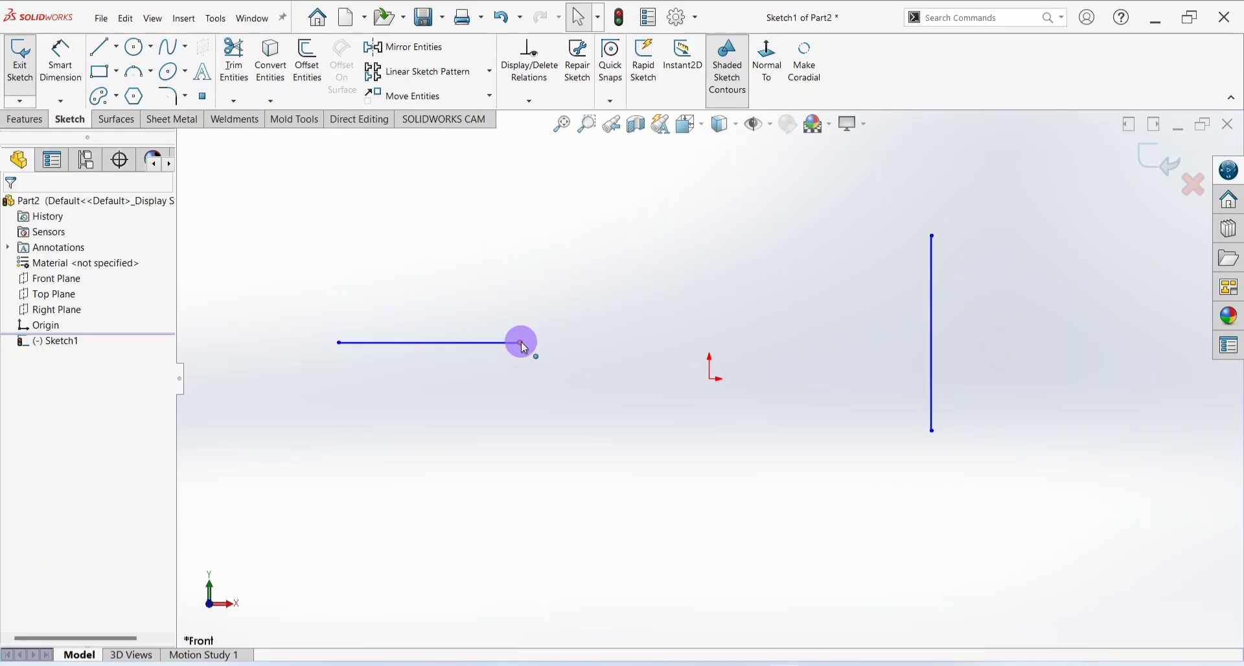
left_click(523, 344)
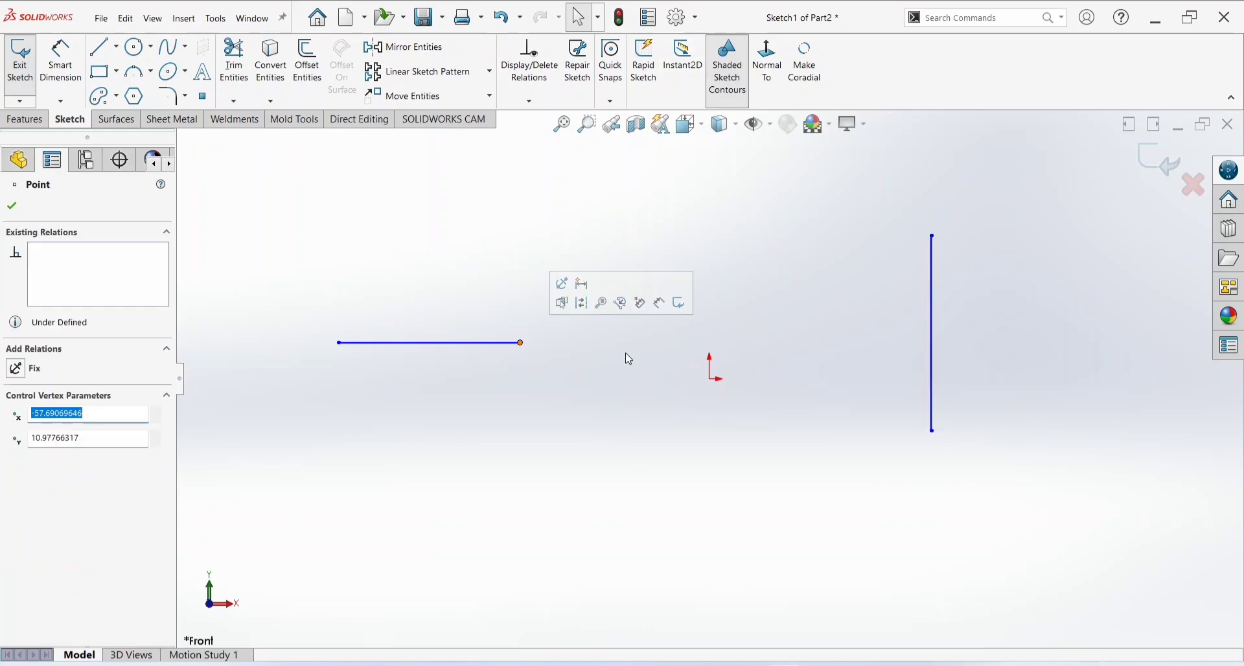
left_click(711, 380, "ctrl")
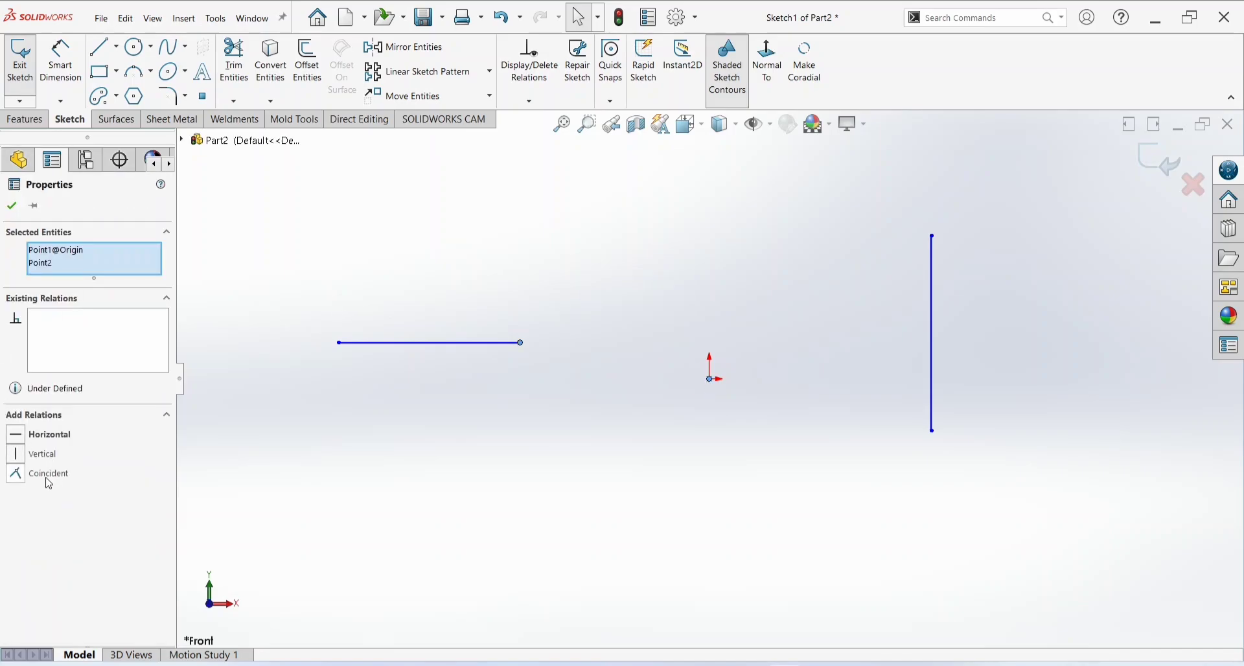
left_click(49, 475)
left_click(309, 333)
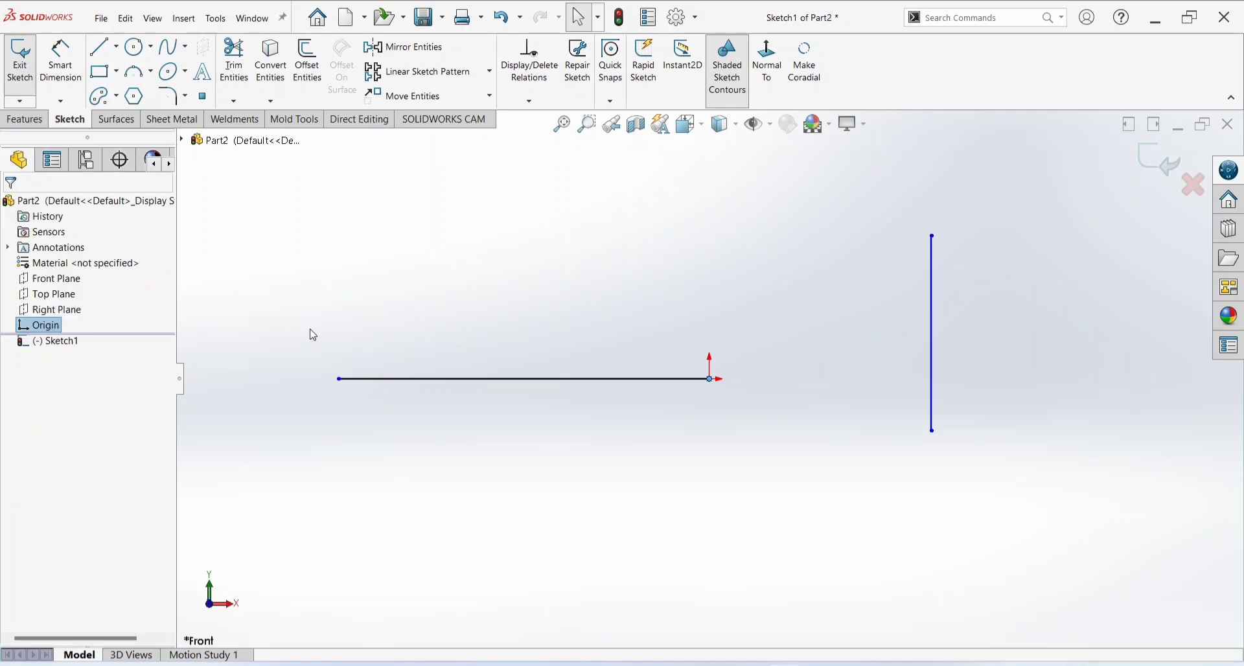
- Delete the horizontal line and sketch a new, nearly horizontal line that ends just left of the origin
left_click(595, 380)
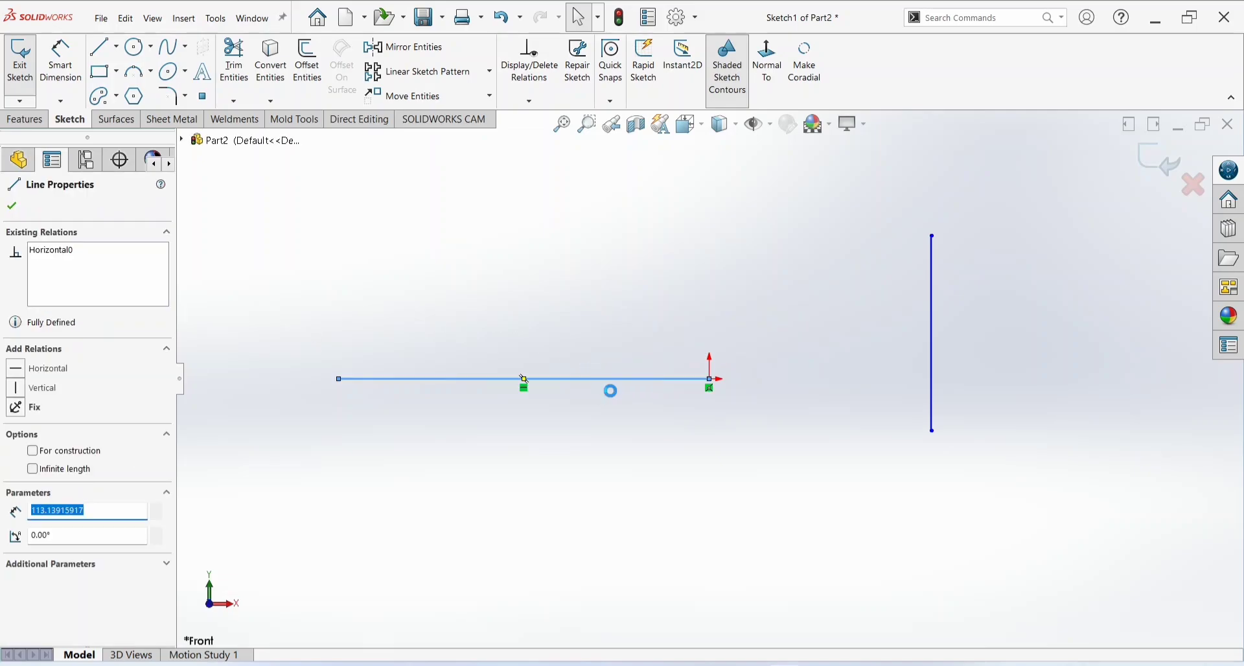
key("Delete")
key("l")
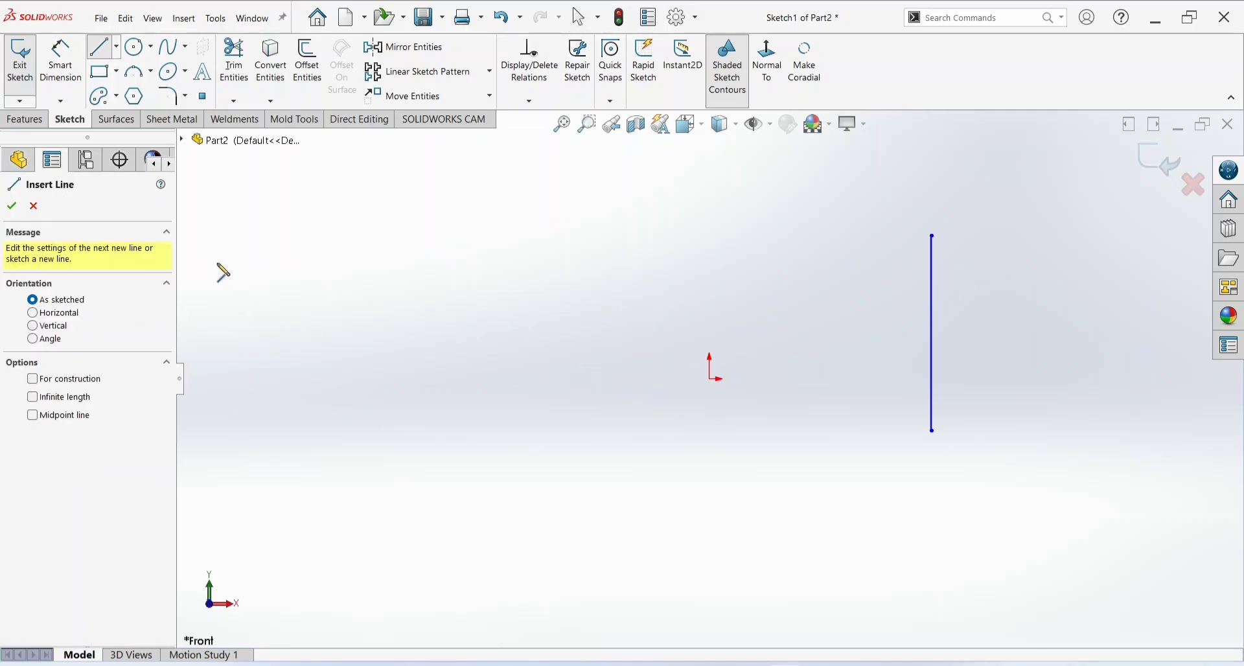
left_click(334, 386)
left_click(654, 379)
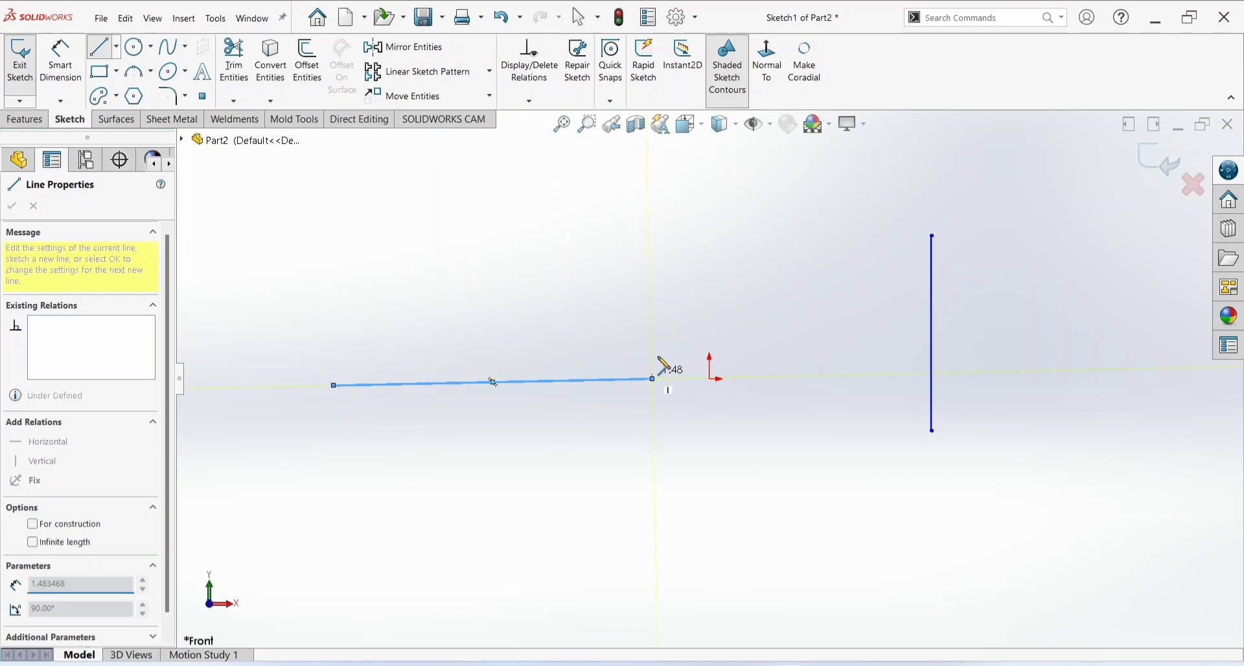
key("Escape")
- Add Perpendicular and Equal relations between the nearly horizontal line and the vertical line
left_click(550, 382)
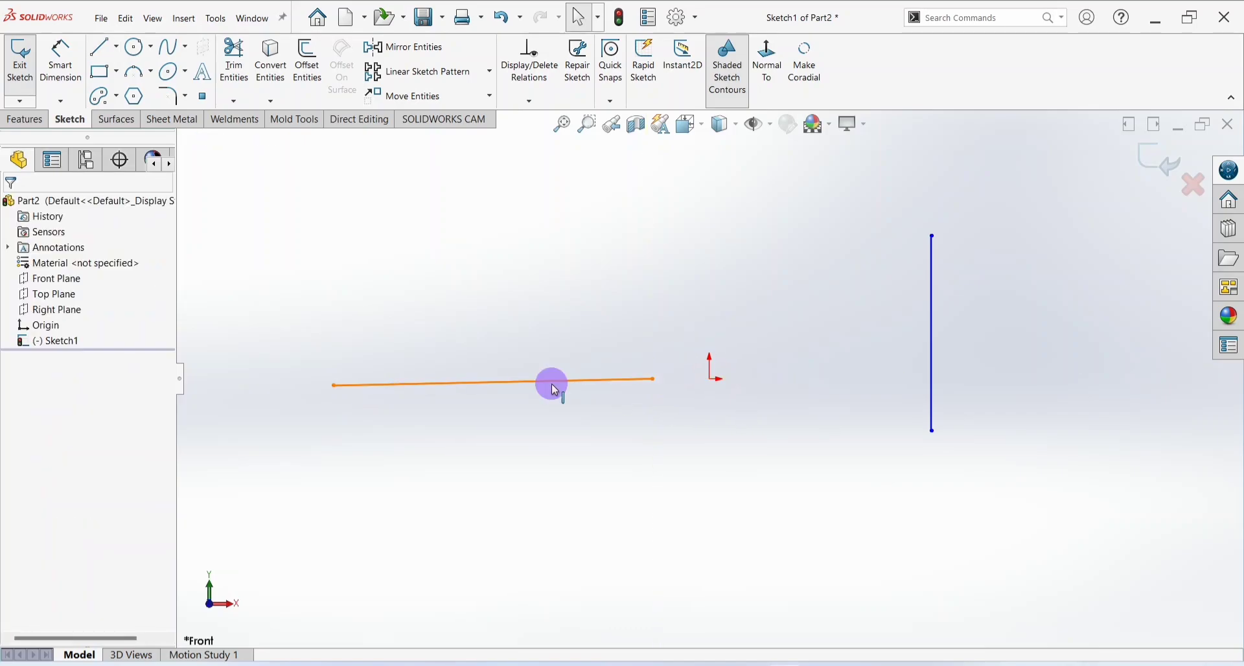
left_click(930, 348, "ctrl")
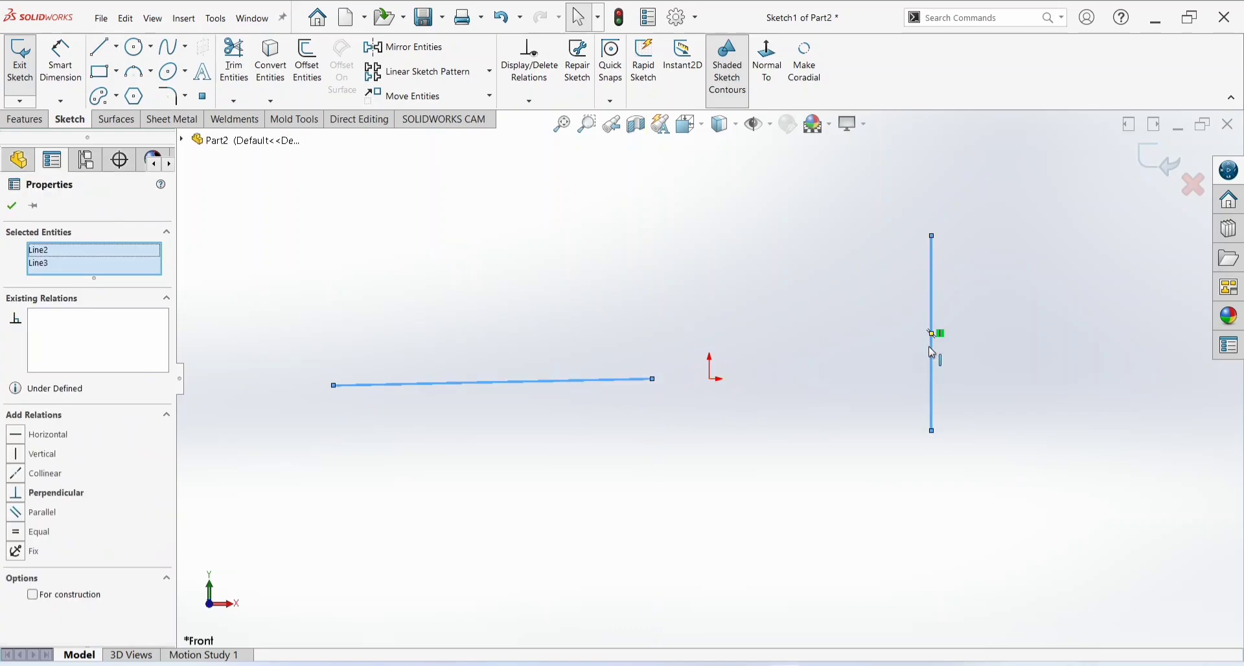
left_click(52, 495)
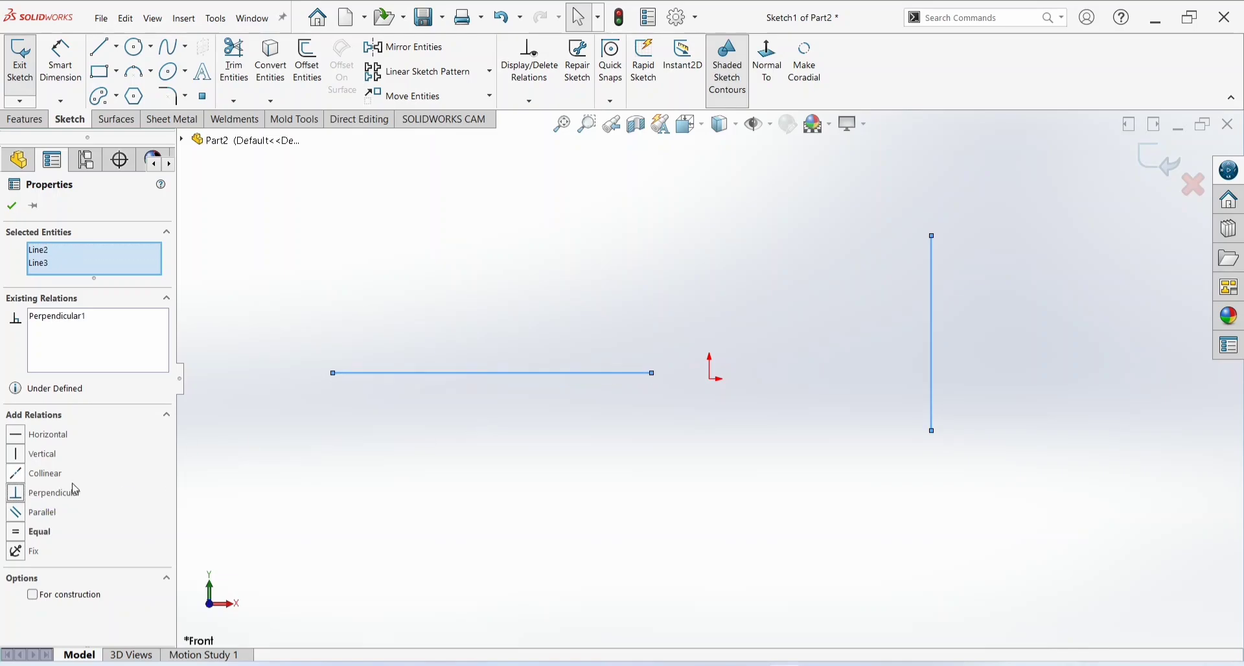
left_click(56, 541)
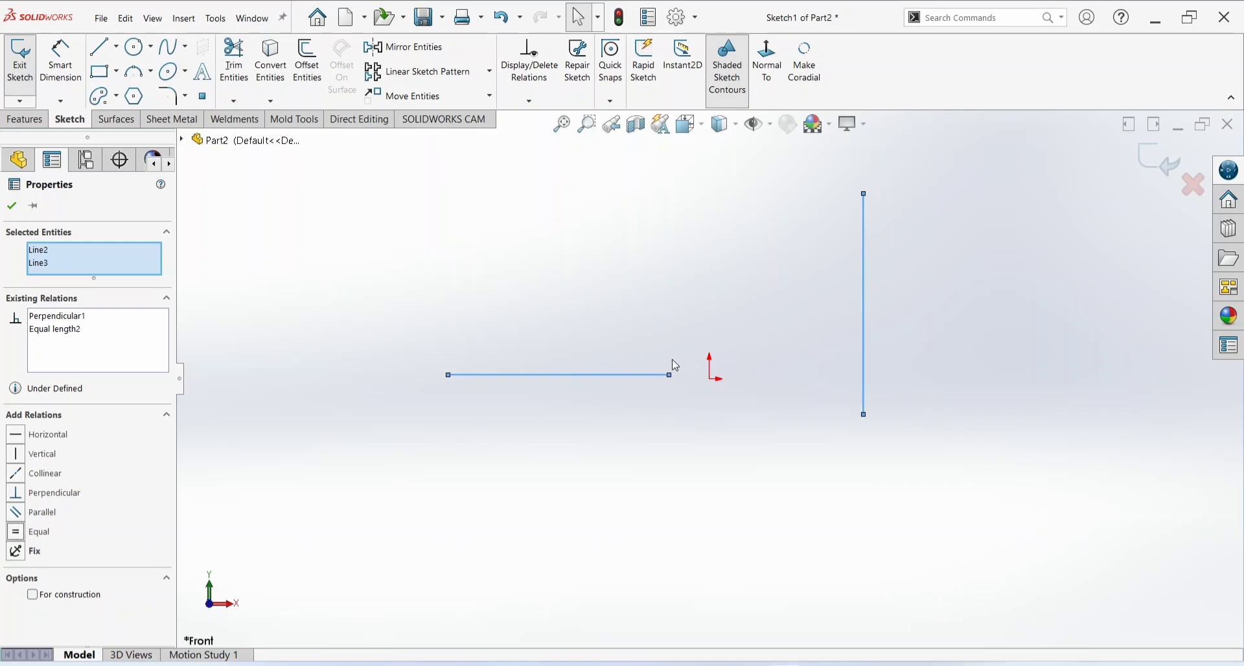
left_click(423, 416)
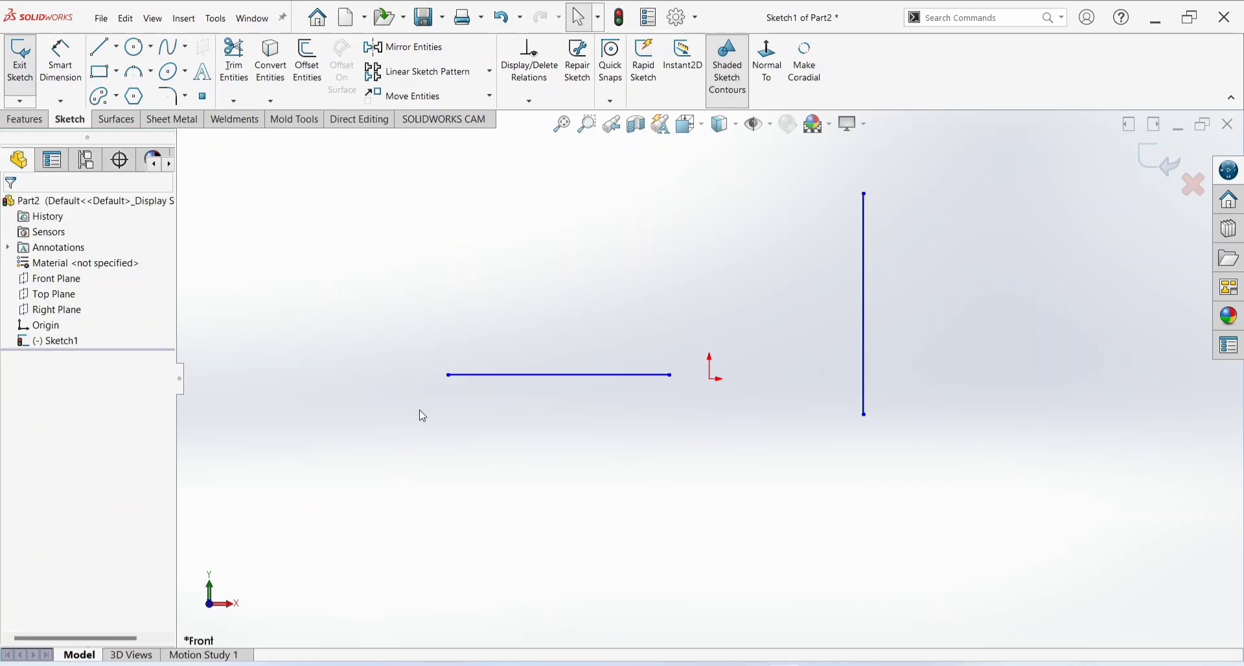
- Replace the horizontal line with a slanted line left of the origin, stretched to about 126 mm long at about 21.6°
left_click(527, 373)
key("l")
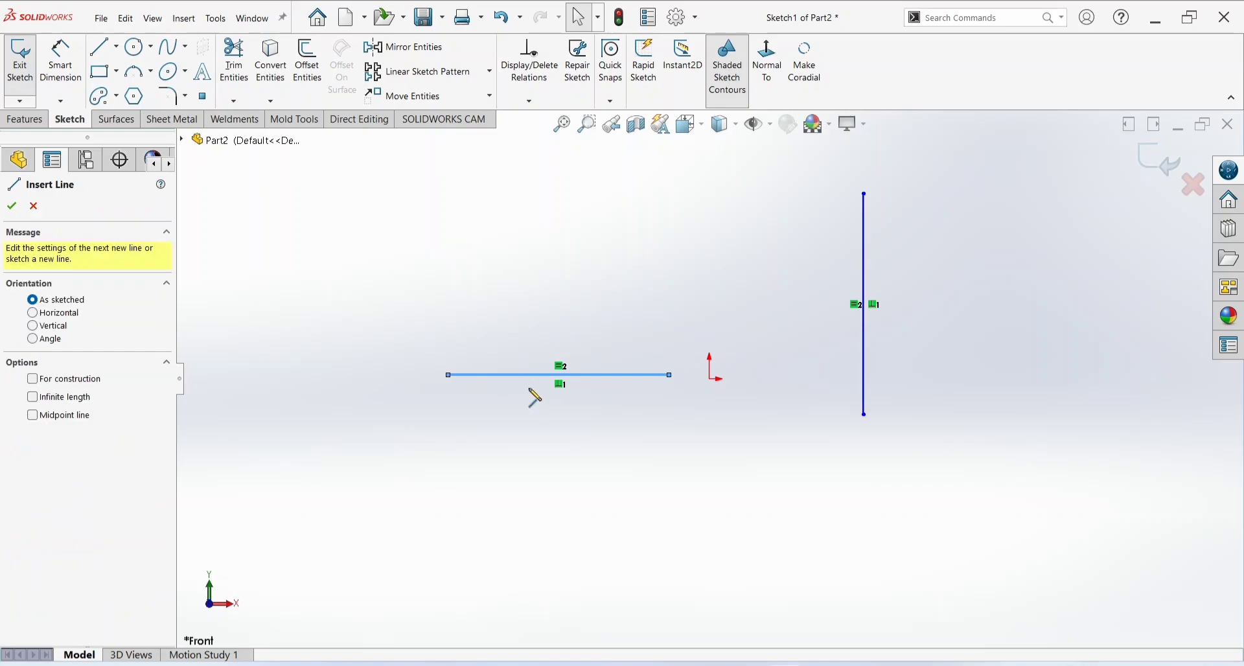
key("Delete")
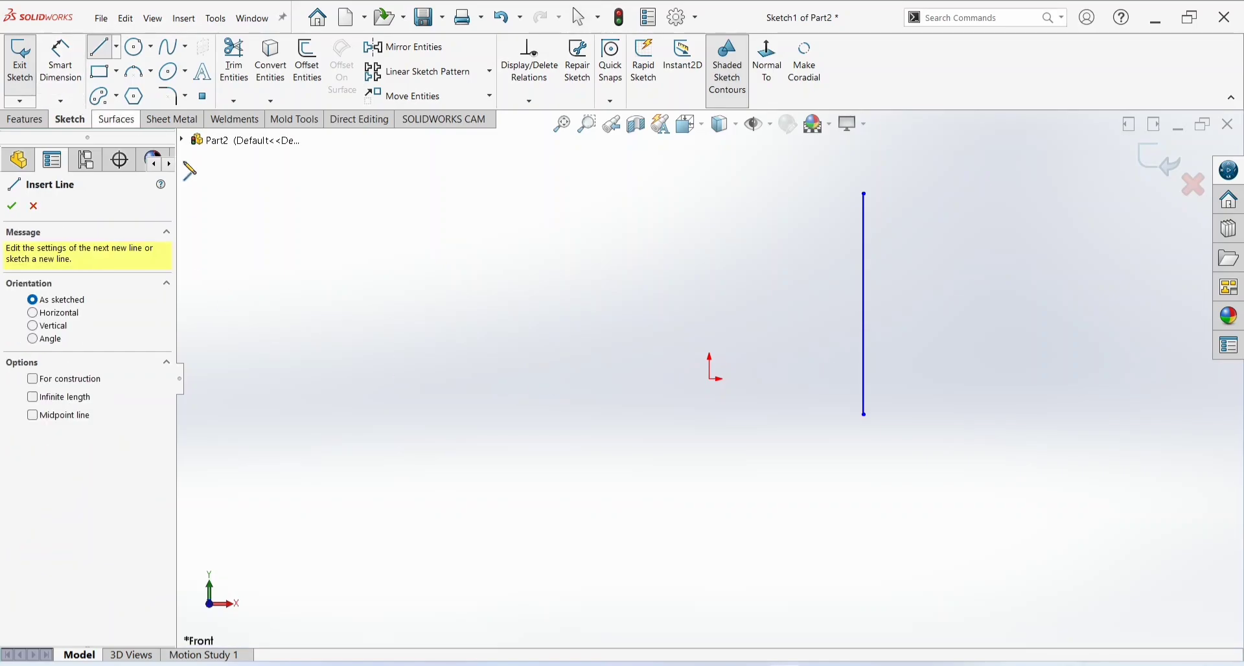
left_click(385, 389)
left_click(574, 256)
key("Escape")
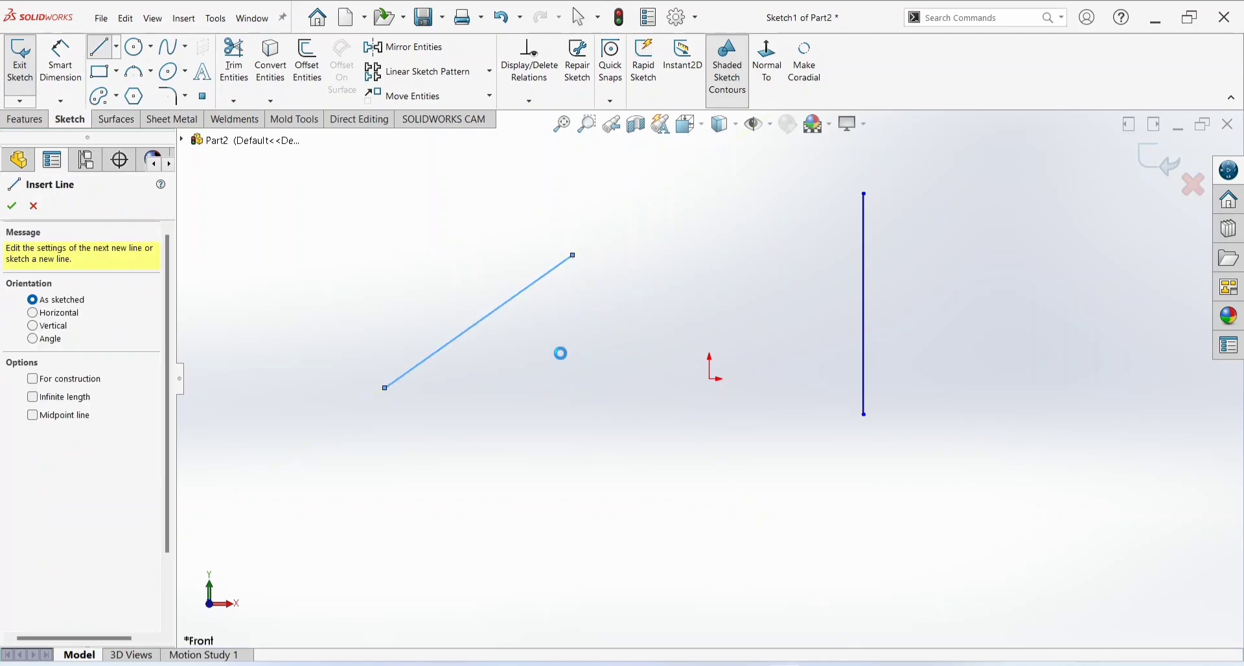
key("Escape")
left_click_drag(573, 257, 652, 284)
left_click(621, 385)
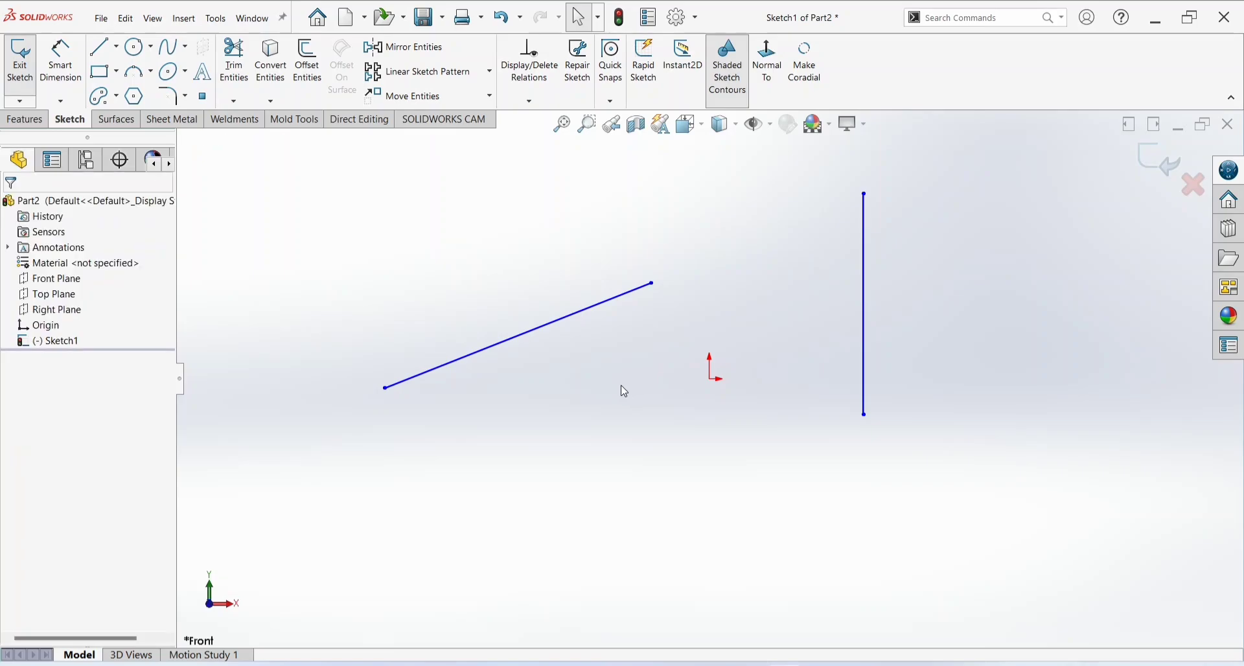
- Add a Fix relation to the slanted line and try to move the line to test it
left_click(546, 337)
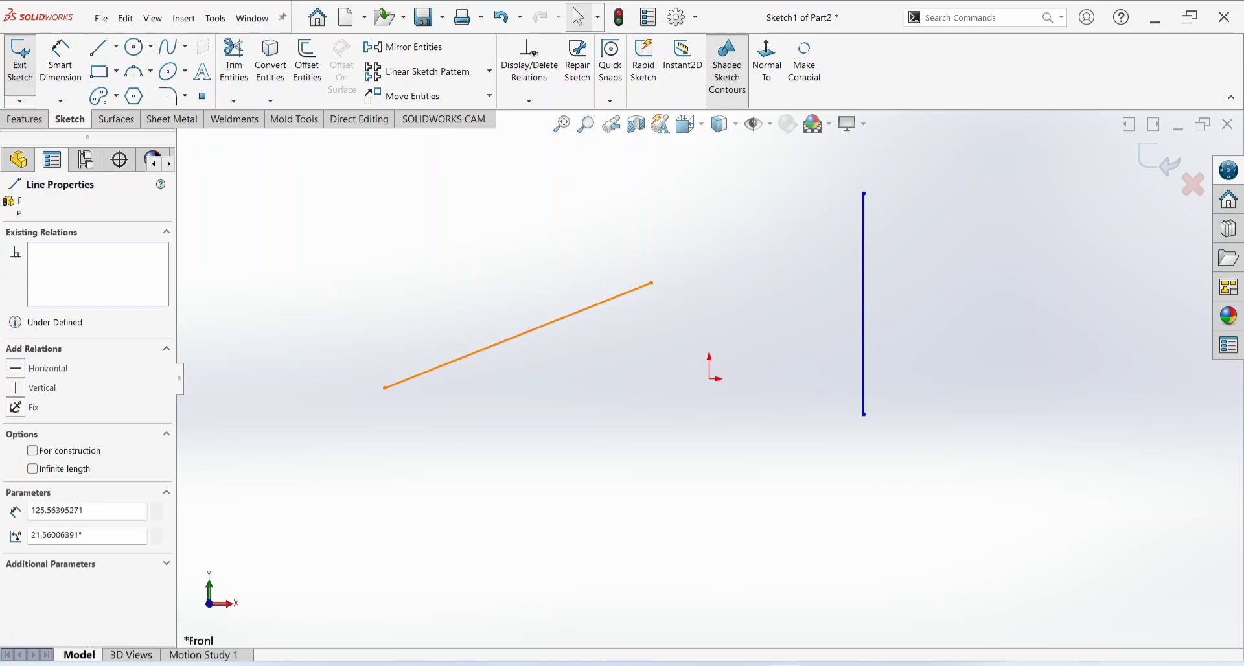
left_click(15, 408)
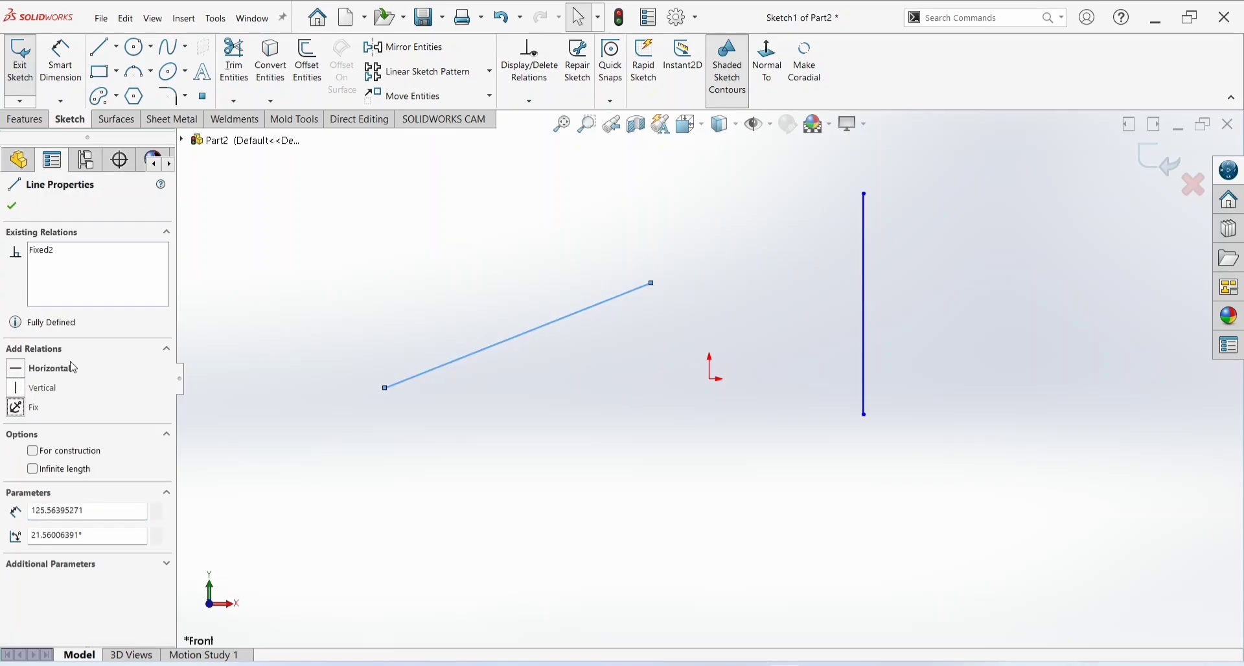
left_click(12, 206)
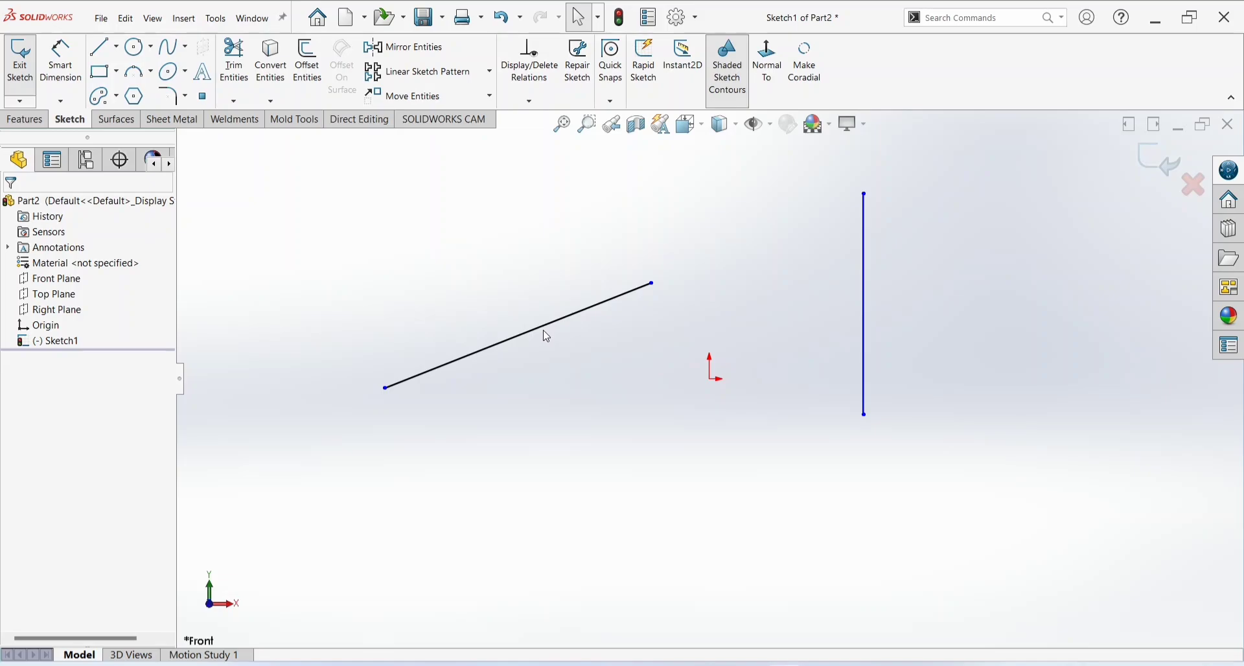
left_click_drag(541, 327, 555, 361)
- Try a Perpendicular relation between the fixed slanted line and the vertical line, and delete that relation again
left_click(576, 315)
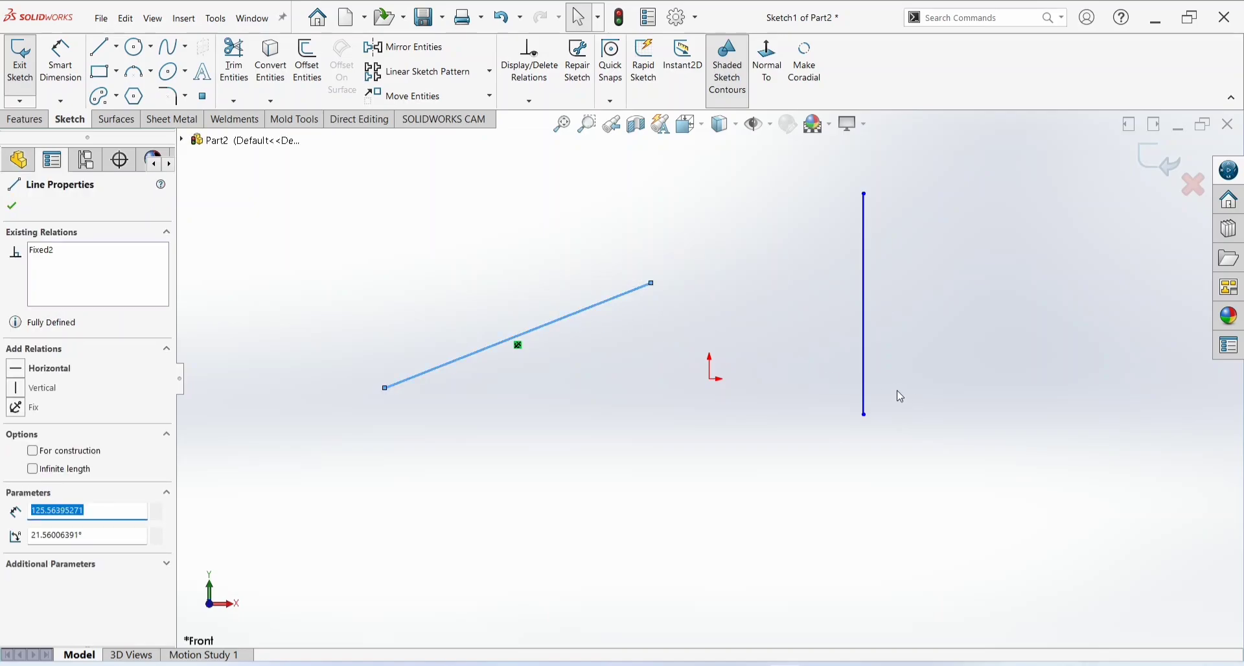
left_click(868, 384, "ctrl")
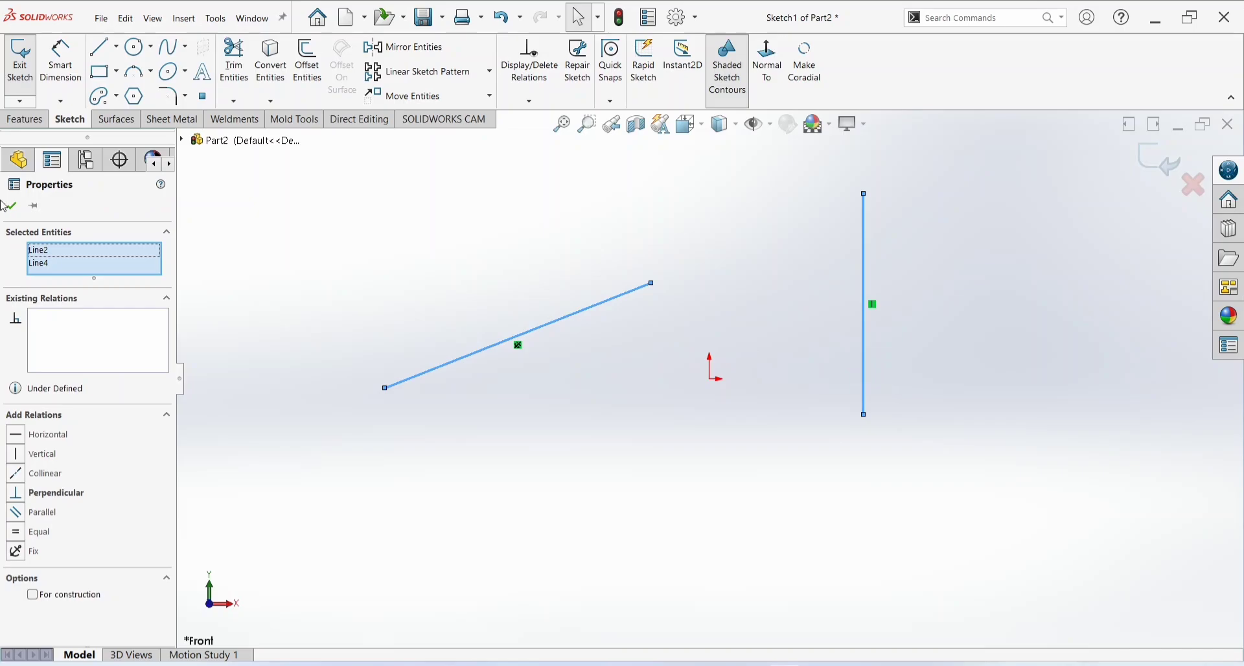
left_click(23, 493)
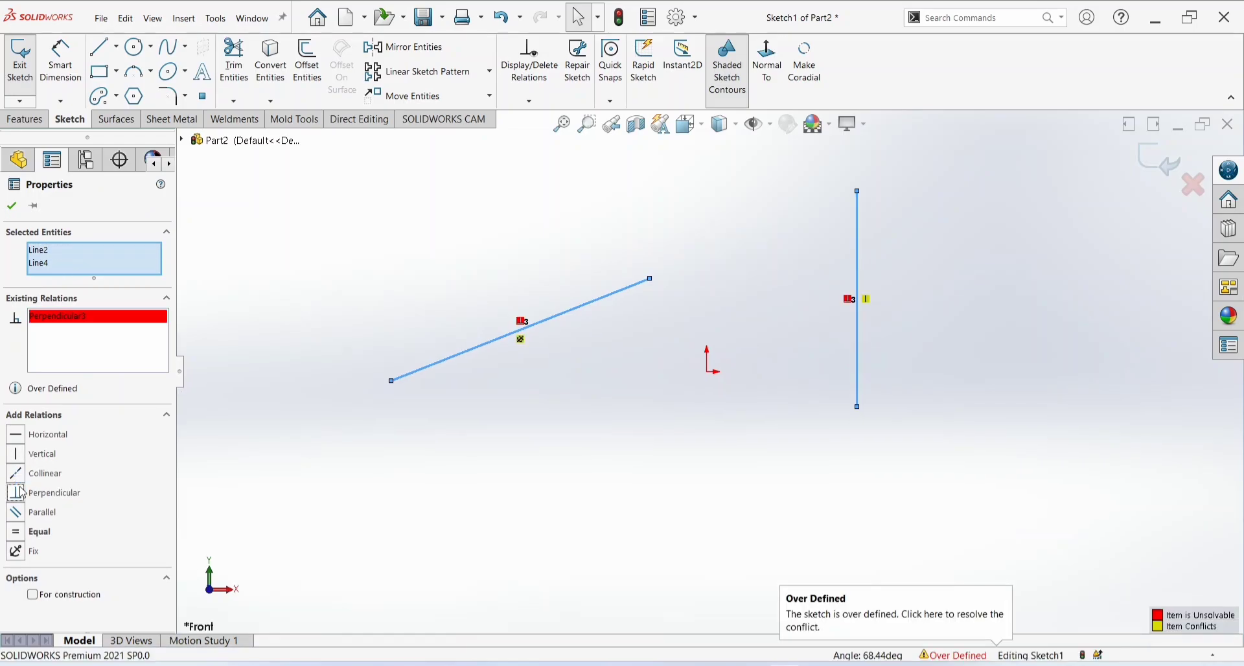
right_click(67, 316)
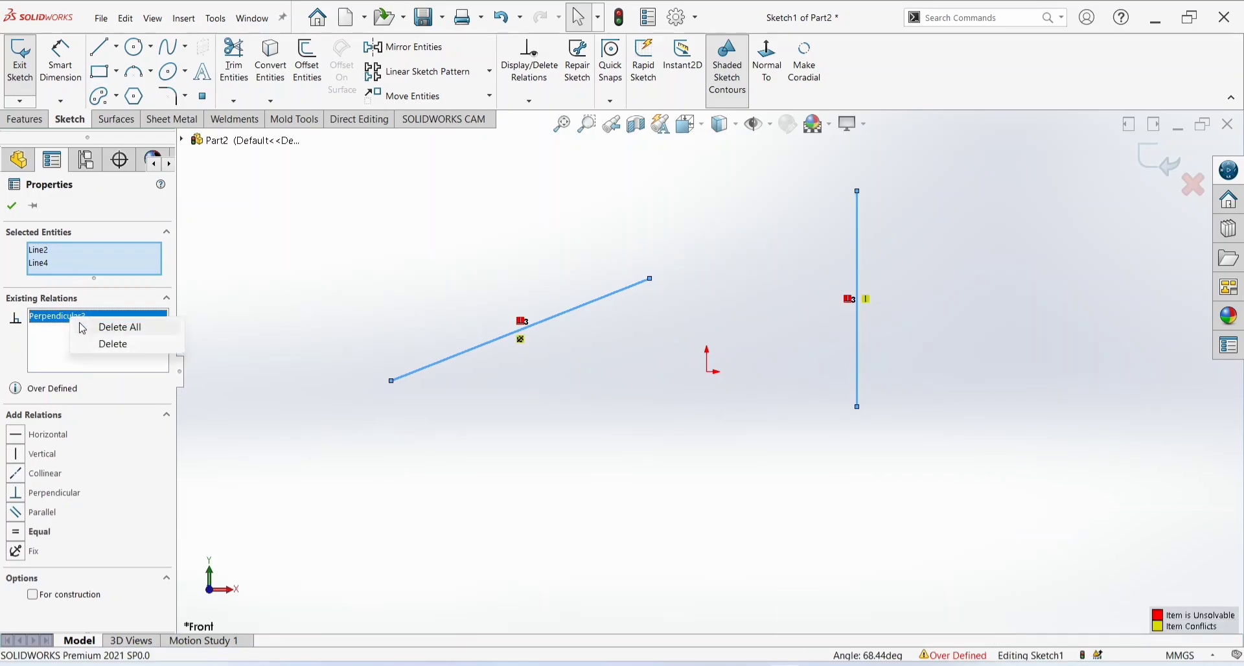
left_click(97, 343)
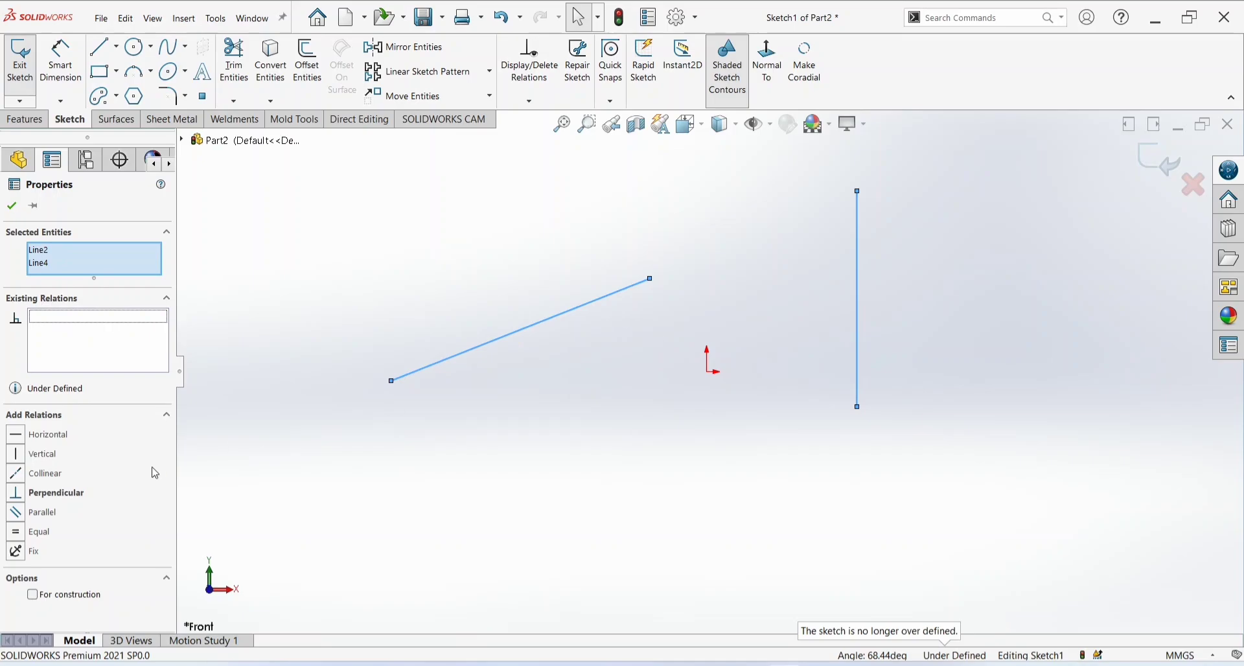
left_click(538, 339)
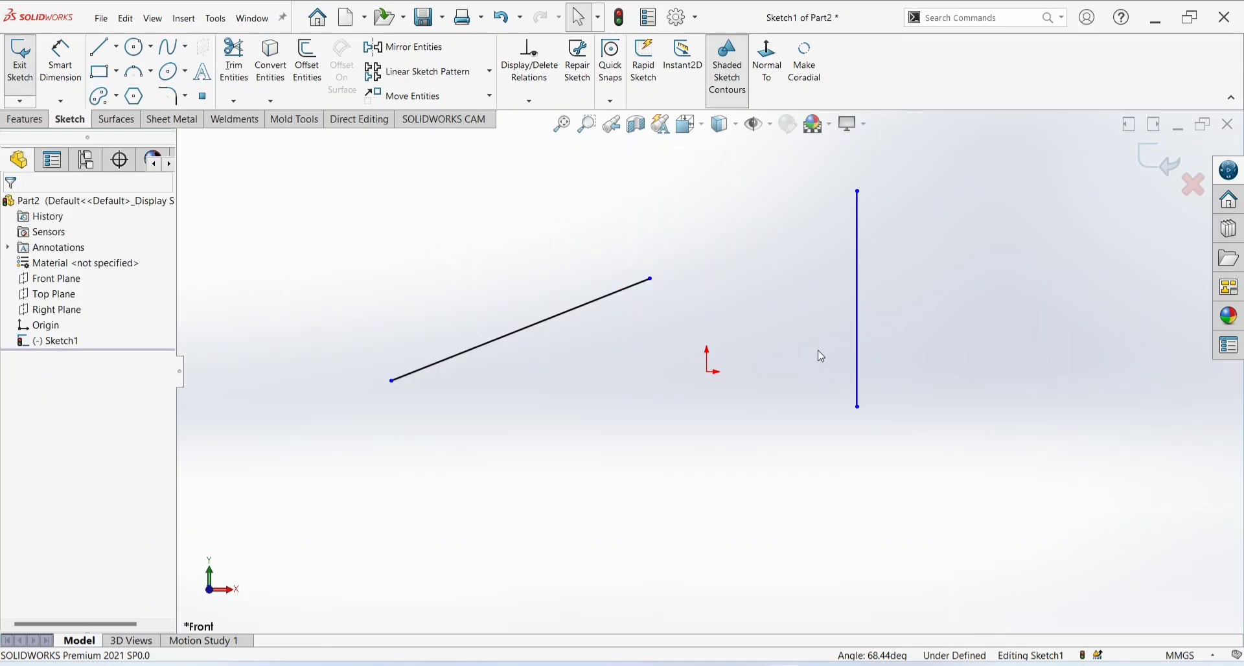
- Try the Perpendicular relation once more on the vertical line and the fixed slanted line, and remove all relations between the two
left_click(857, 366)
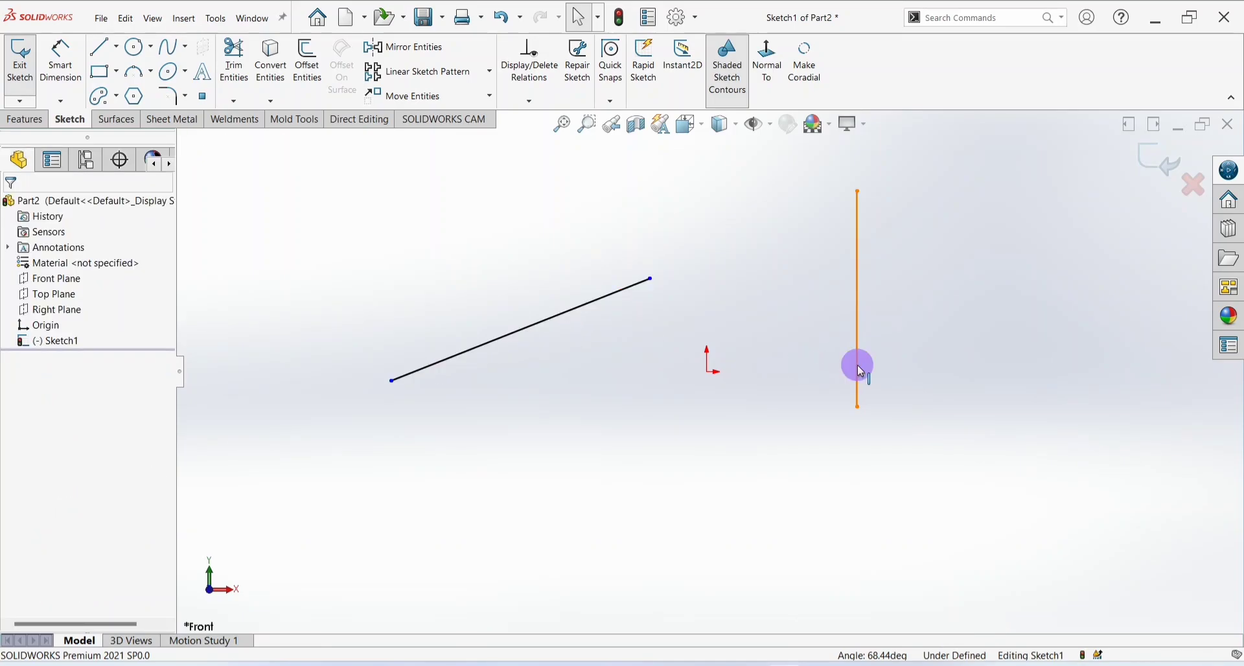
left_click(553, 326, "ctrl")
left_click(19, 495)
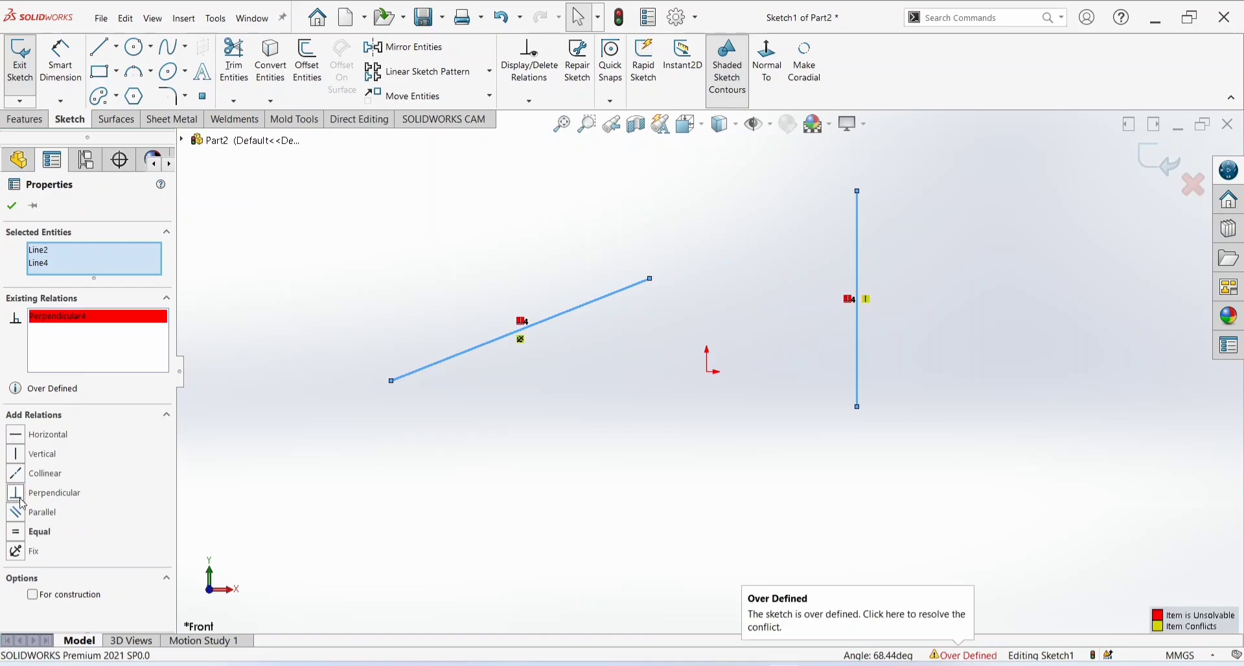
right_click(97, 317)
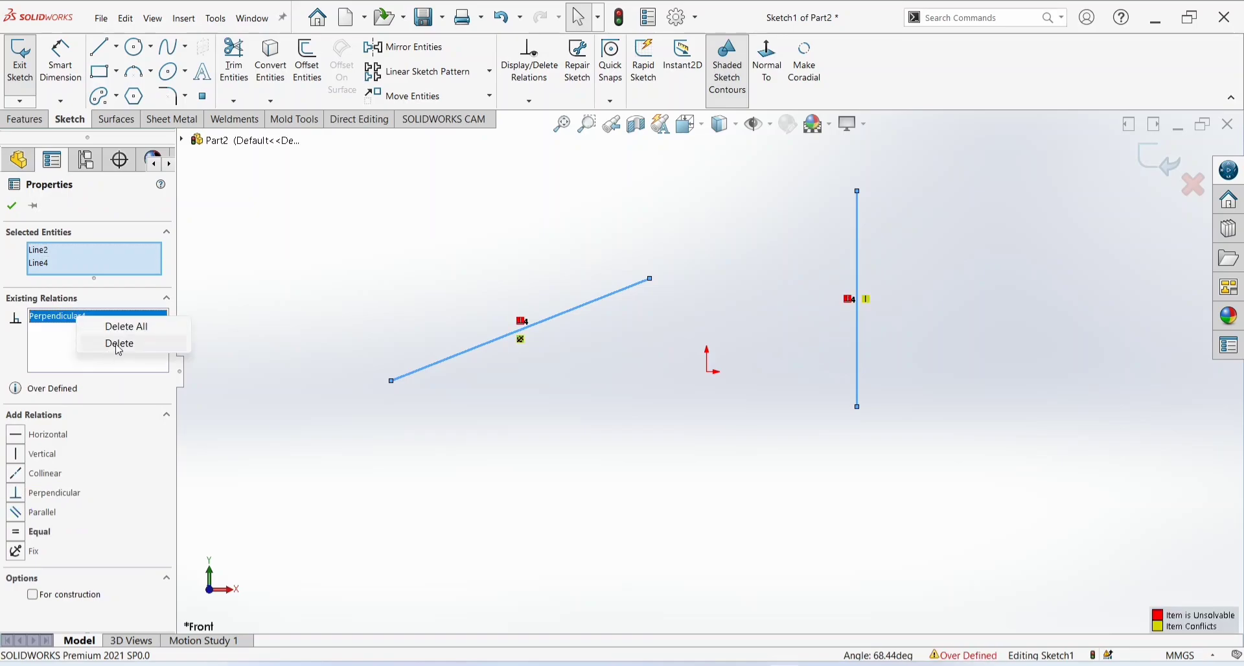
left_click(133, 326)
left_click(329, 389)
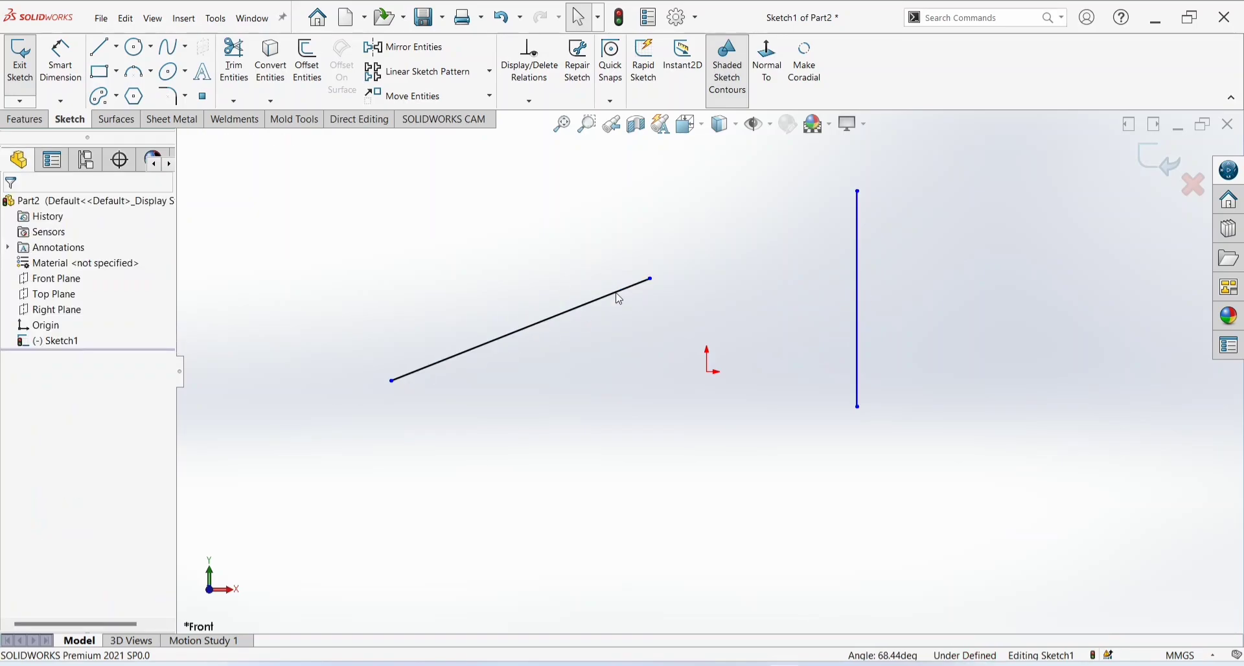
- Review the Relations/Snaps system options with the vertical line selected
left_click(864, 379)
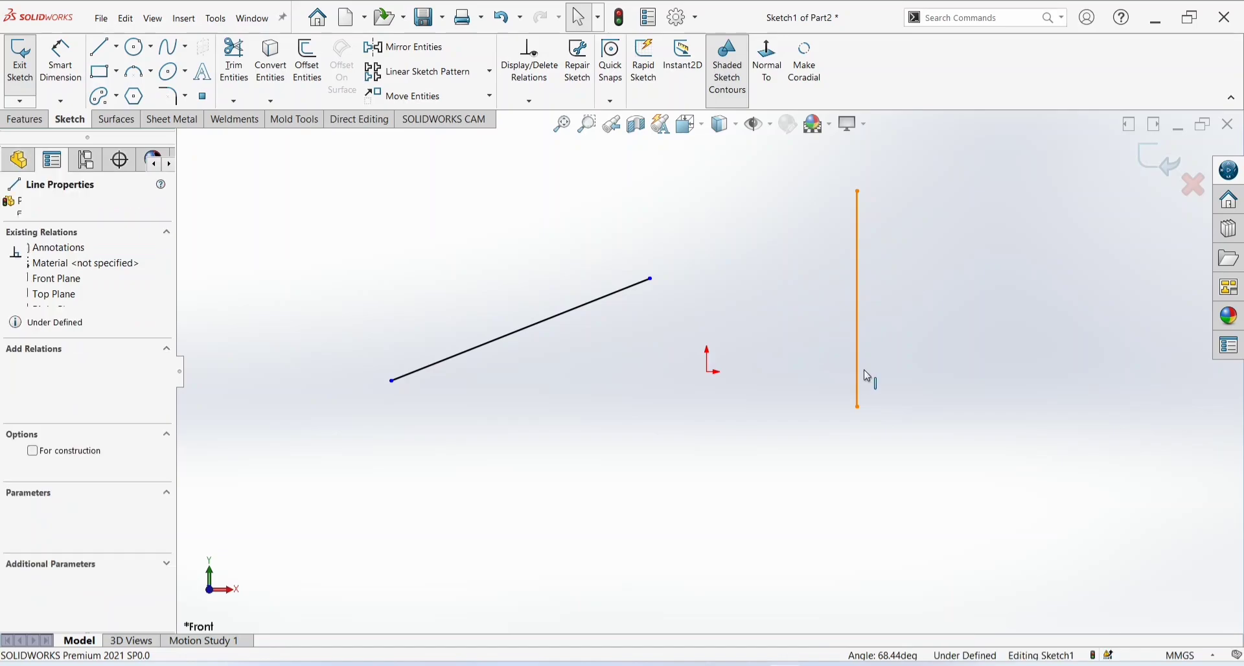
right_click(867, 377)
left_click(862, 382)
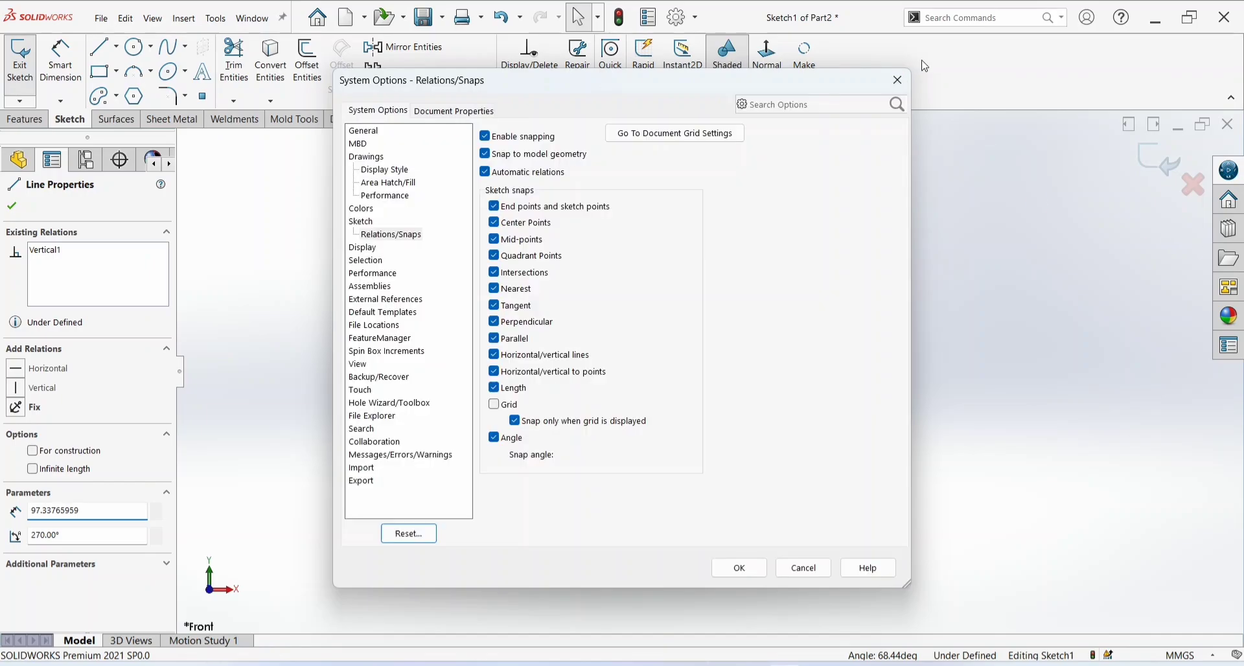
left_click(897, 80)
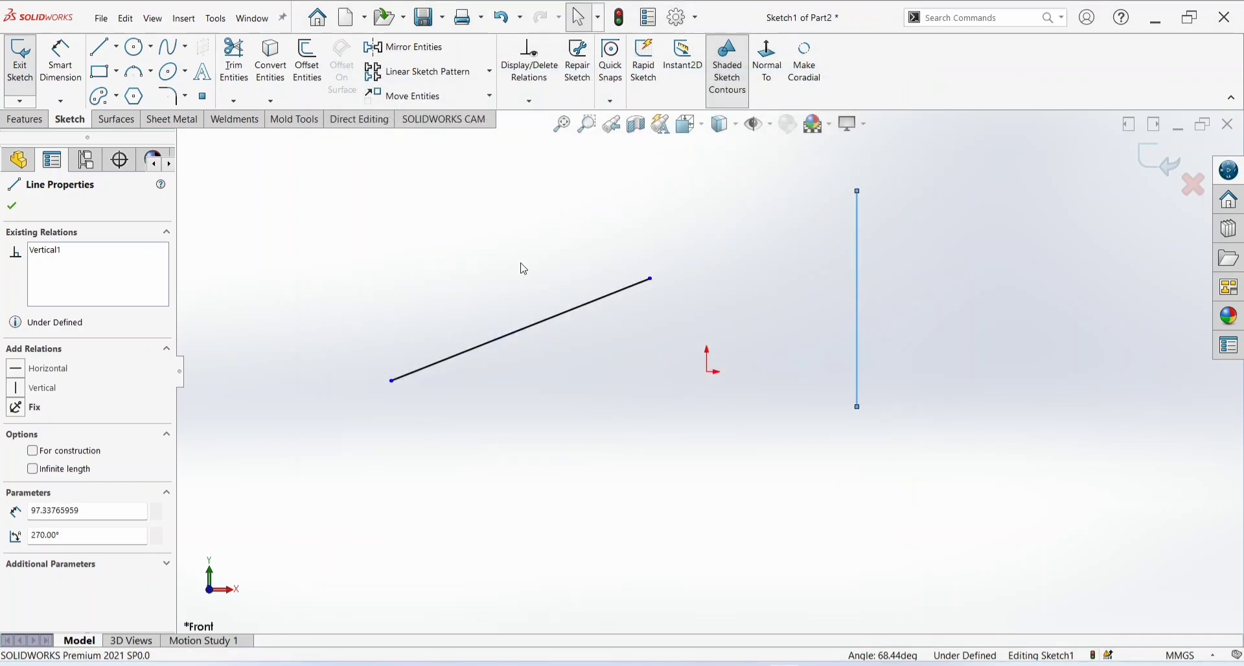
- Replace the fixed slanted line with a vertical line about 127 mm long, left of the origin
left_click(567, 313)
key("Delete")
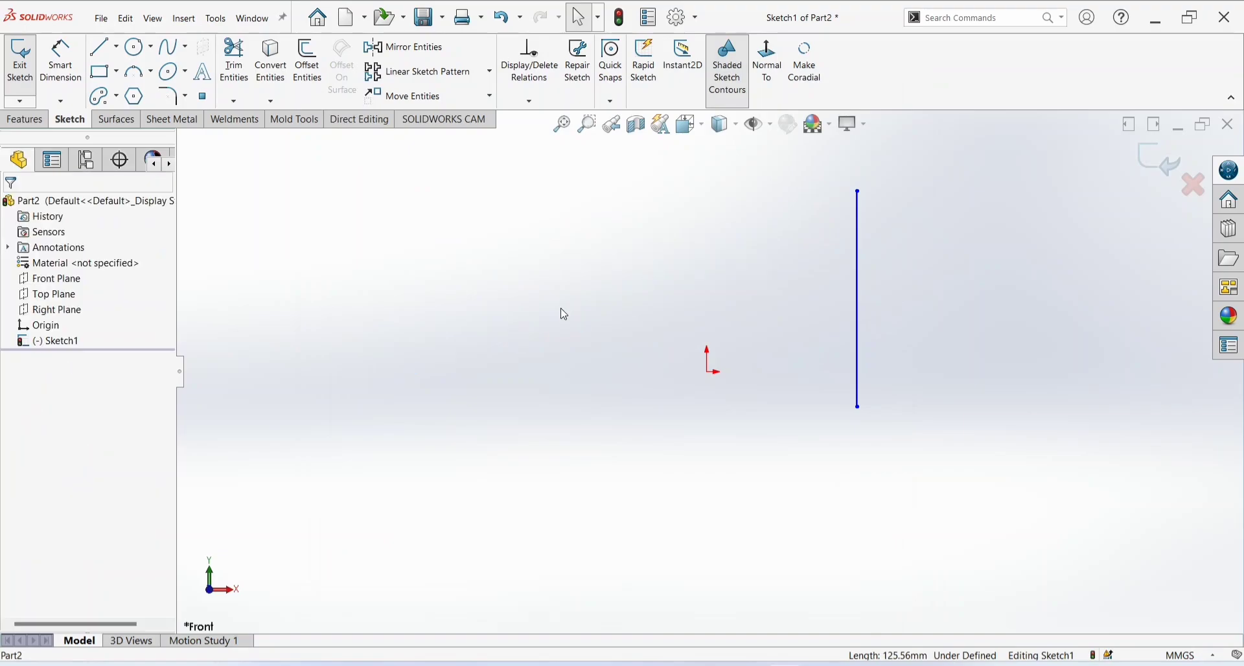
left_click(102, 45)
left_click(426, 234)
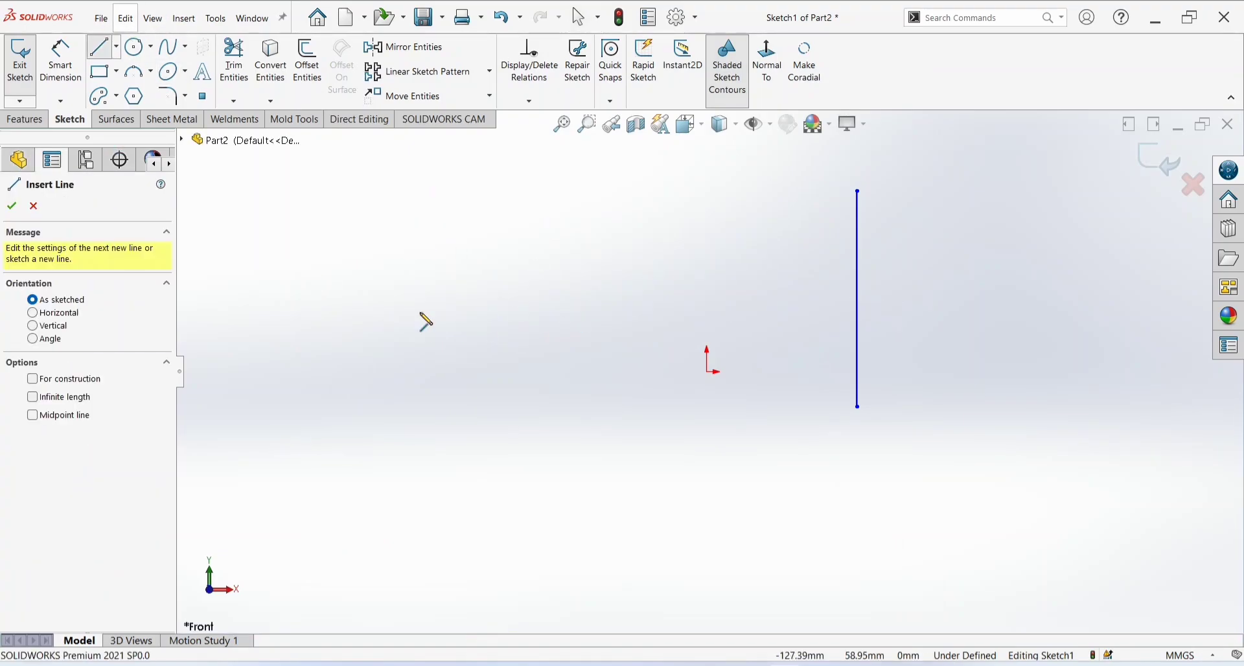
left_click(427, 515)
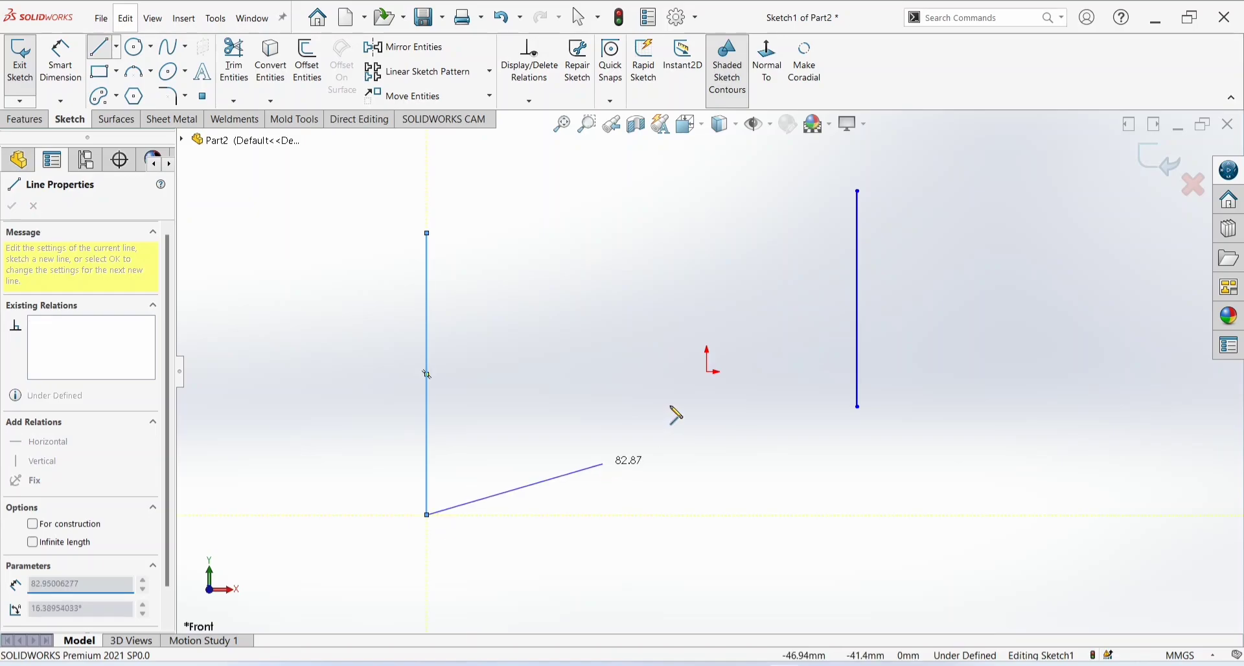
key("Escape")
key("Escape")
- Try a Perpendicular relation between the two vertical lines, and delete that relation again
left_click(428, 386)
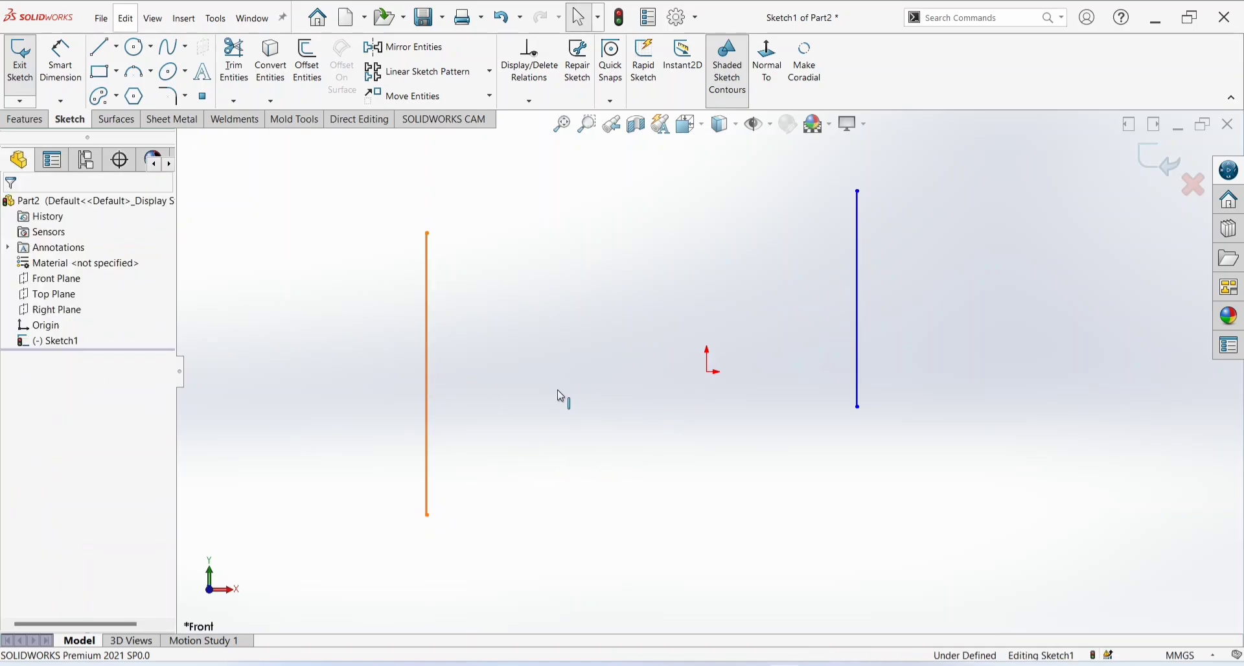
left_click(855, 349, "ctrl")
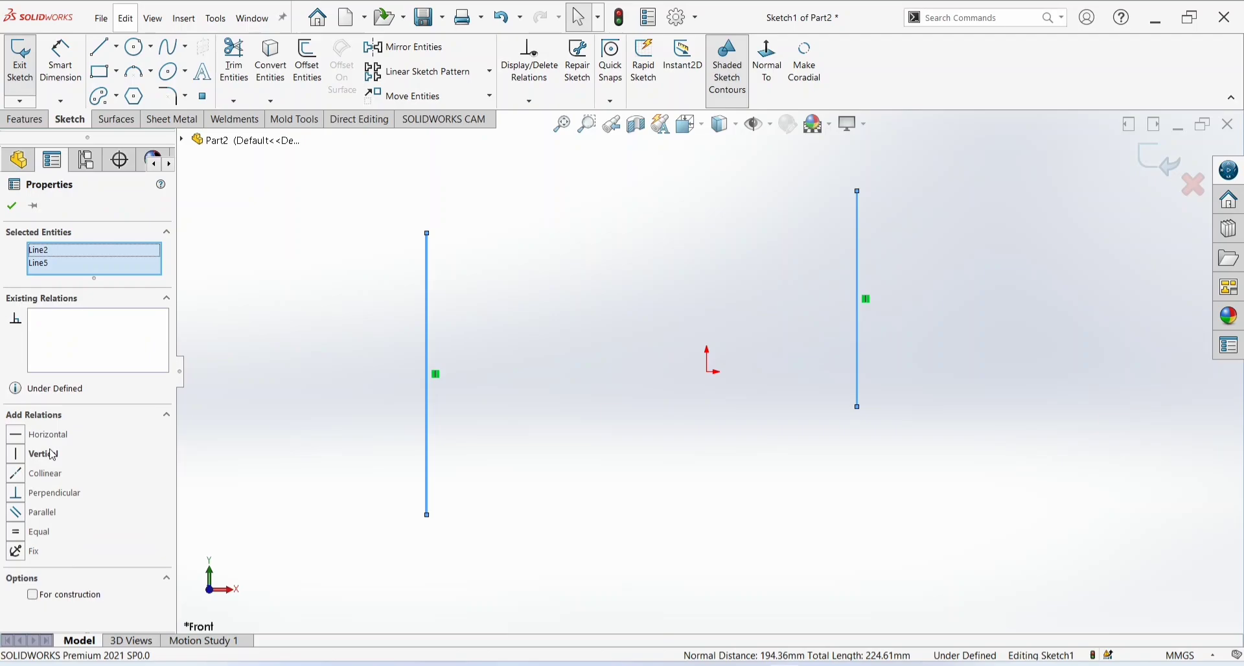
left_click(39, 496)
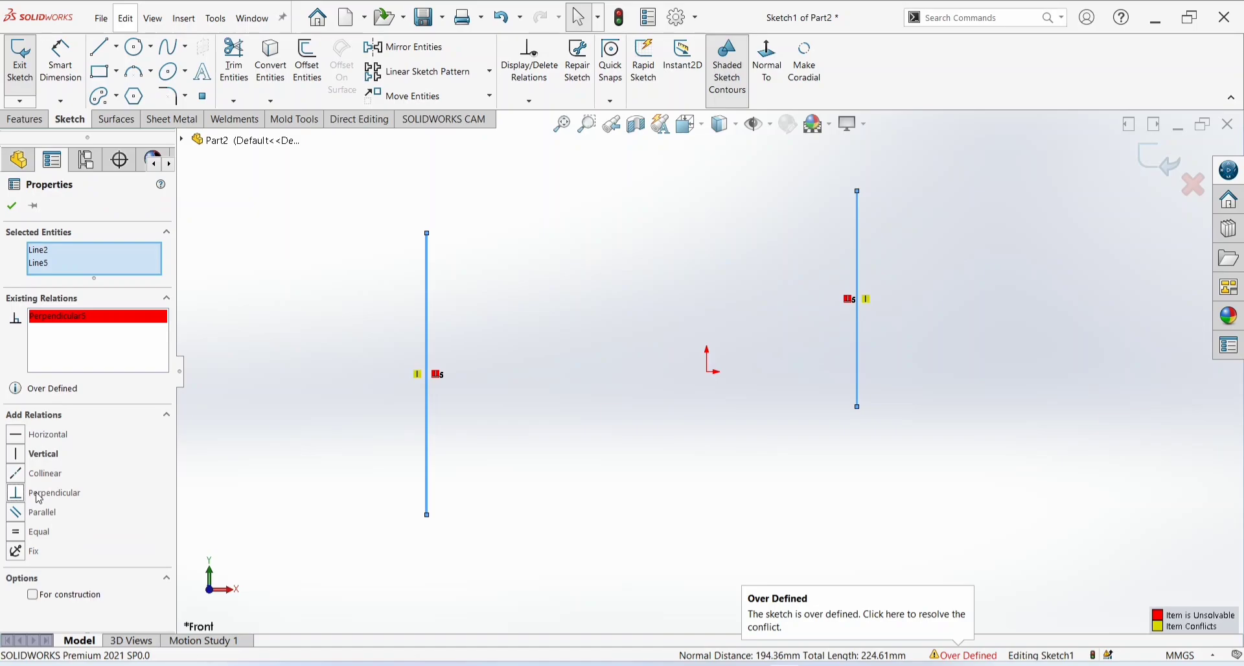
right_click(85, 317)
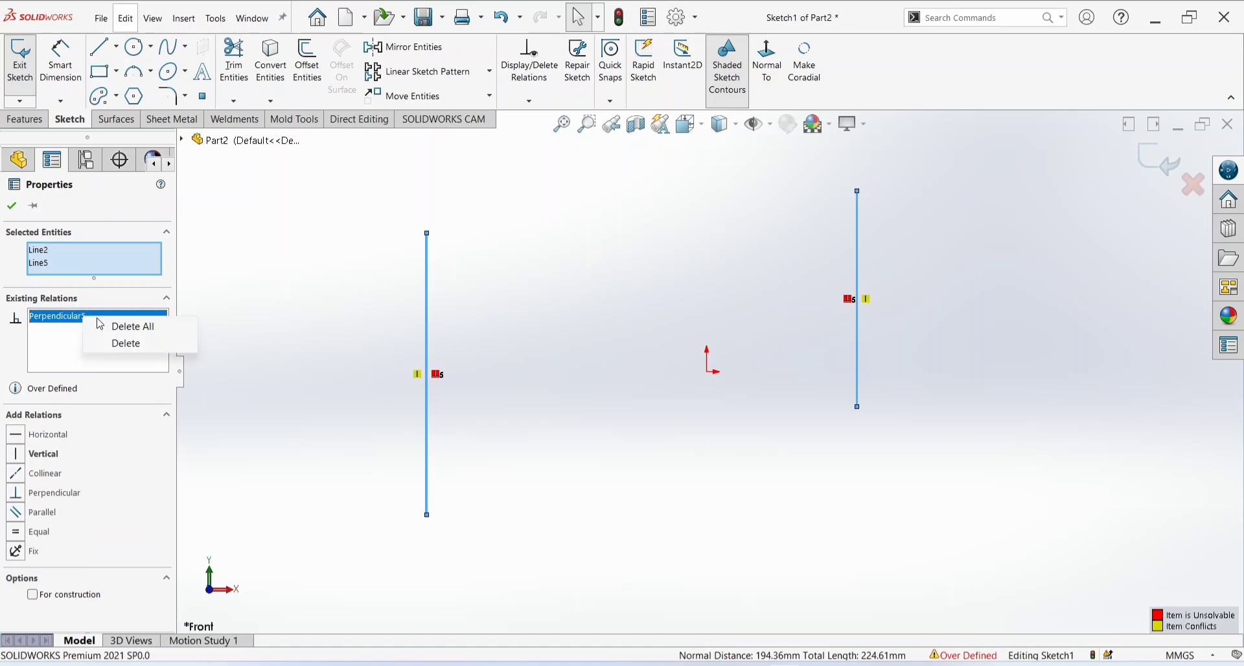
left_click(123, 354)
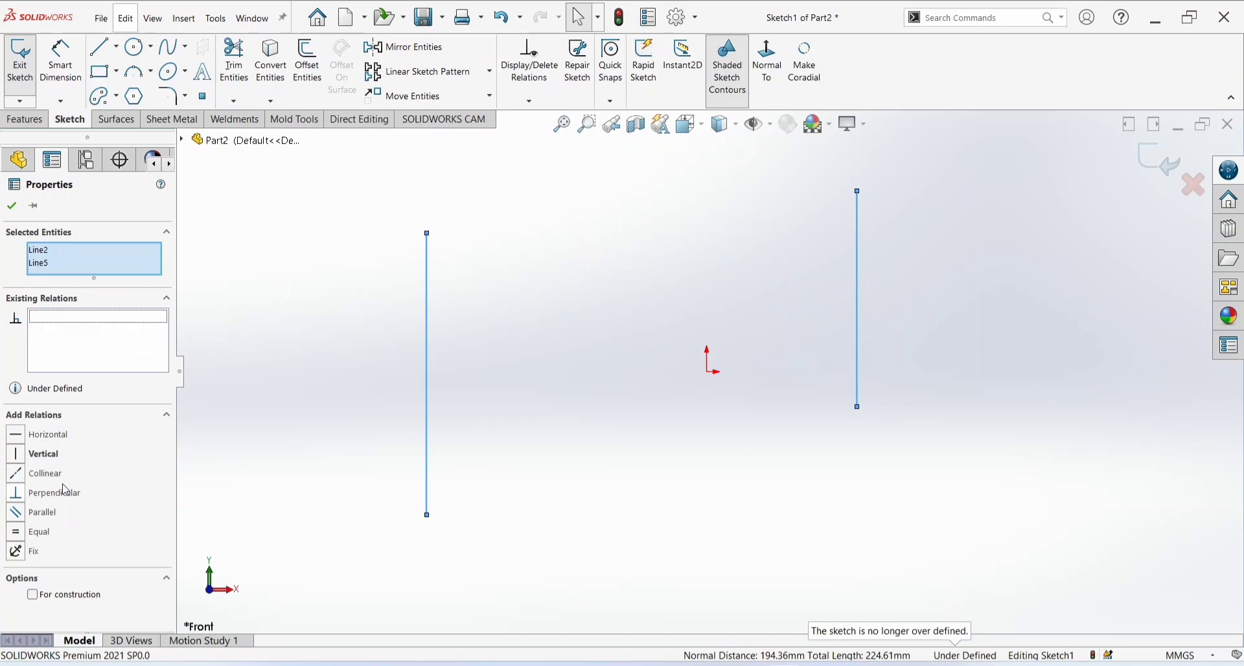
- Add a Collinear relation between the two vertical lines and pull the topmost endpoint upward to test it
left_click(430, 408)
left_click(425, 396)
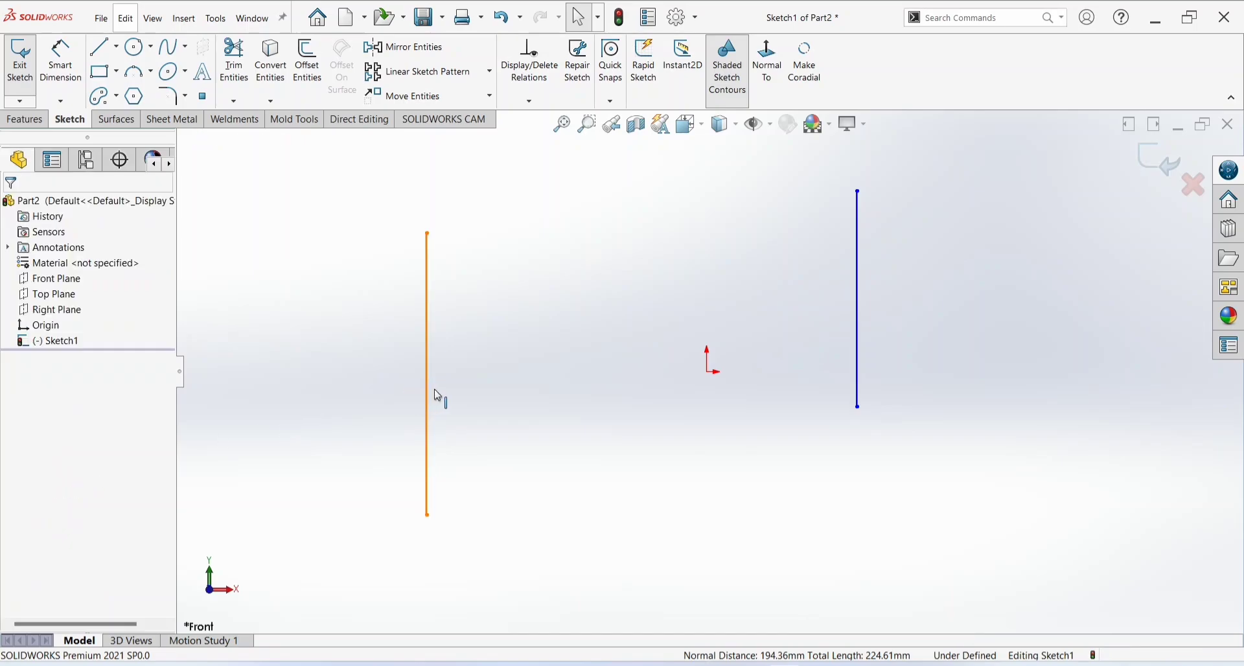
left_click(857, 321, "ctrl")
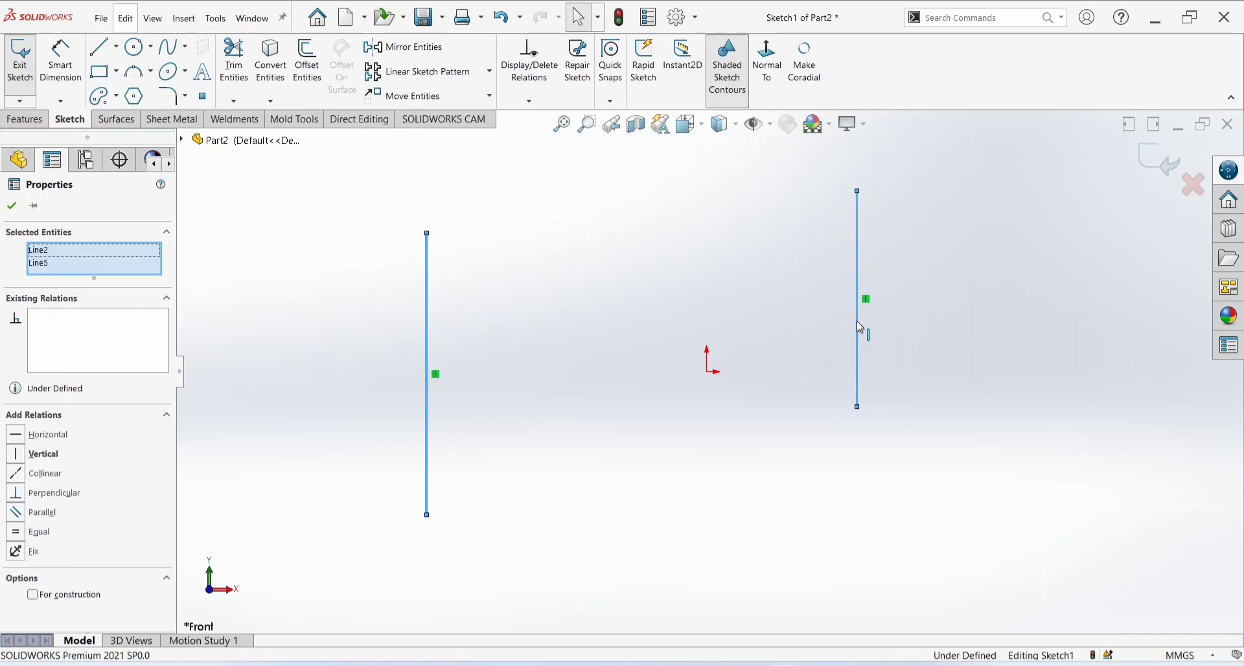
left_click(21, 478)
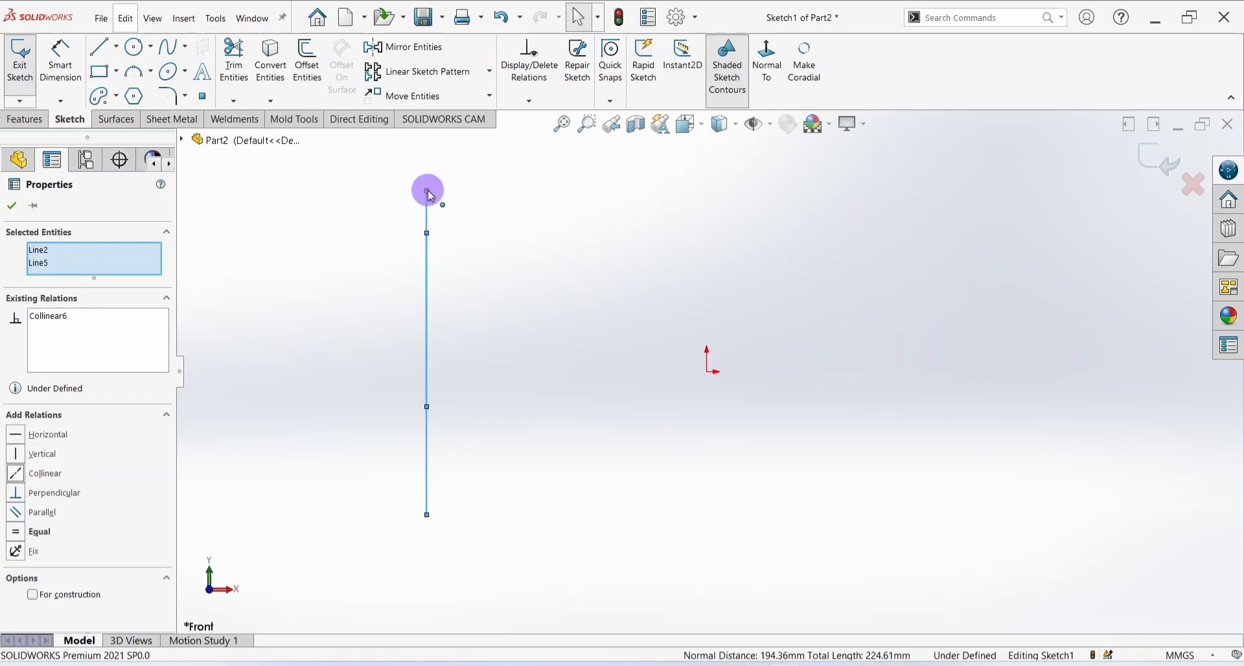
left_click_drag(427, 192, 424, 133)
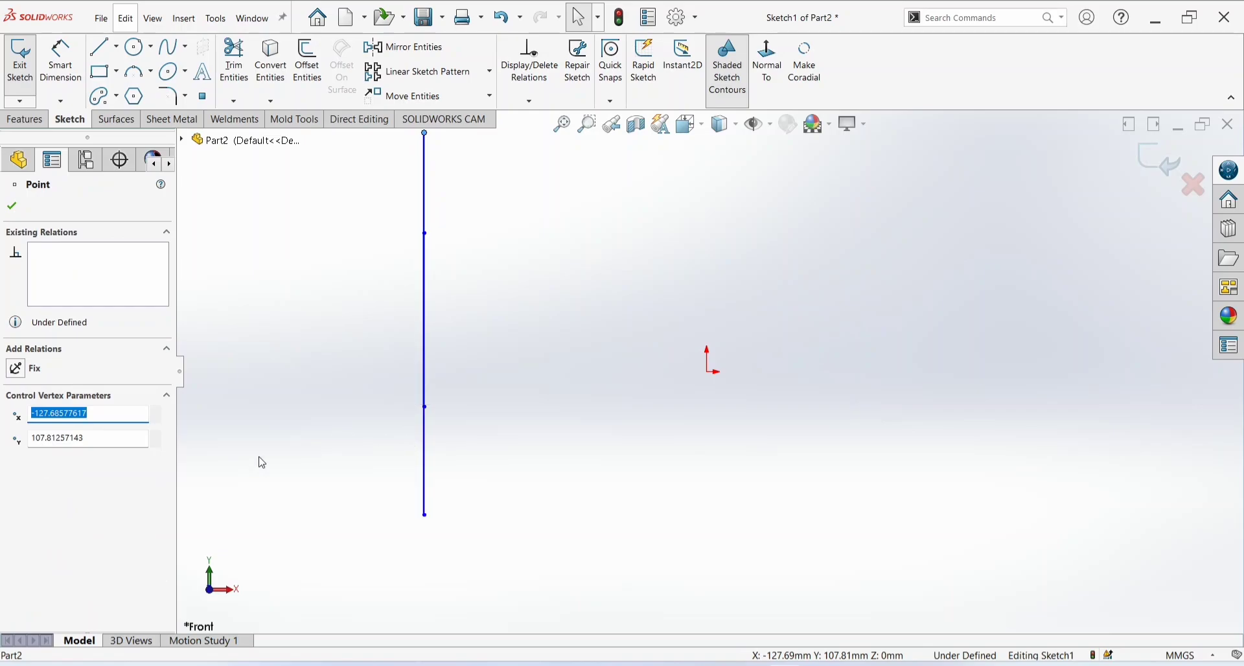
- Undo the endpoint move and the Collinear relation, and delete both vertical lines
key("ctrl+z")
key("ctrl+z")
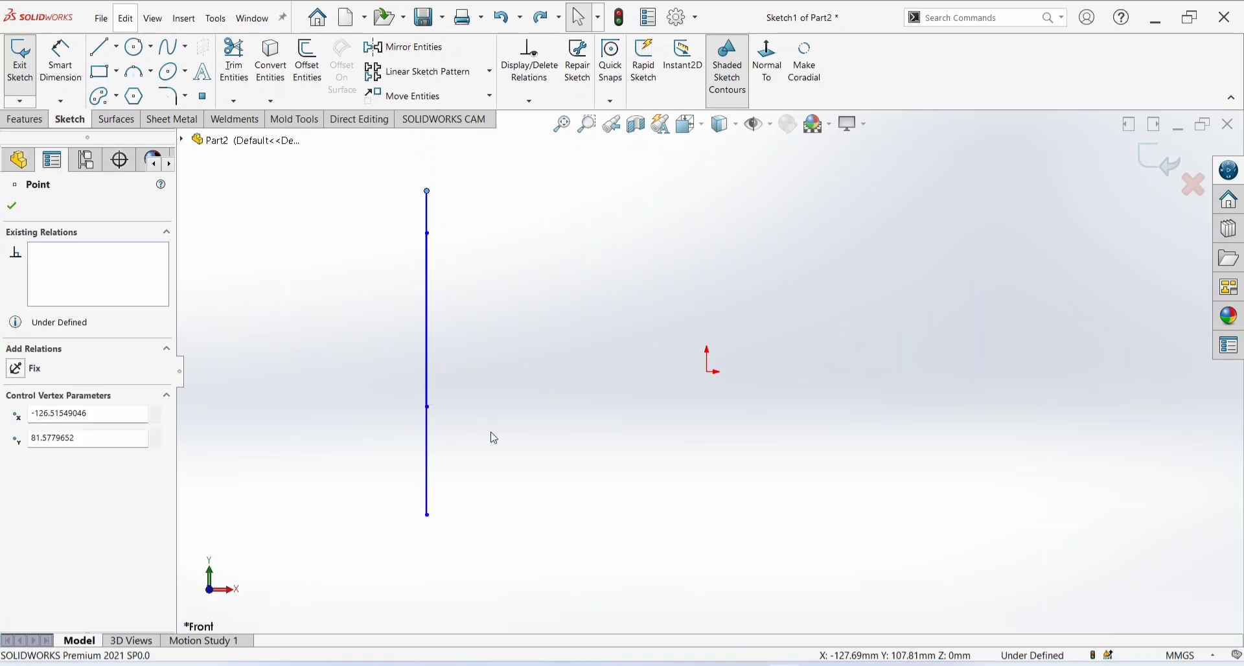
key("ctrl+z")
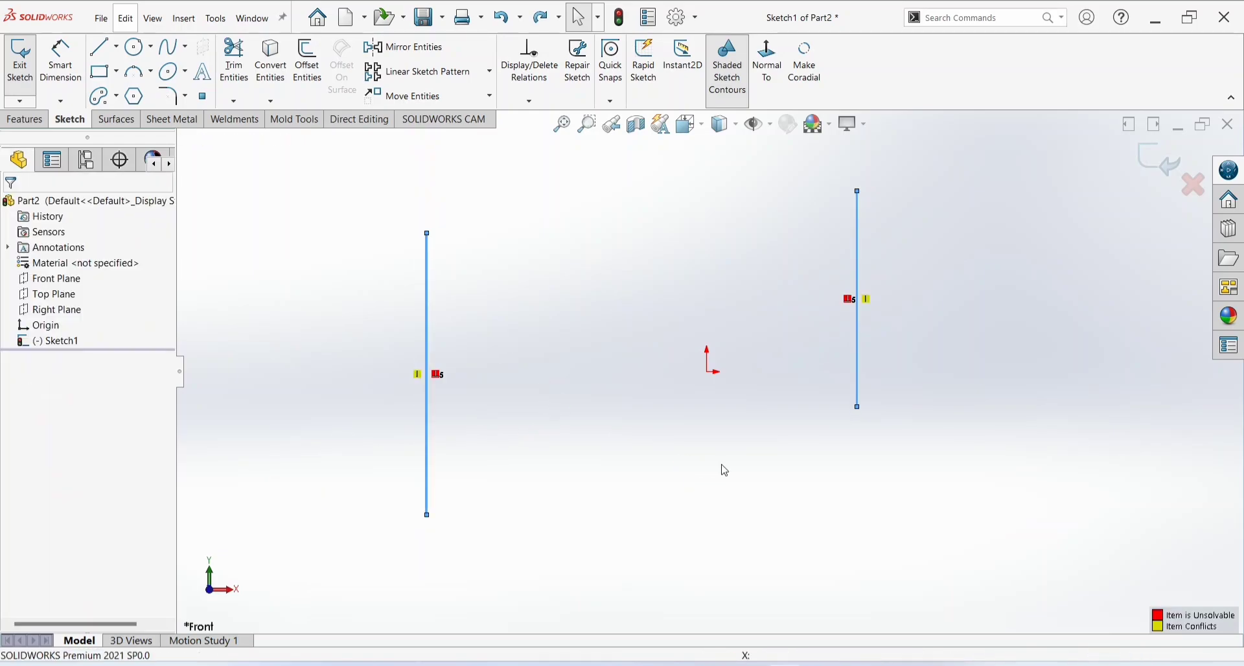
key("Delete")
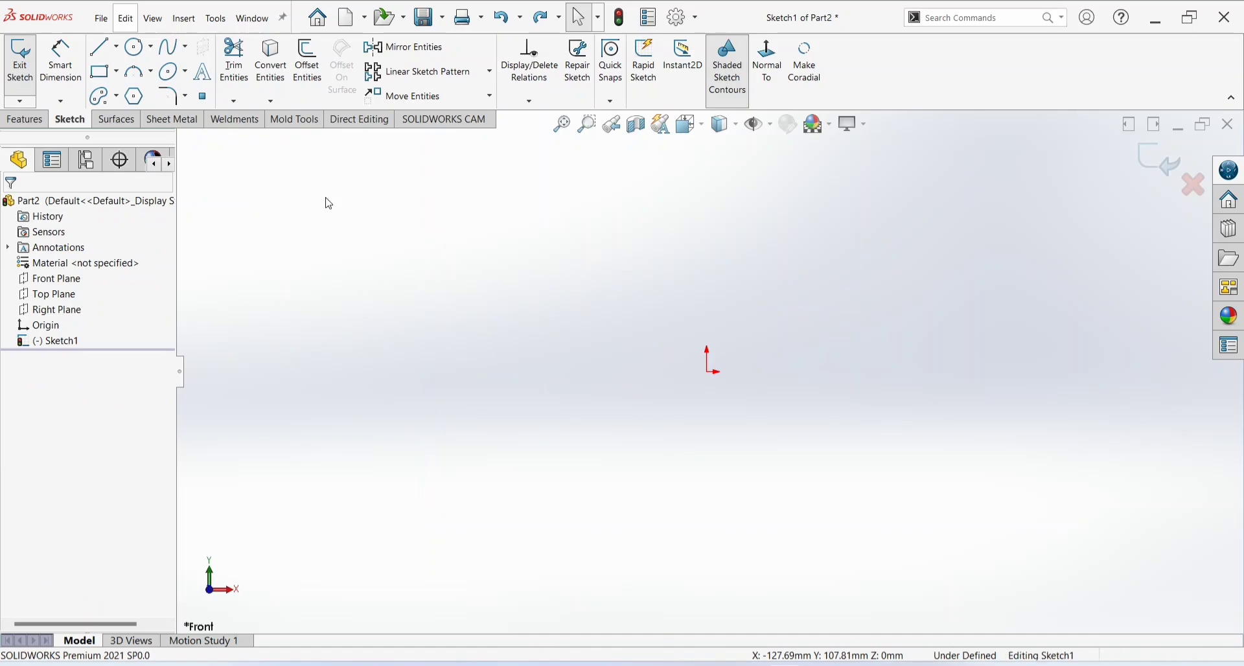
- Draw a horizontal line about 115 mm long left of the origin and a separate line right of it, sloping down at about 61°
left_click(101, 47)
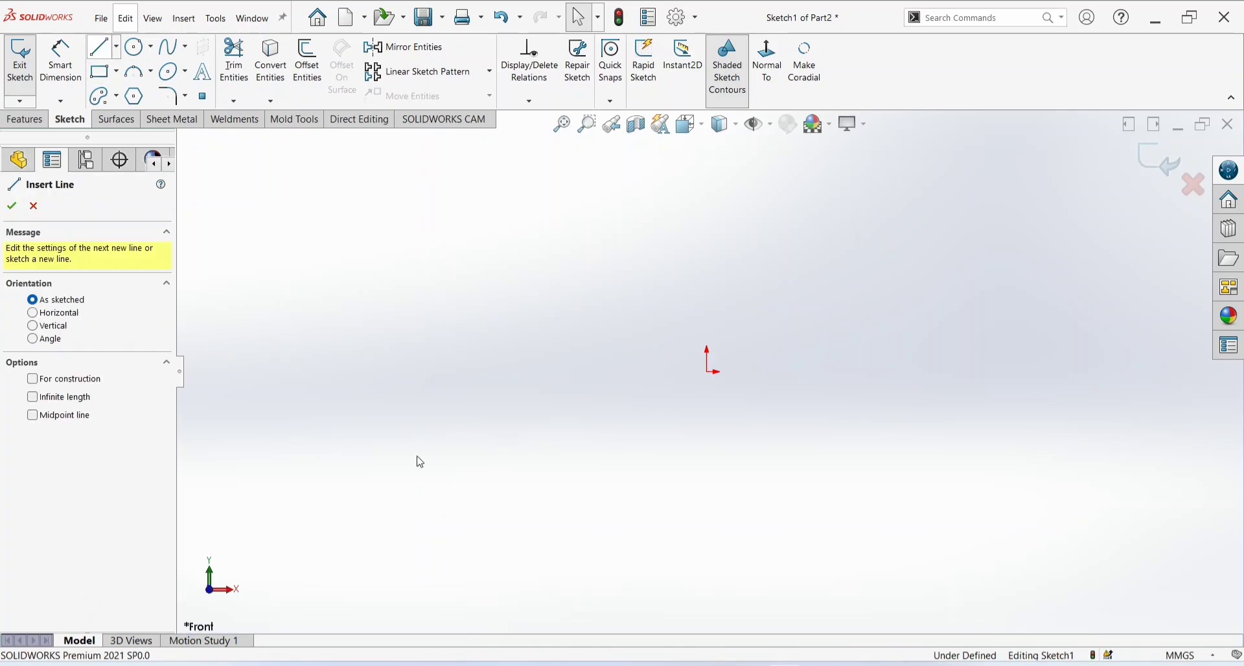
left_click_drag(361, 389, 616, 389)
key("Escape")
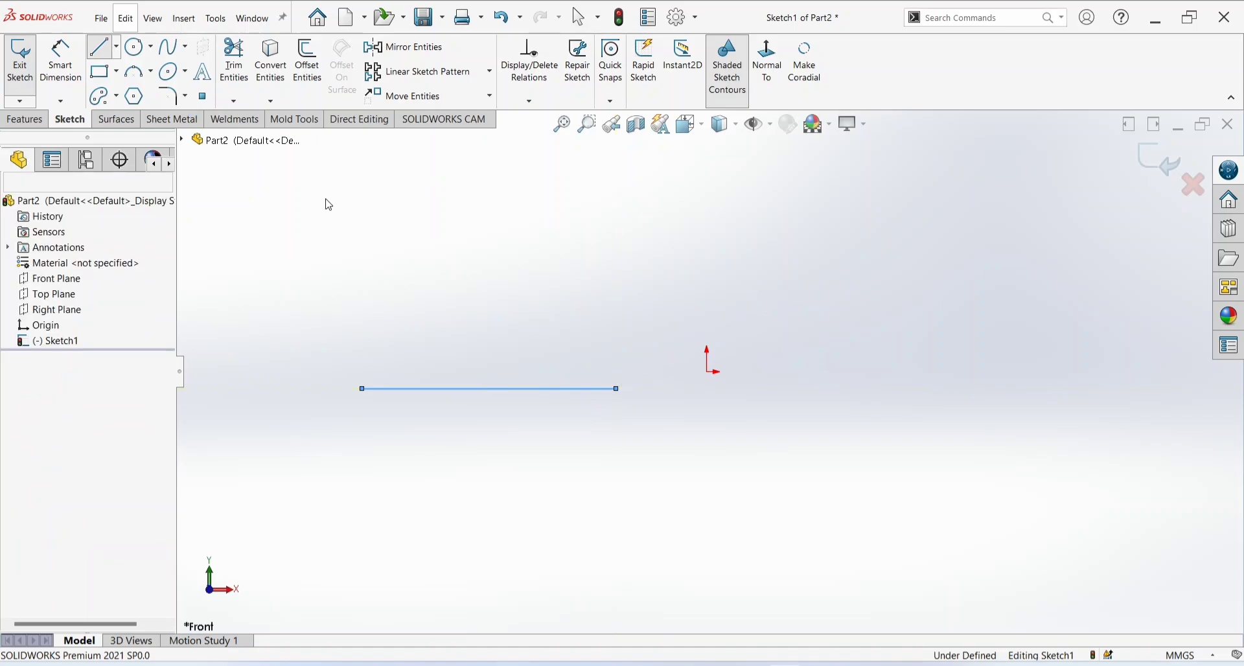
key("Escape")
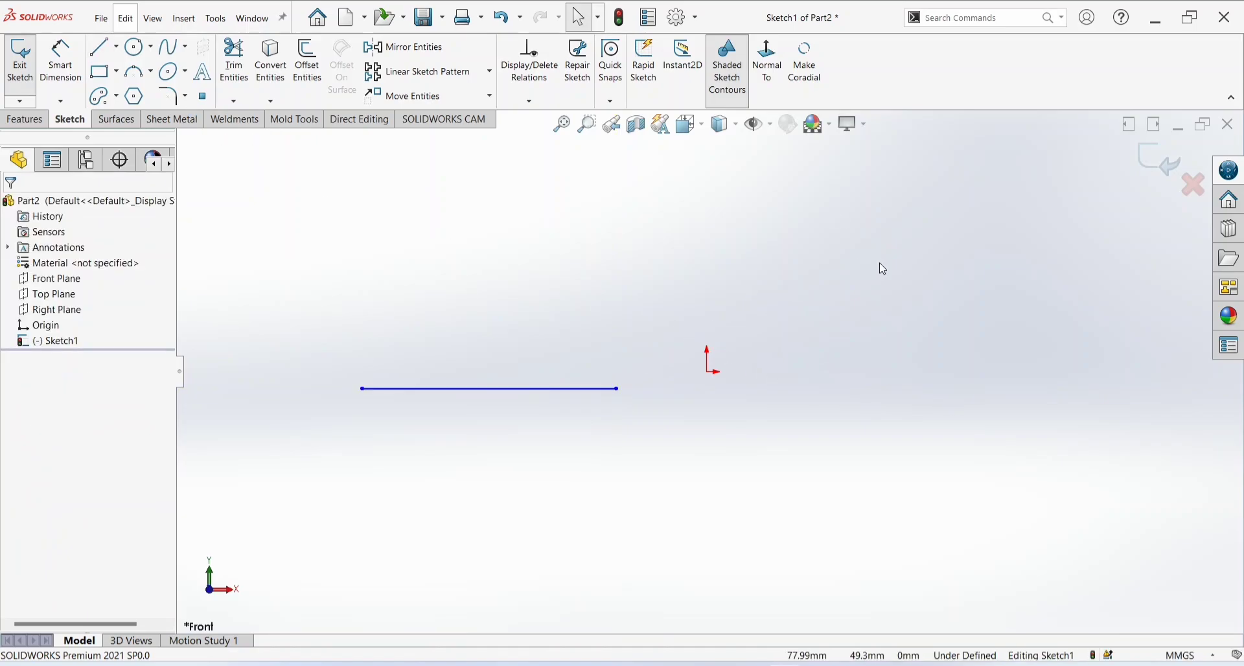
key("l")
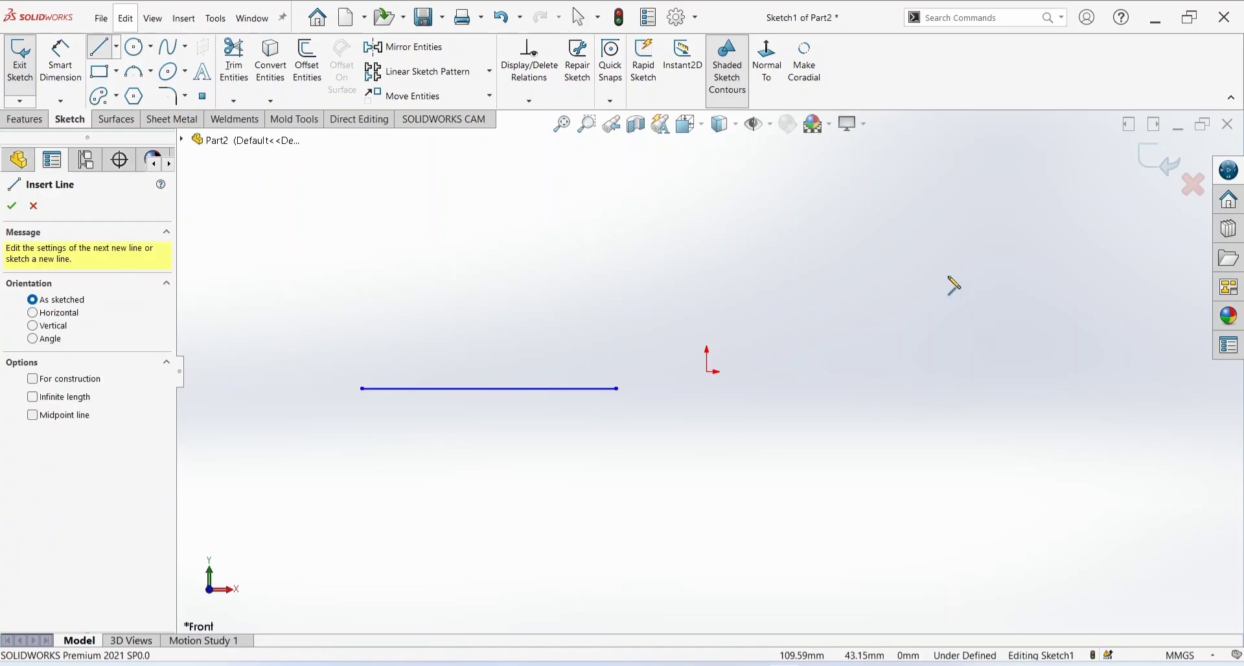
left_click(926, 249)
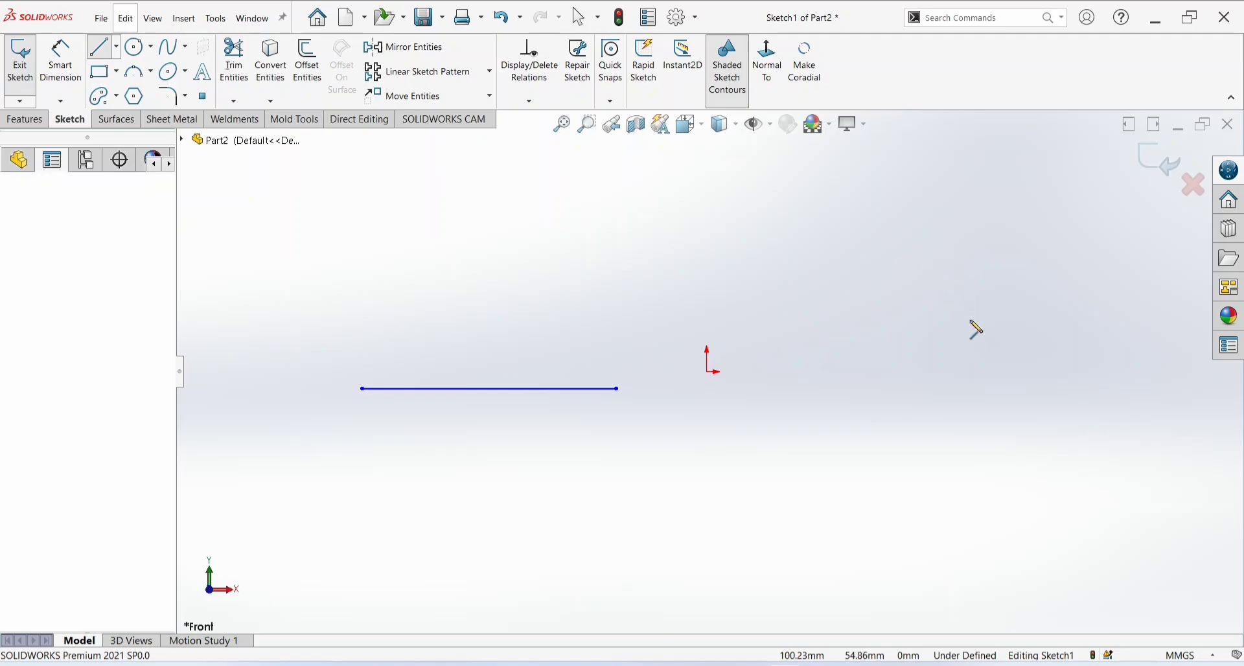
left_click(1031, 435)
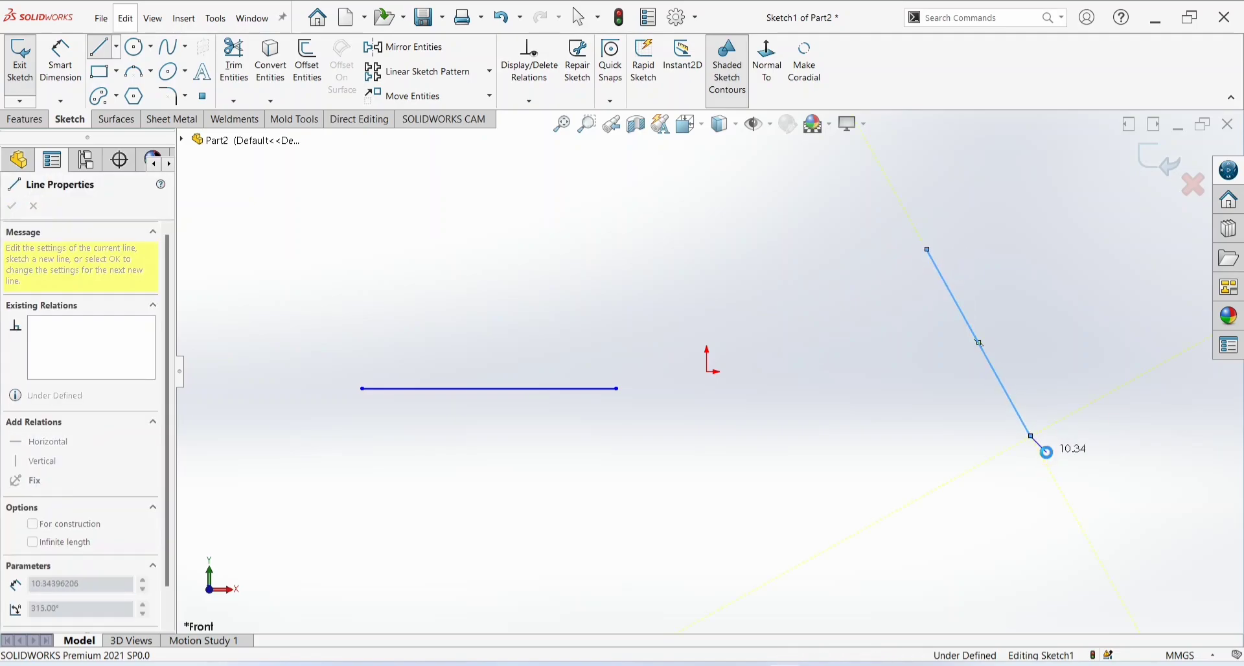
key("Escape")
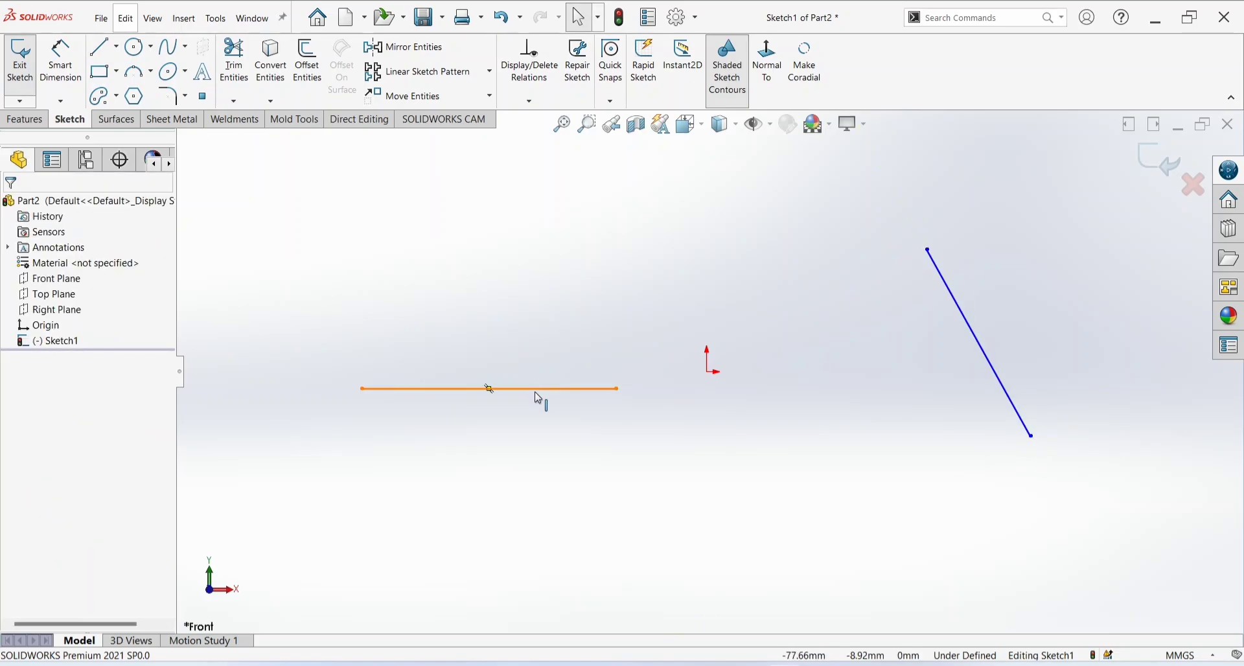
- Add a Perpendicular relation between the horizontal line and the slanted line
left_click(569, 393)
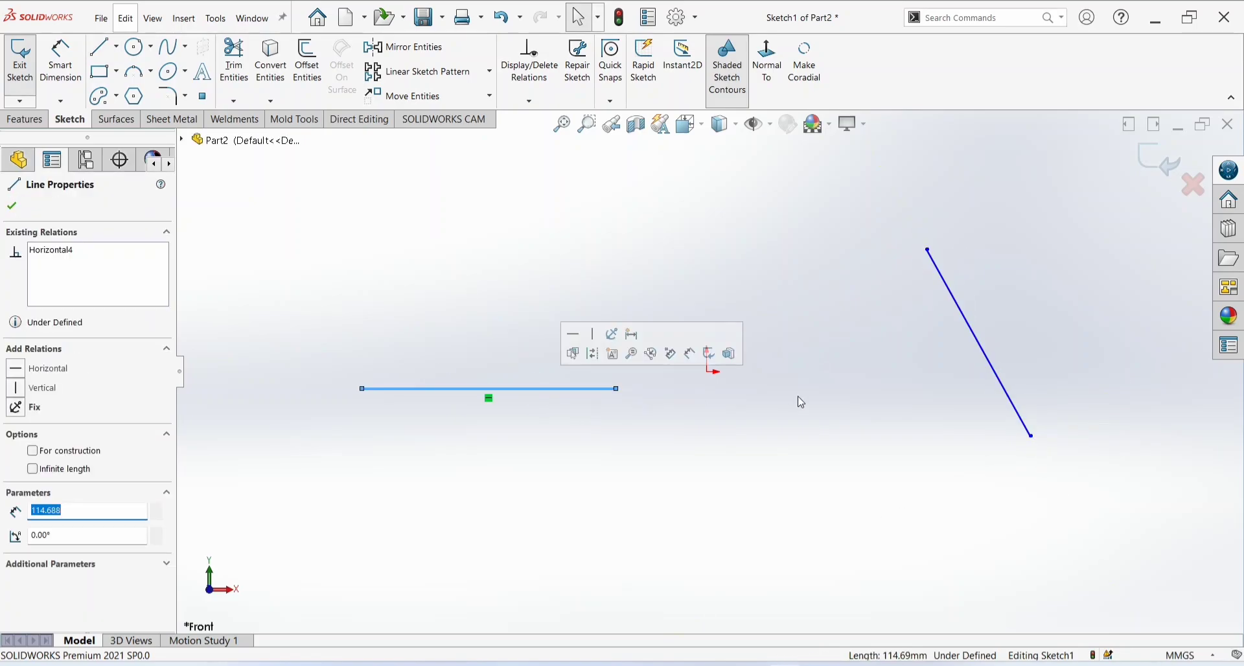
left_click(981, 350, "ctrl")
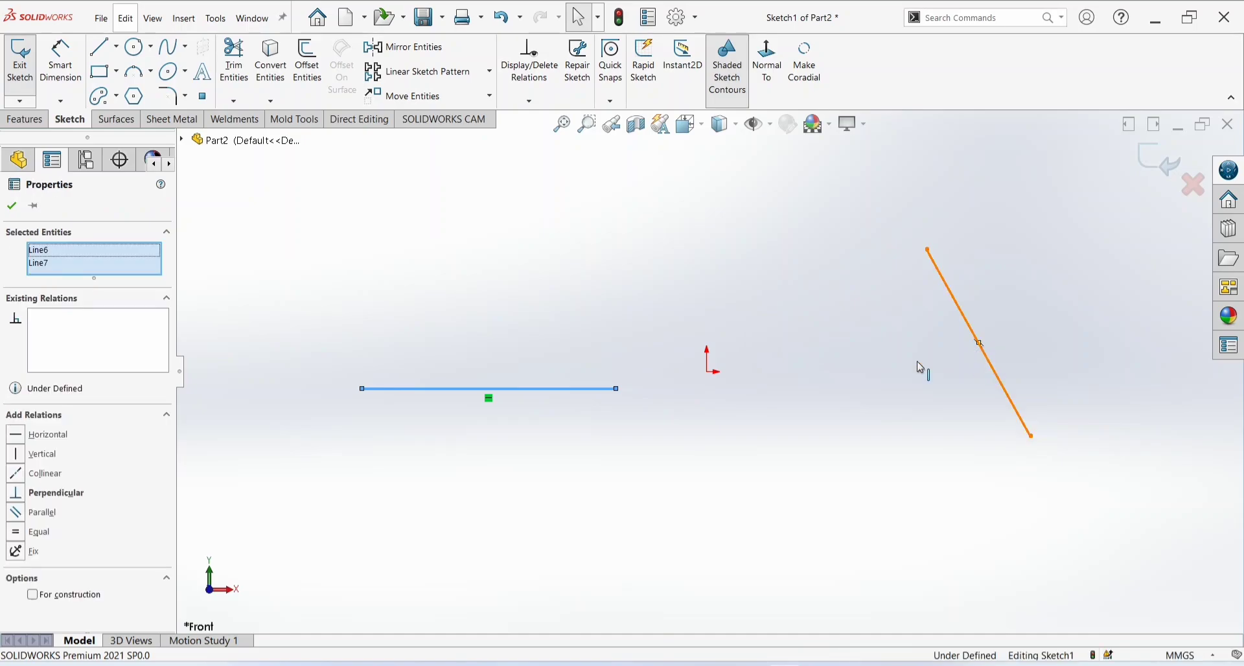
left_click(14, 491)
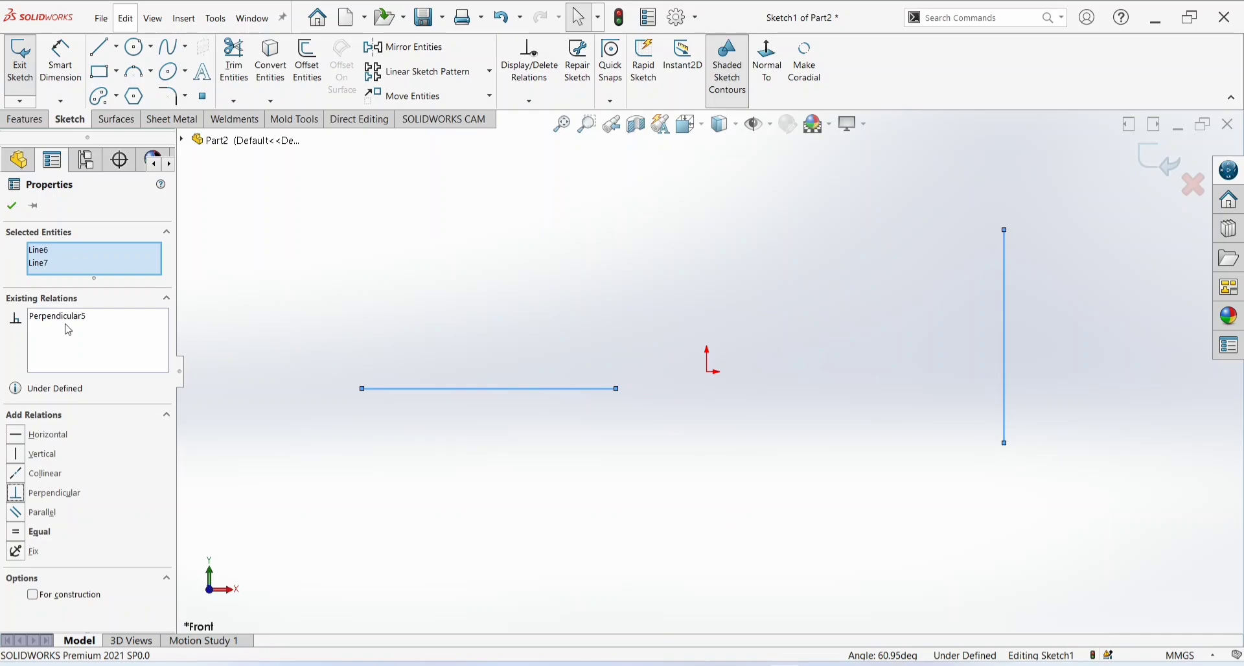
left_click(11, 207)
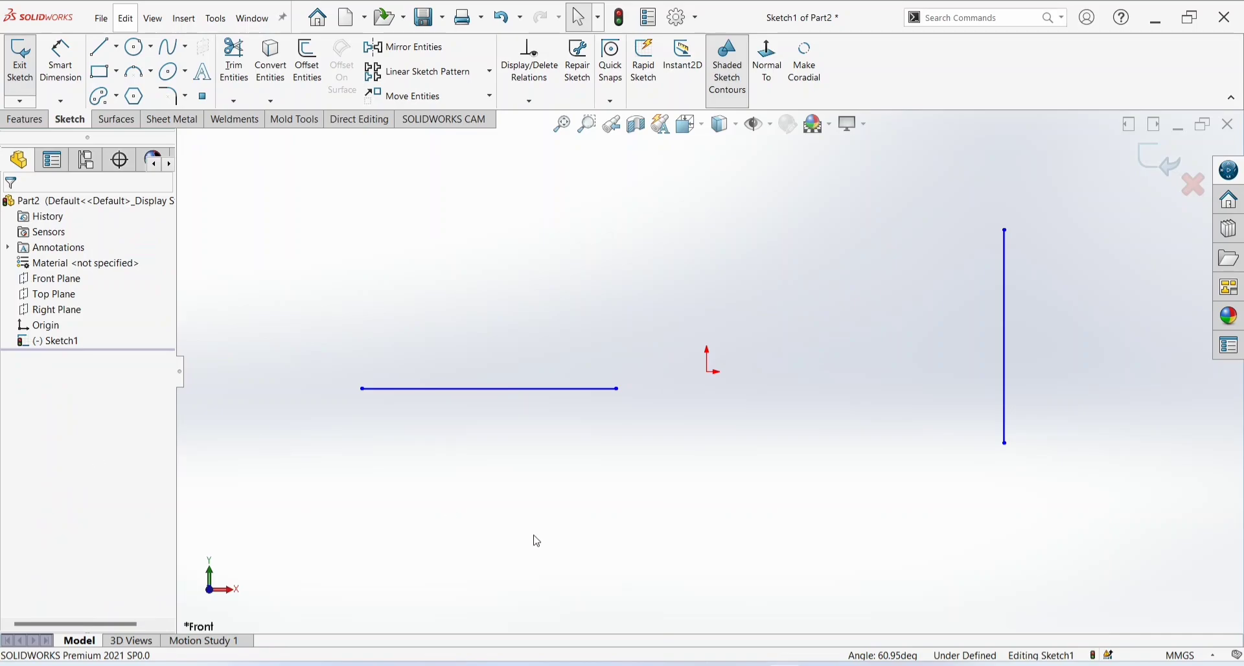
- Add a Parallel relation between the horizontal and vertical lines and delete their conflicting Perpendicular relation
left_click(592, 388)
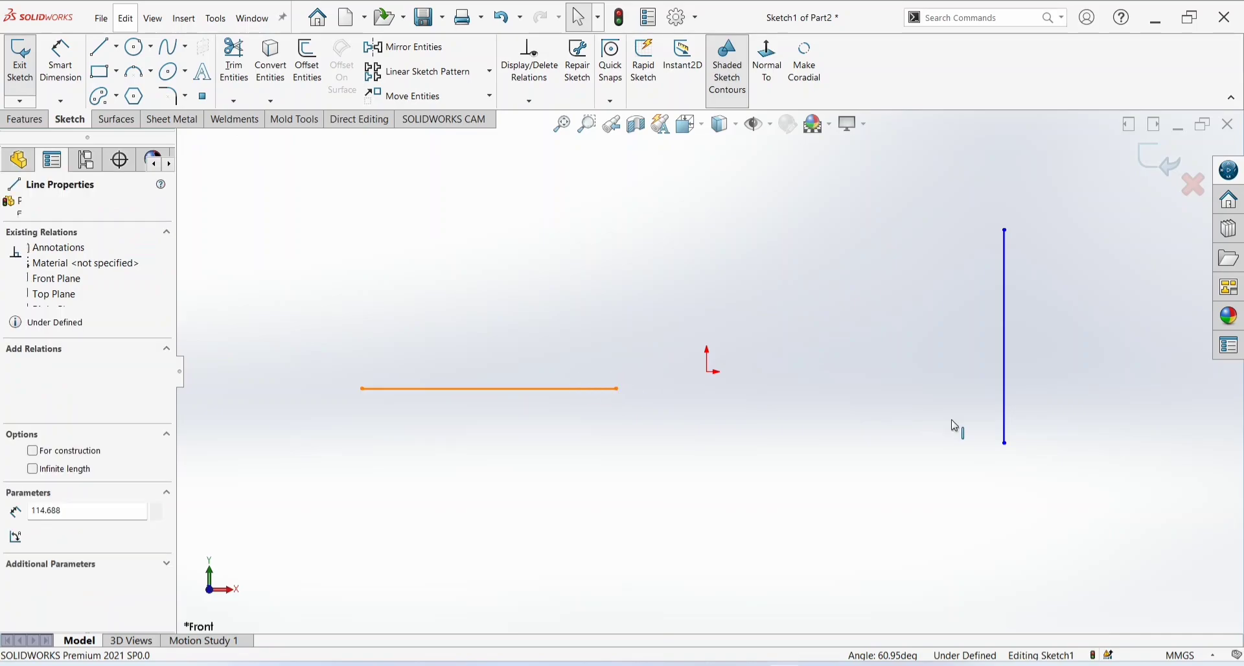
left_click(1006, 405, "ctrl")
left_click(39, 512)
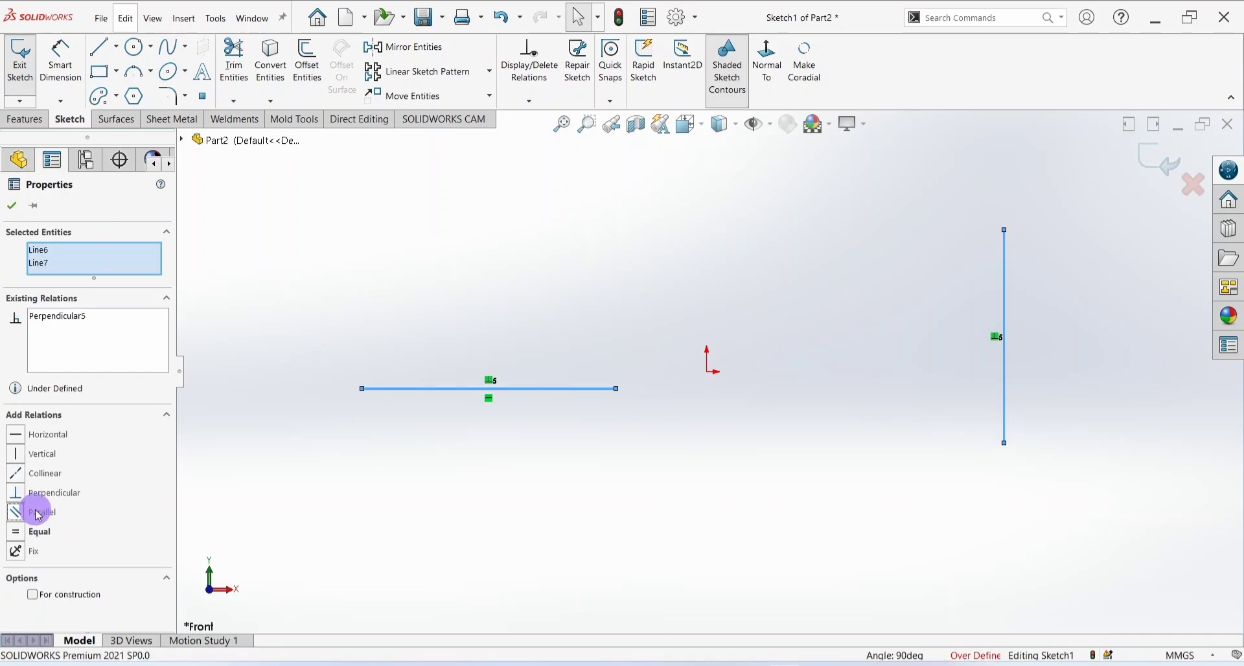
right_click(83, 315)
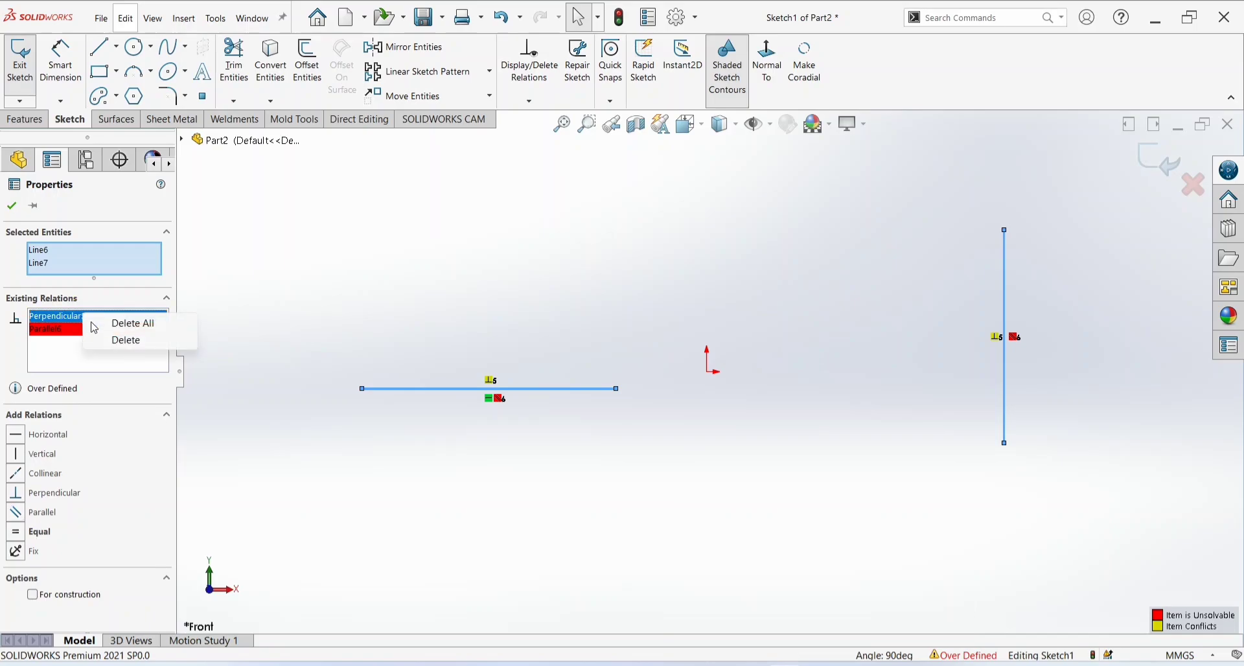
left_click(113, 338)
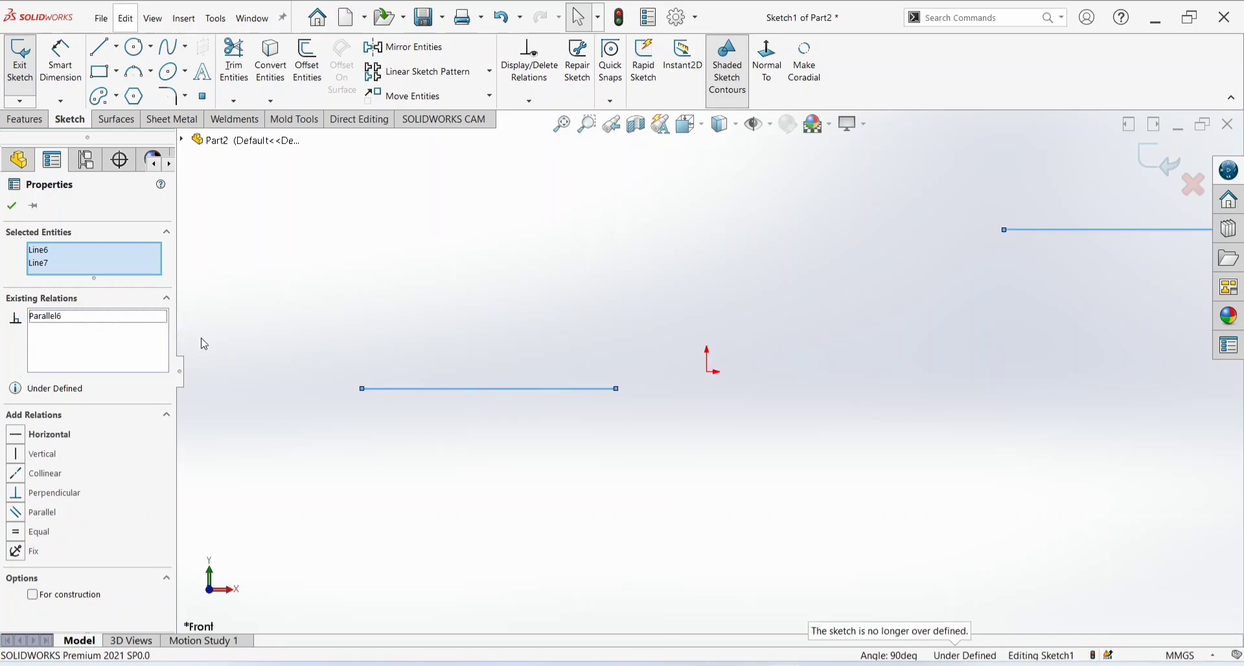
left_click(13, 206)
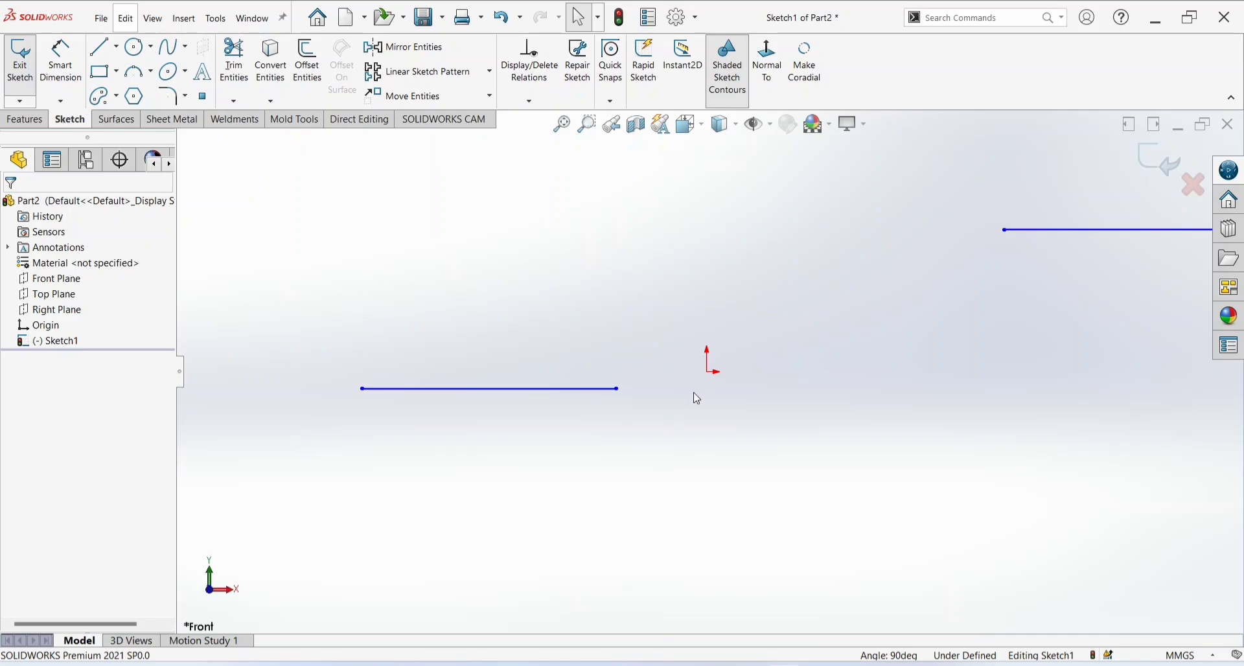
- Draw a circle of about 60 mm radius between the two lines, its center below and right of the origin
left_click(128, 52)
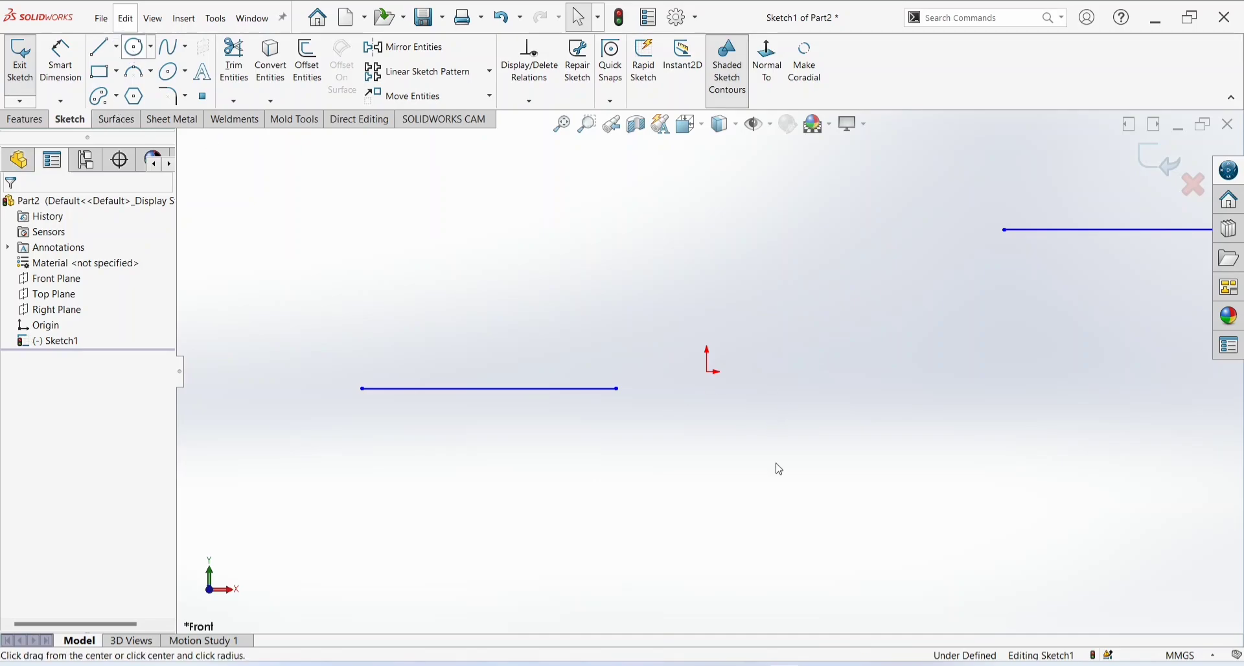
left_click(817, 425)
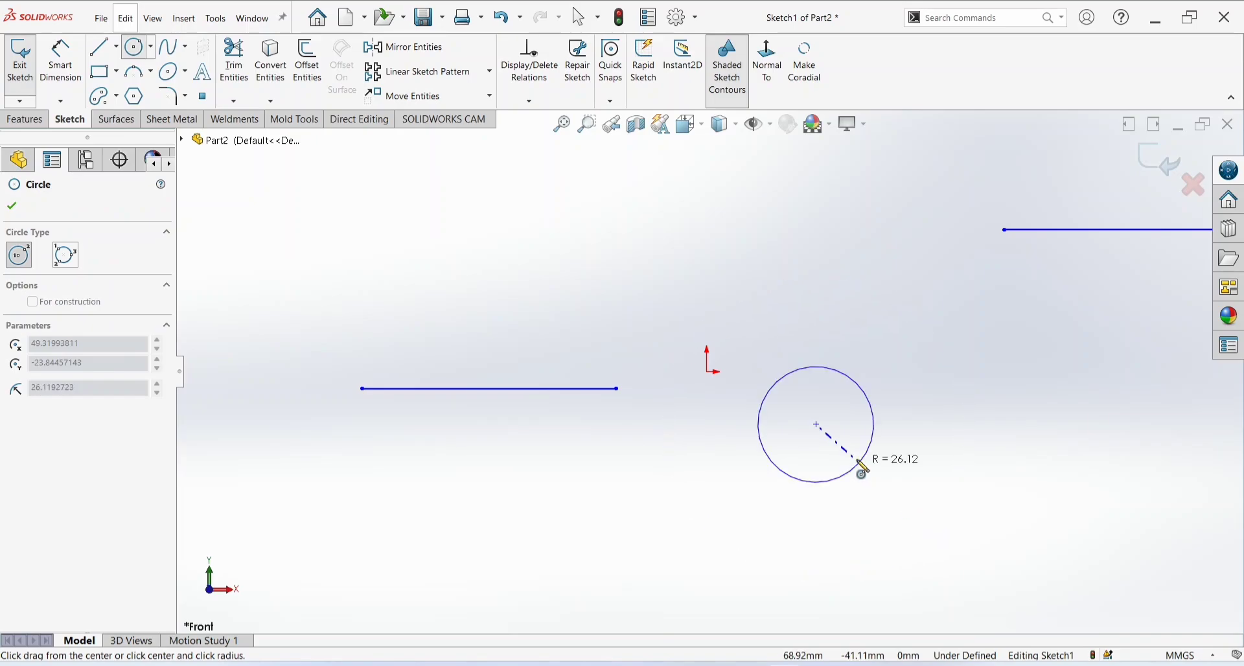
left_click(904, 526)
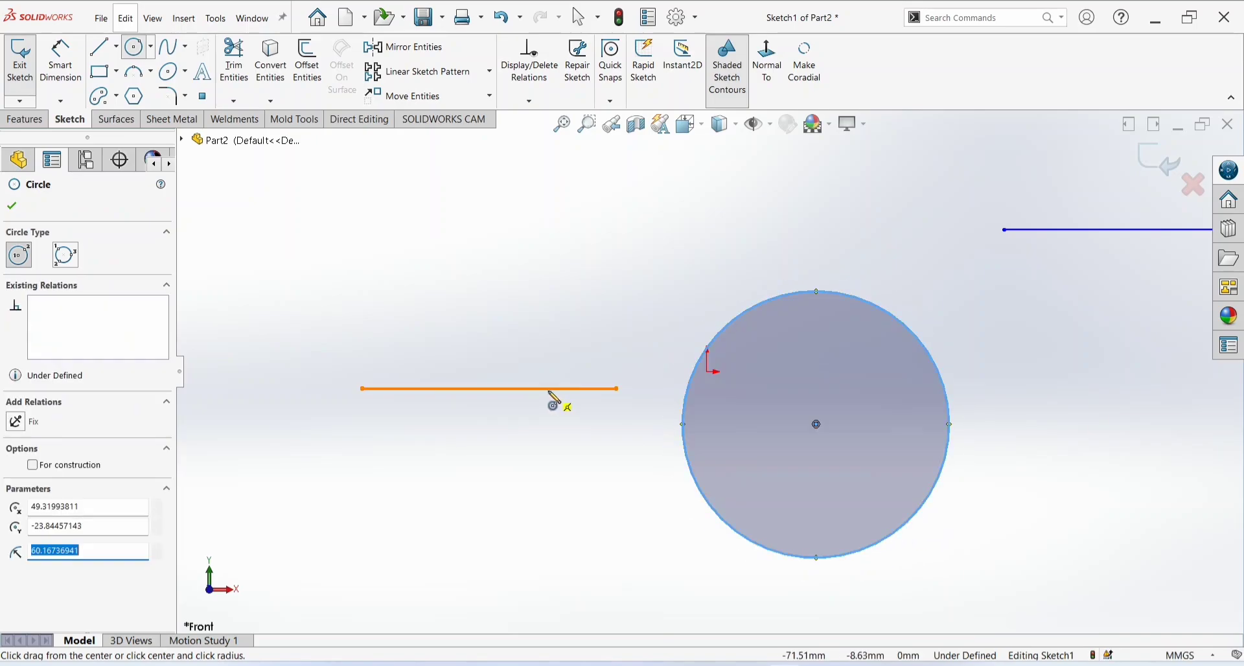
left_click(550, 389)
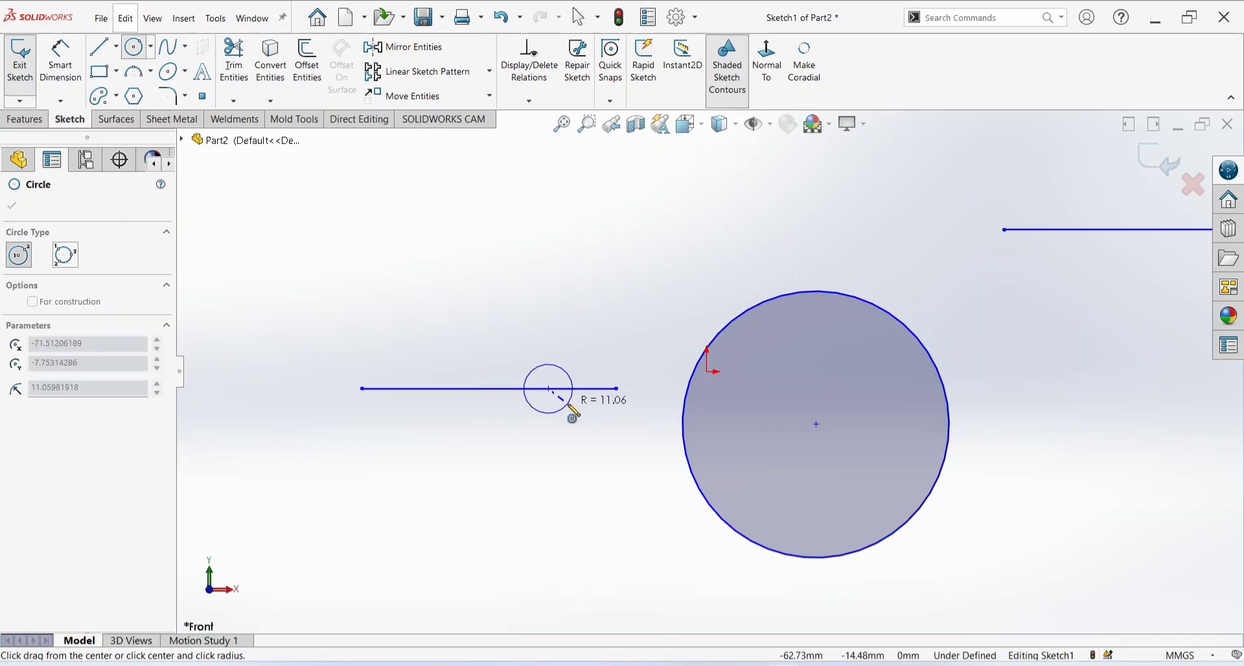
key("Escape")
- Delete the horizontal line left of the circle and draw a line there about 136 mm long, rising at about 32°
left_click(583, 390)
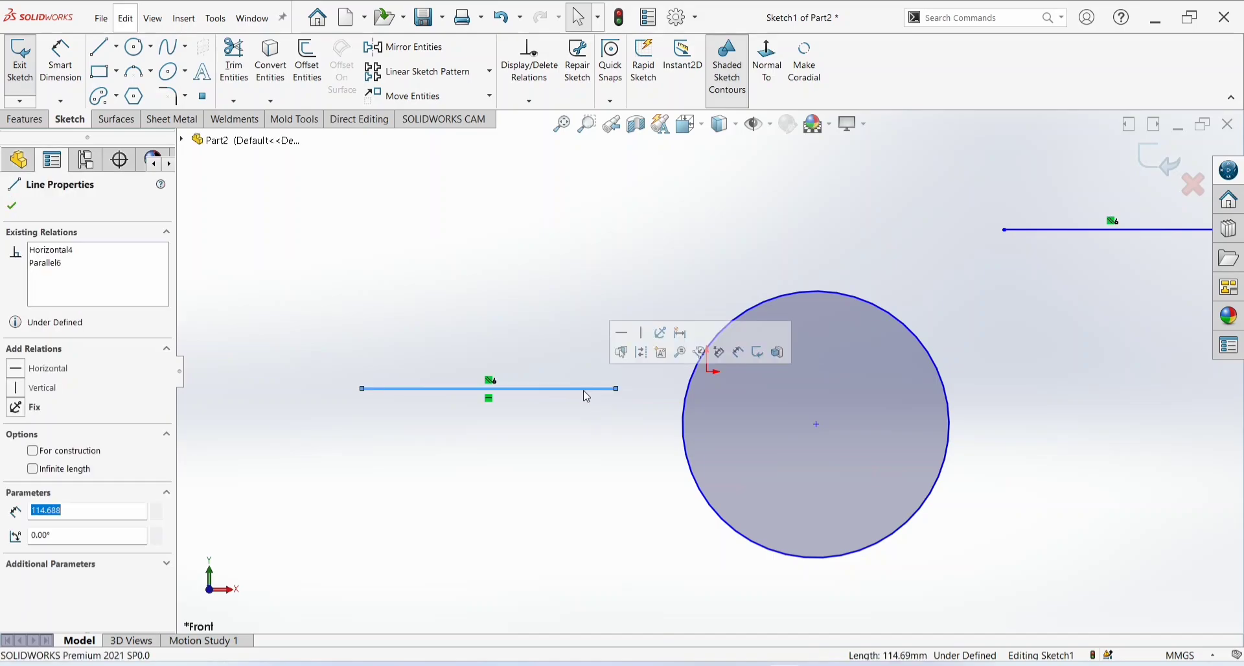
key("Delete")
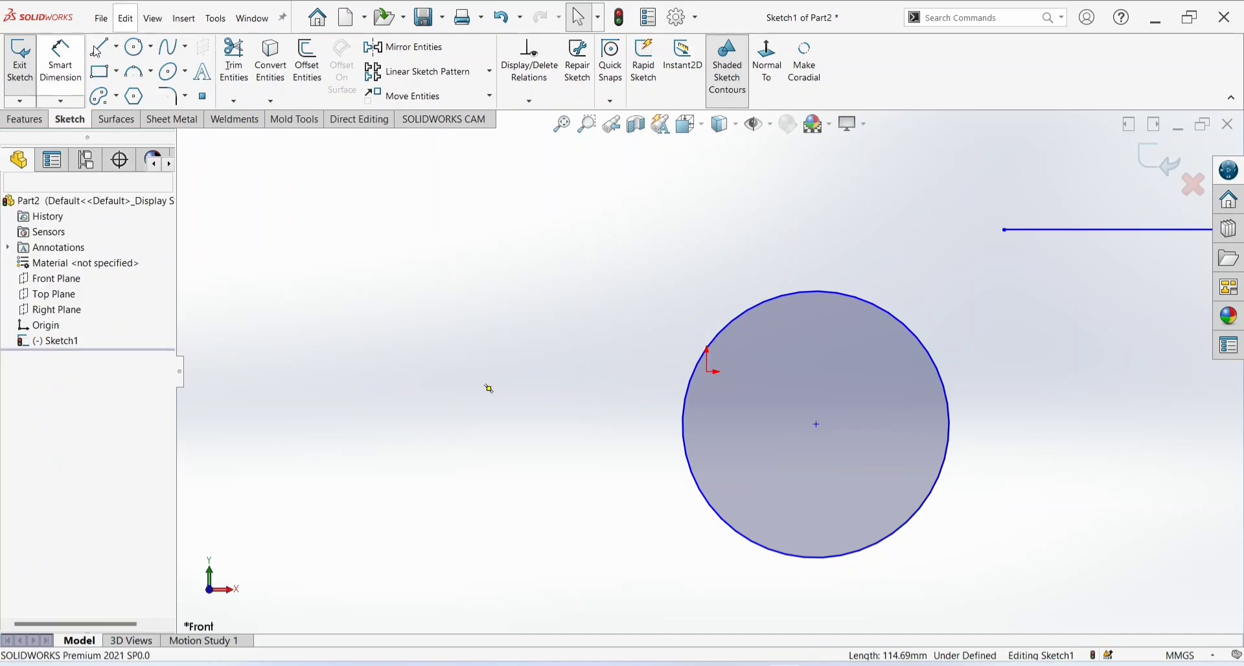
left_click(306, 366)
left_click(564, 208)
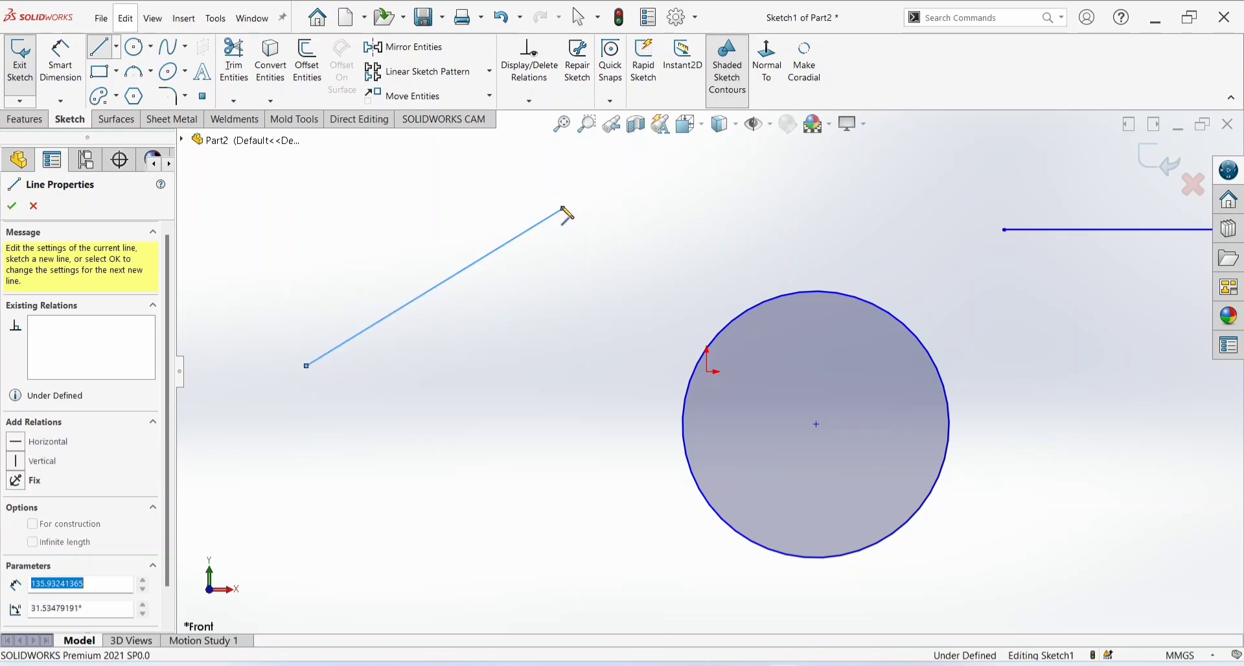
key("Escape")
key("Escape")
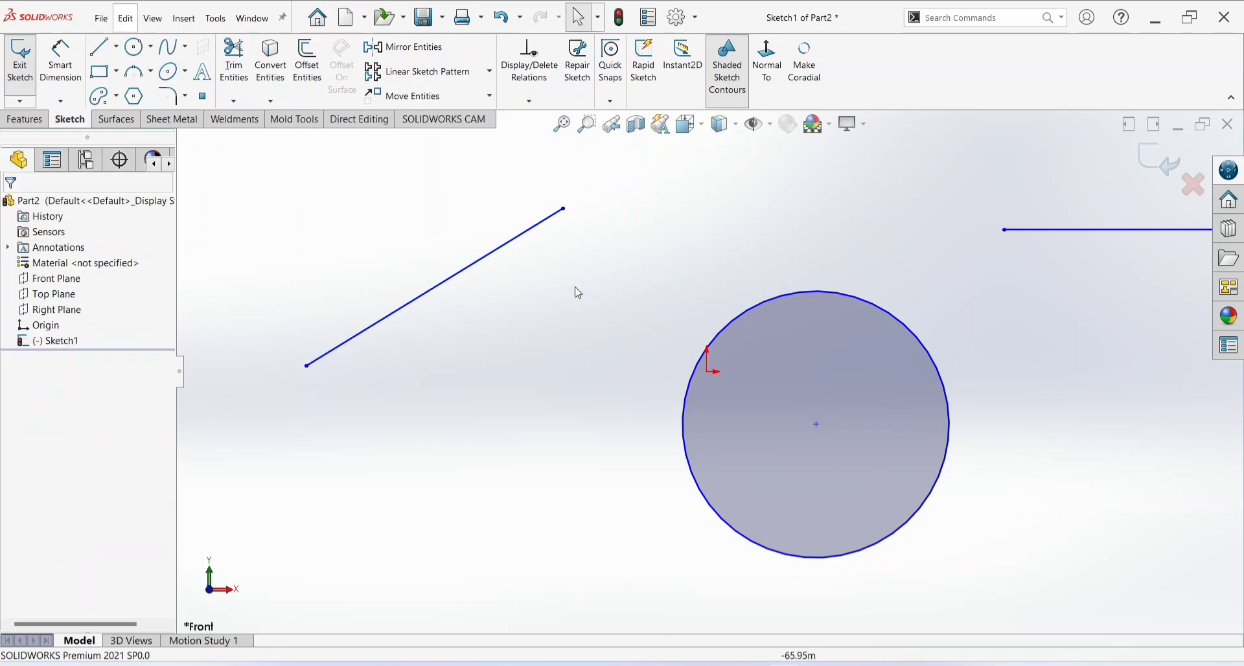
- Add a Tangent relation between the slanted line and the circle
left_click(511, 241)
left_click(555, 215)
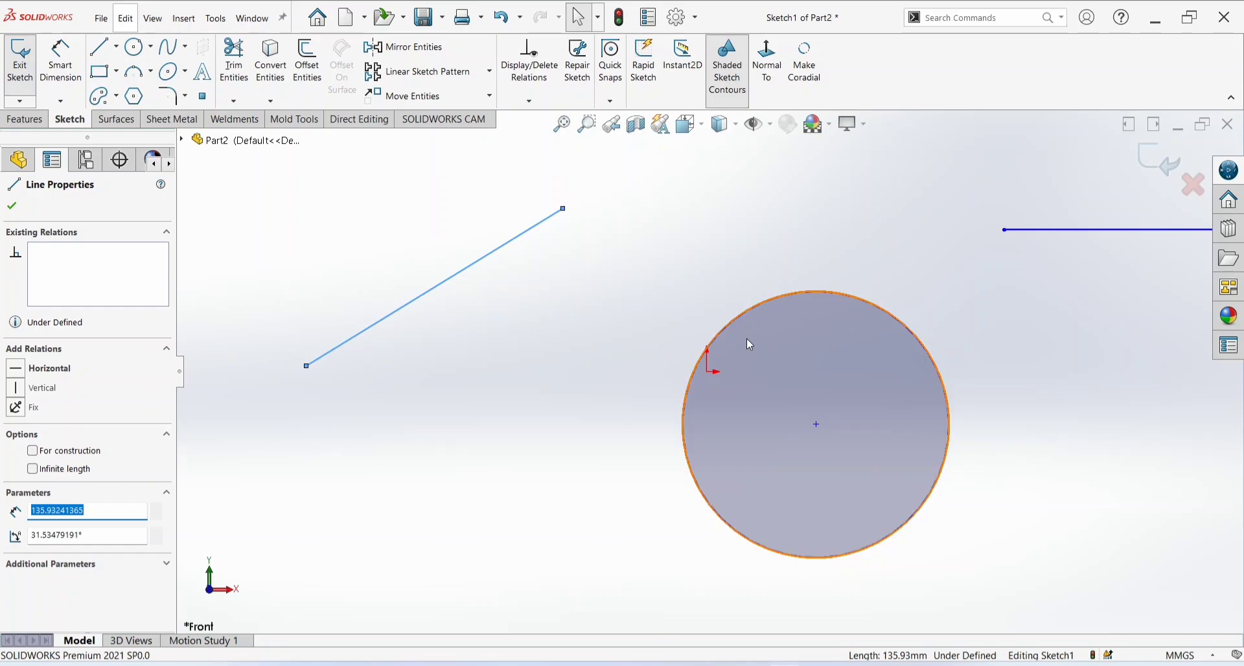
left_click(727, 327, "ctrl")
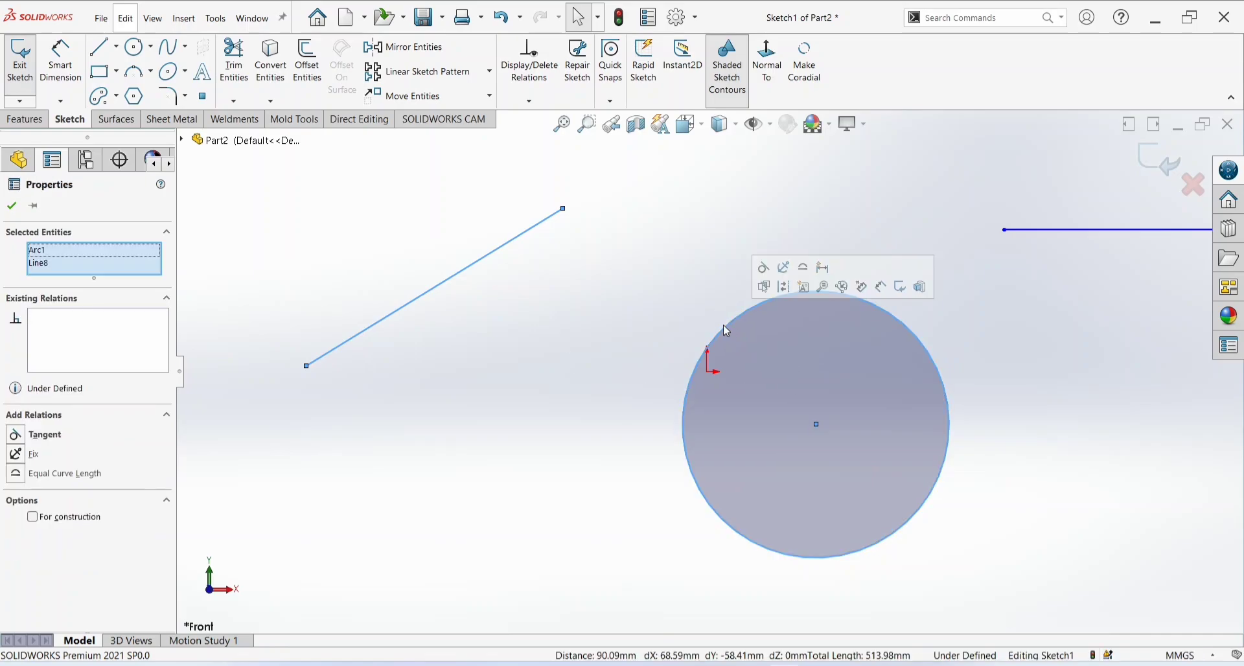
left_click(62, 436)
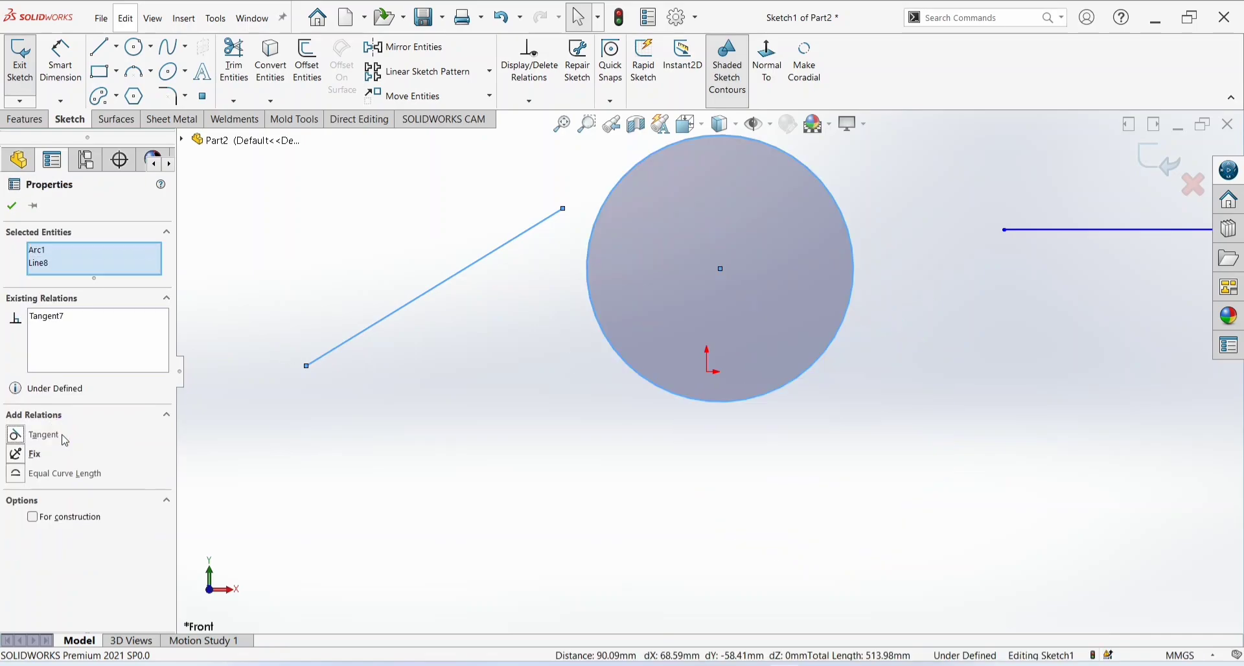
left_click(578, 291)
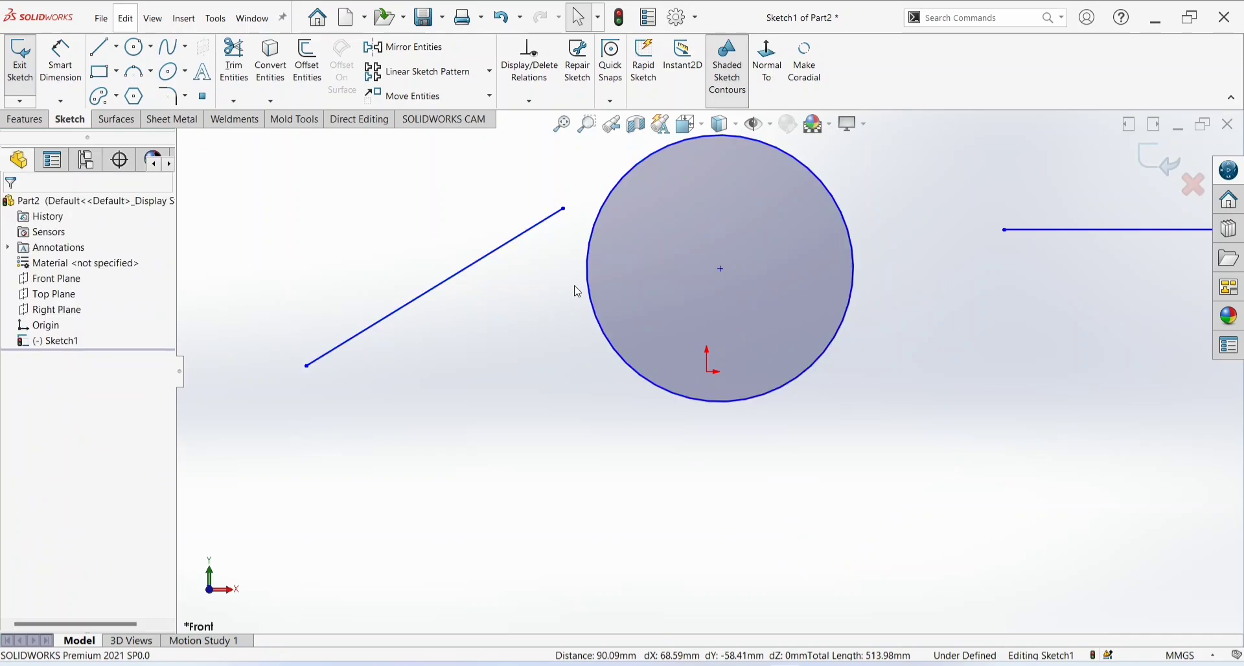
- Extend the slanted line's upper end to the circle
left_click(234, 101)
left_click(259, 118)
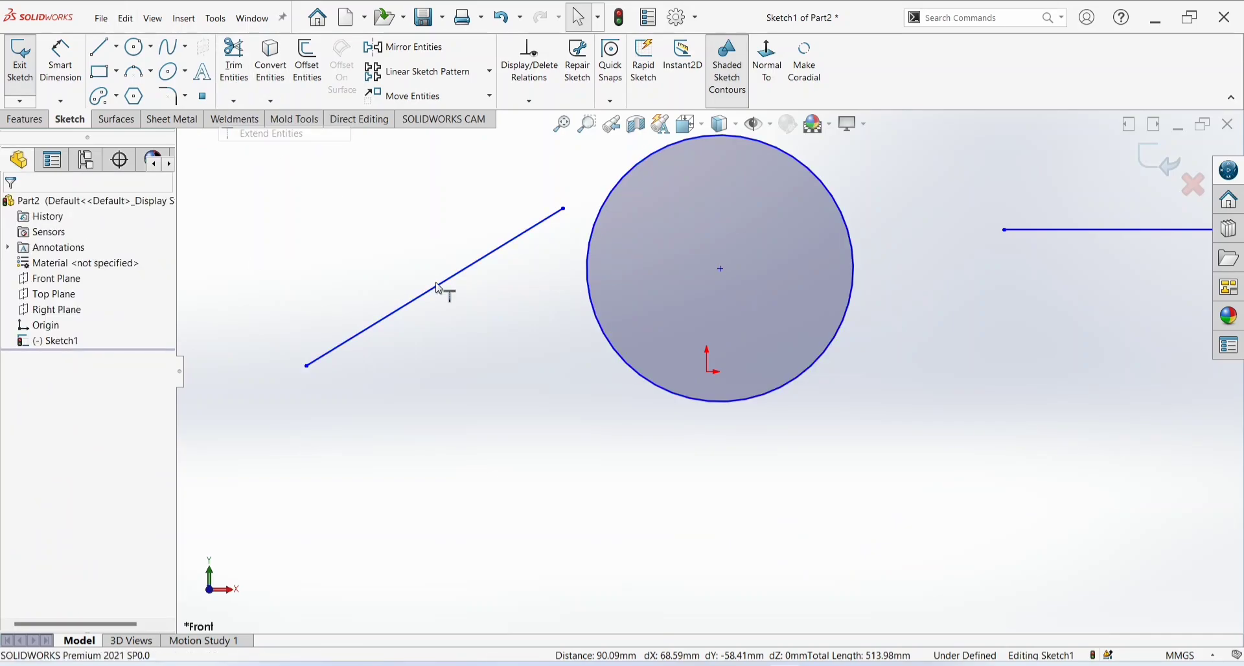
left_click(483, 262)
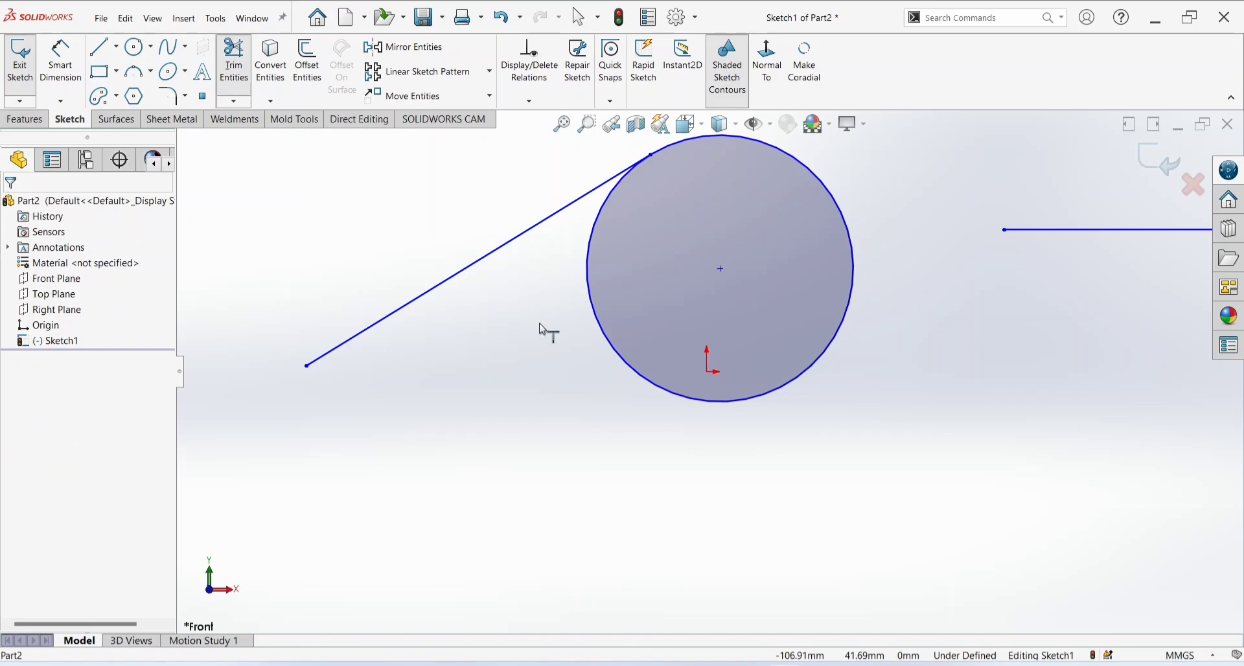
key("Escape")
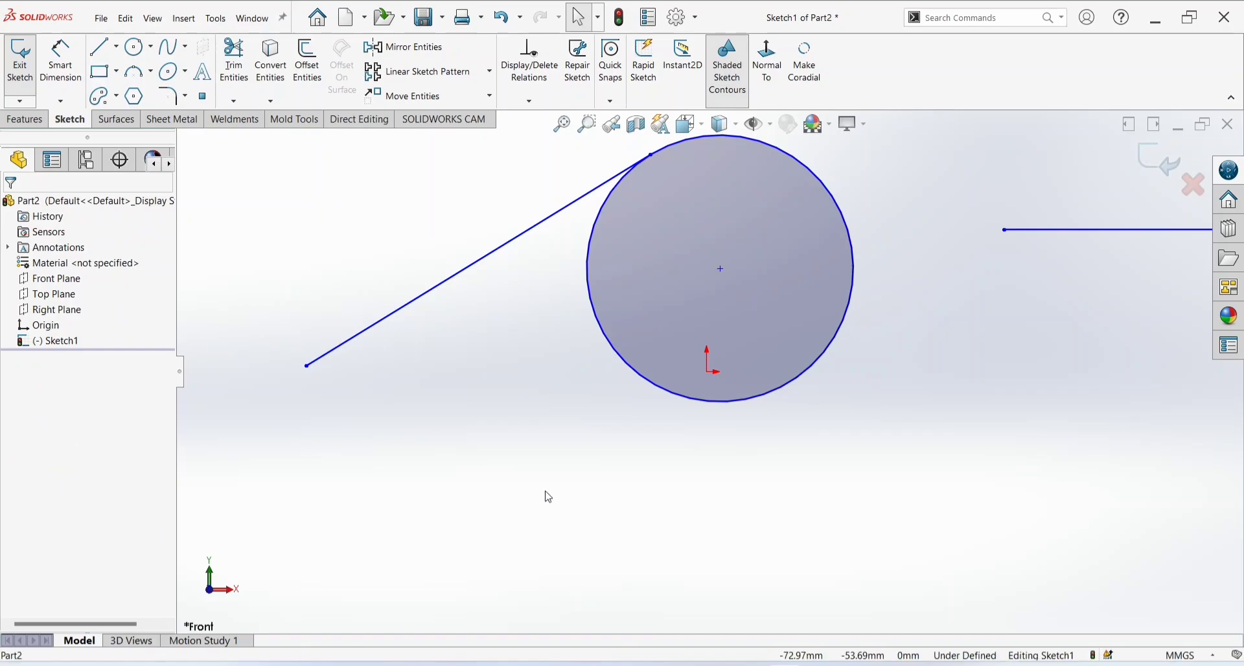
- Draw a circle of about 61 mm radius below the slanted line and a larger one overlapping the first circle's lower right
left_click(136, 51)
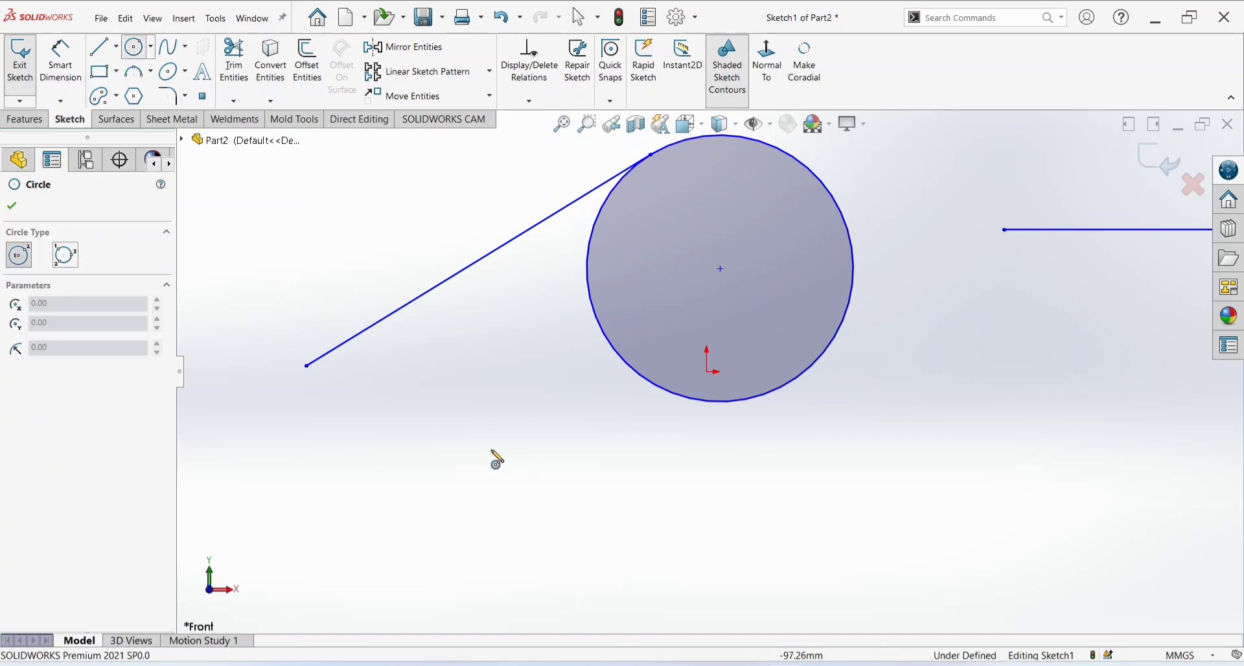
left_click(473, 447)
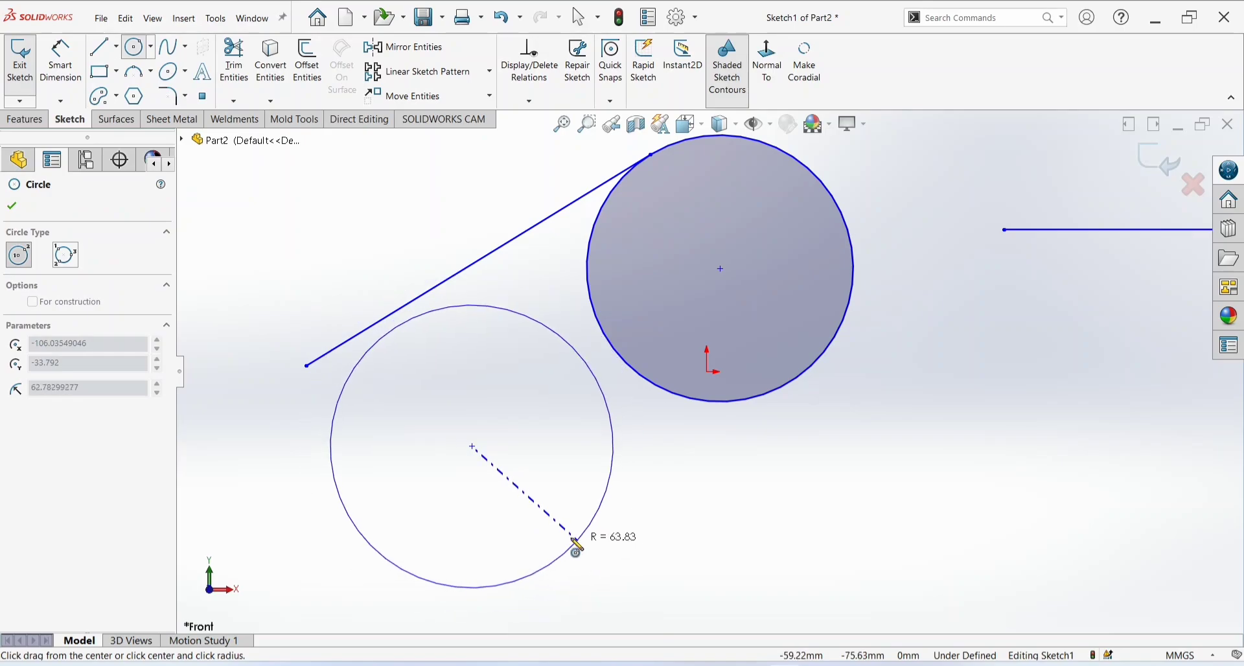
left_click(576, 544)
key("Escape")
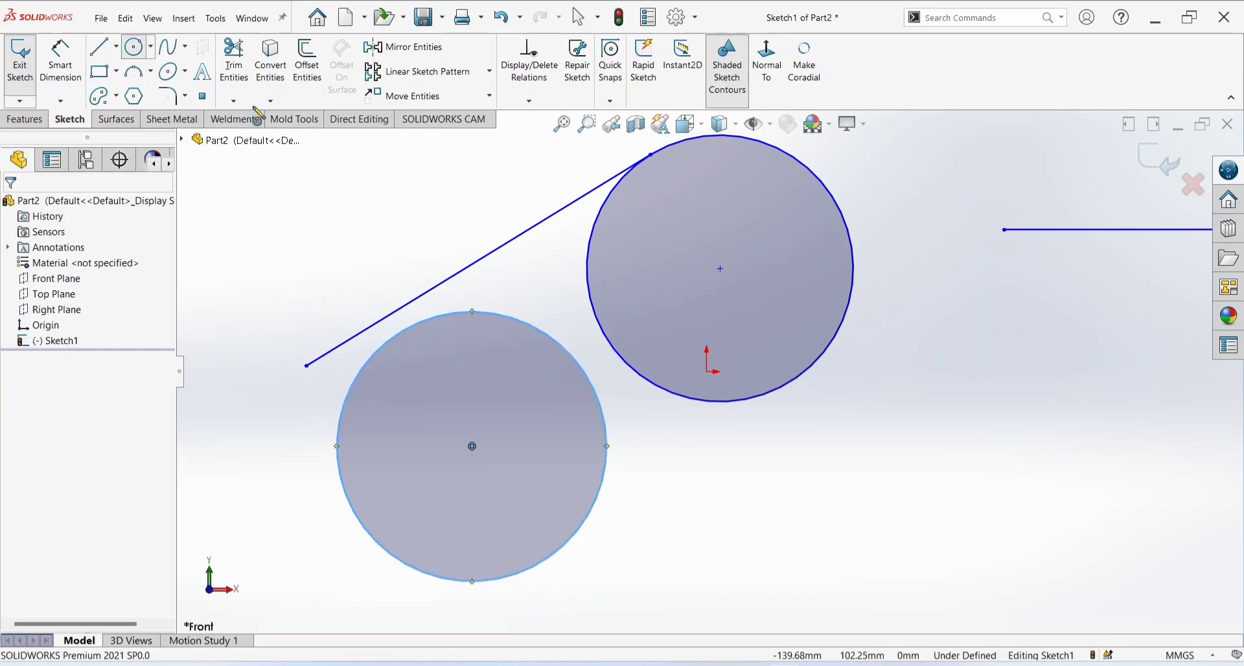
left_click(134, 51)
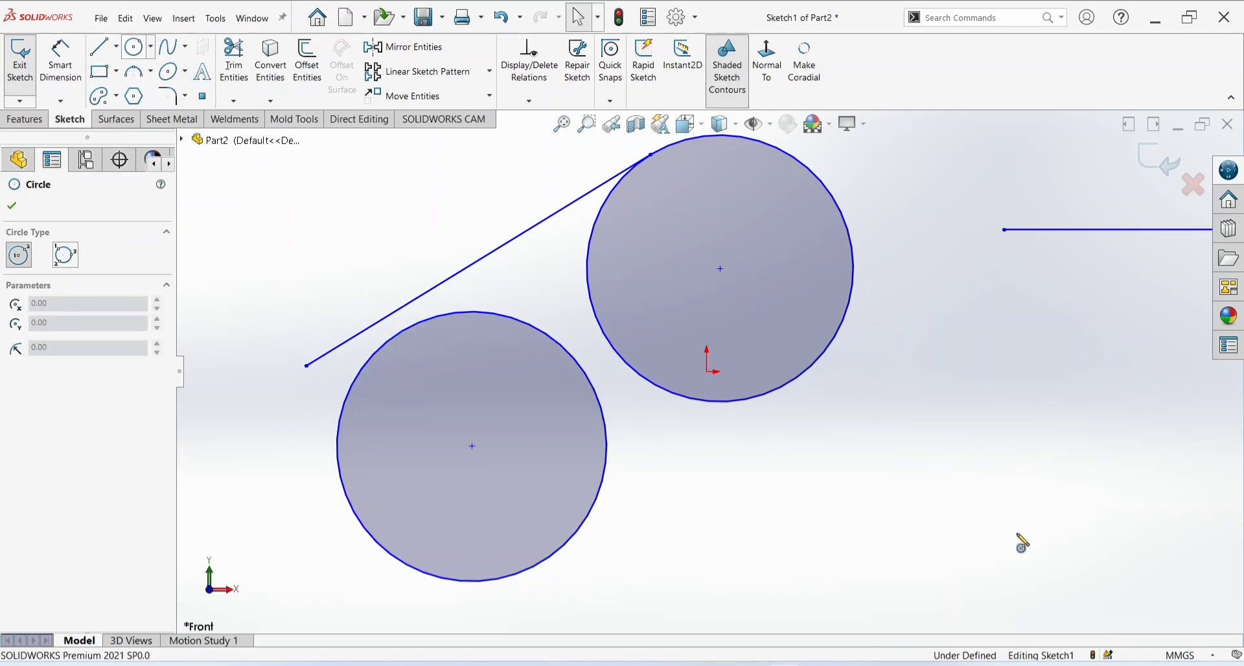
left_click(911, 452)
left_click(1024, 548)
key("Escape")
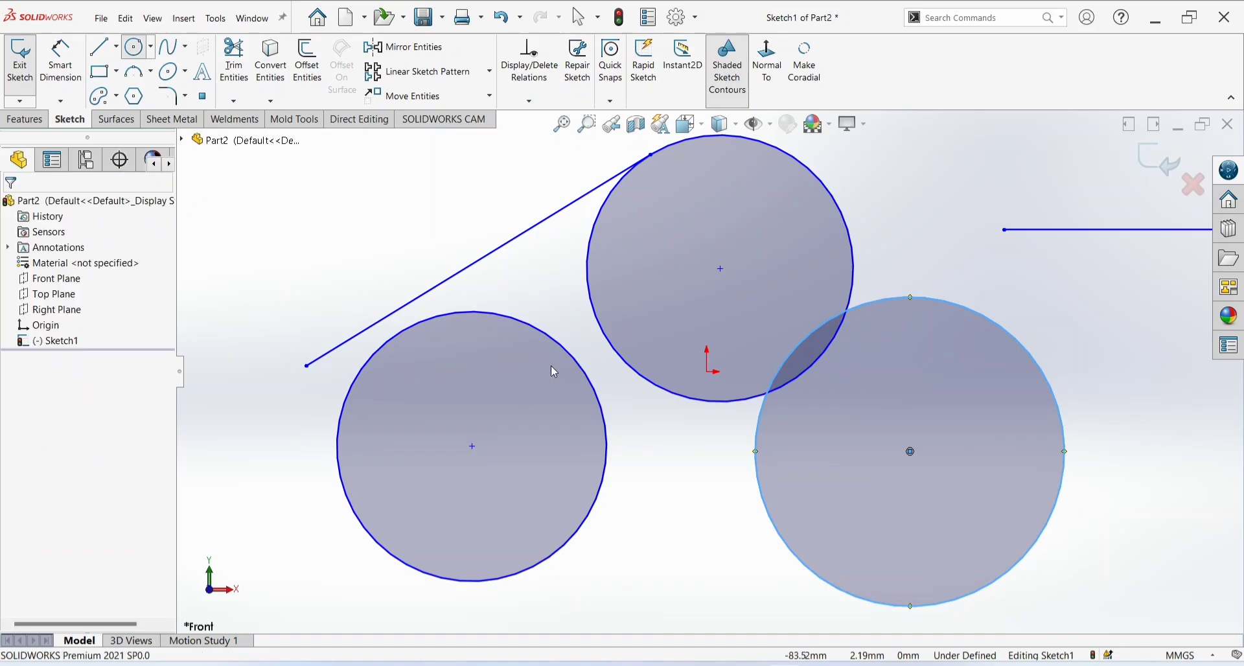
- Add a Concentric relation between the circle below the slanted line and the larger circle
left_click(583, 371)
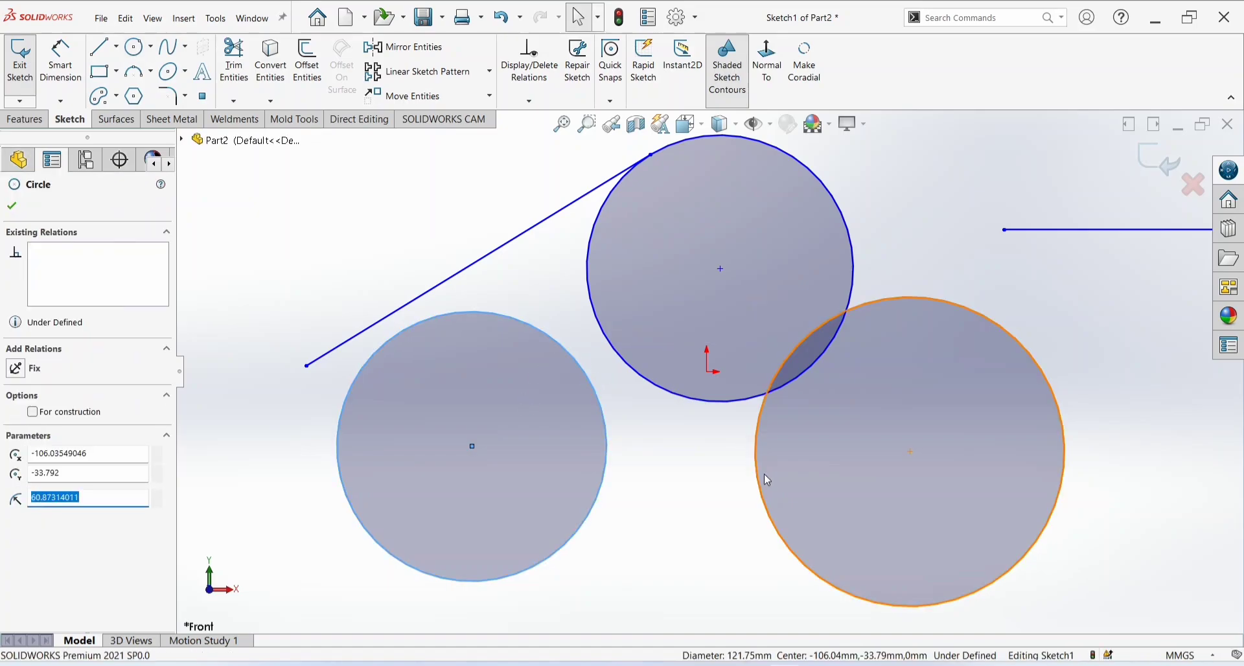
left_click(758, 475, "ctrl")
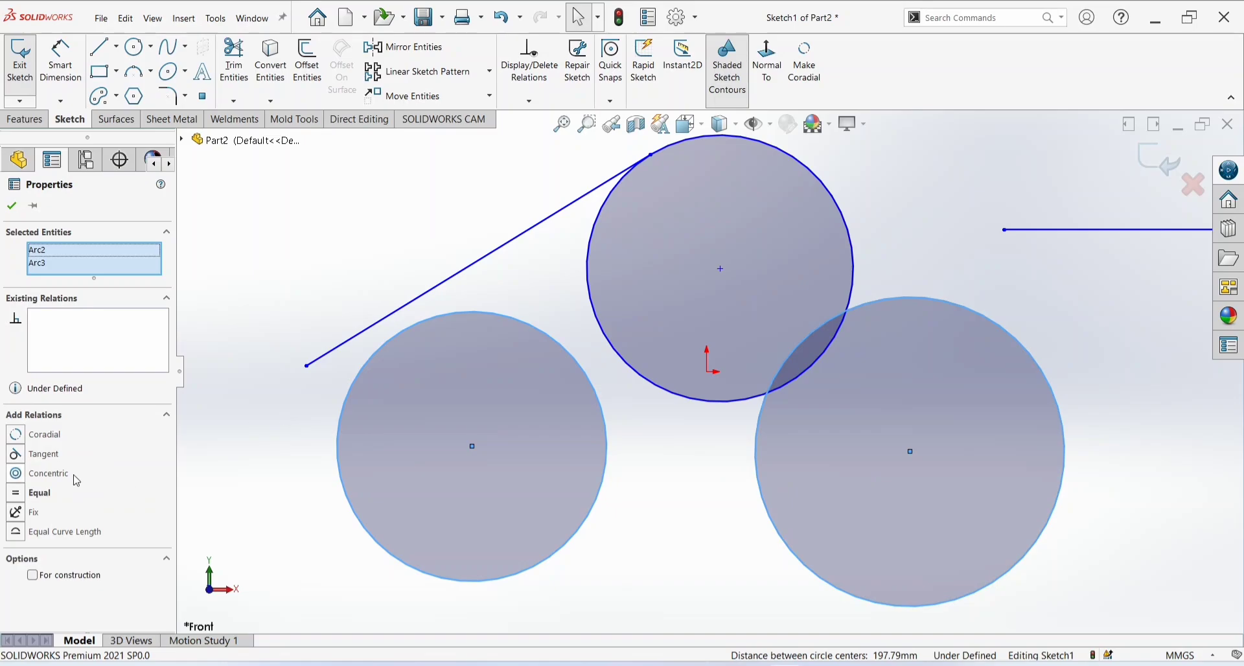
left_click(46, 473)
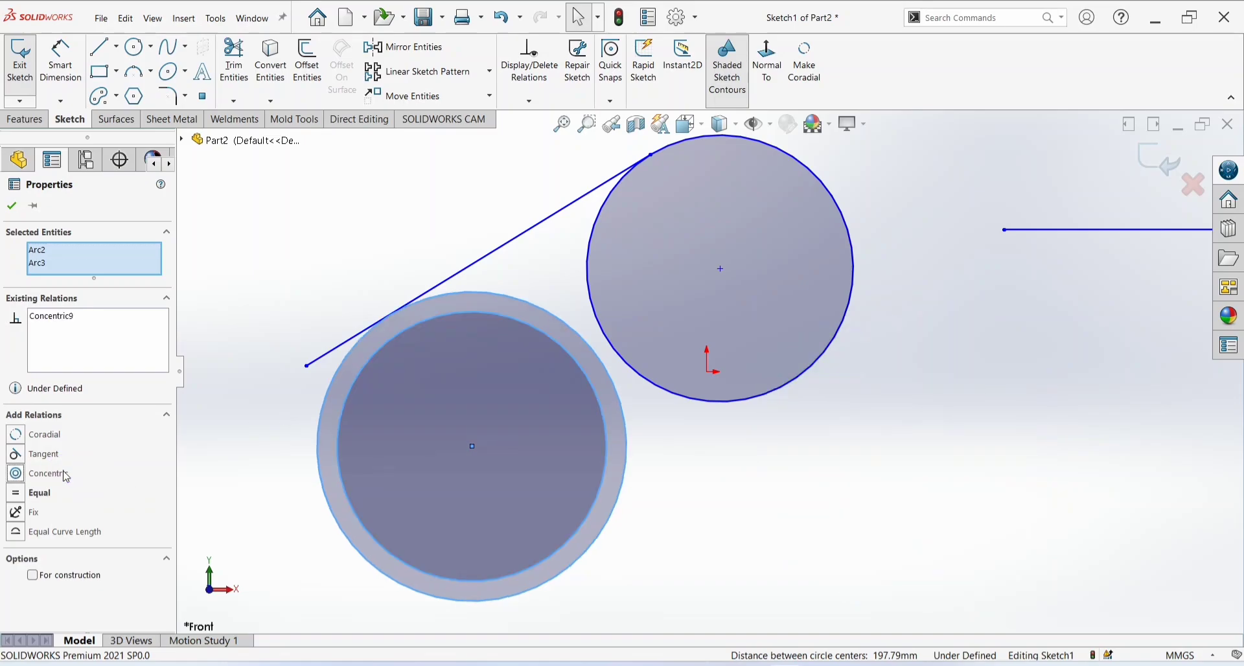
left_click(6, 211)
- Draw a centerpoint arc right of the upper circle, bulging to the right and ending just below the horizontal line's left endpoint
left_click(149, 70)
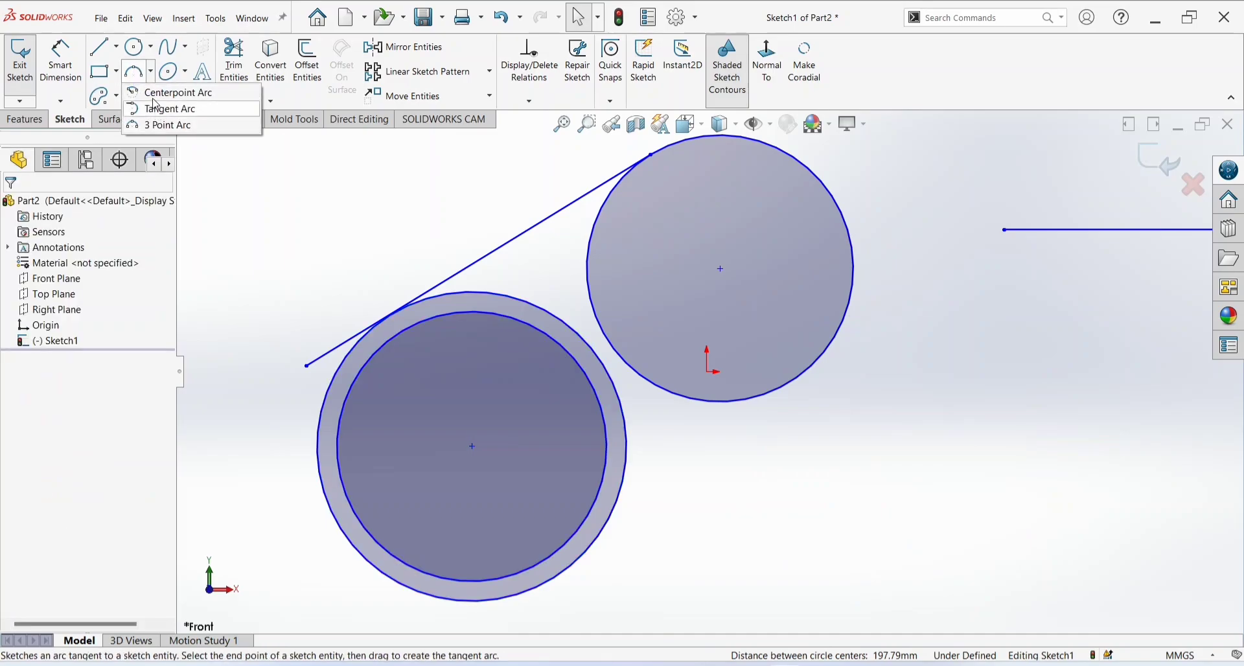
left_click(165, 93)
left_click(956, 355)
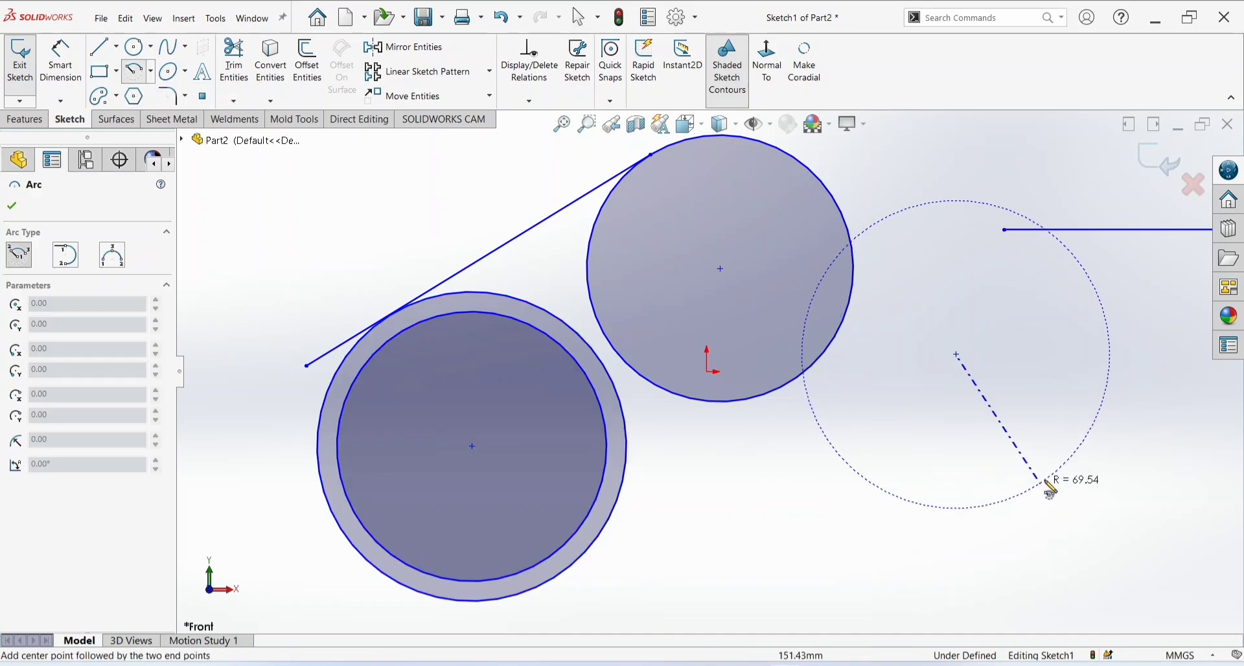
left_click(1040, 431)
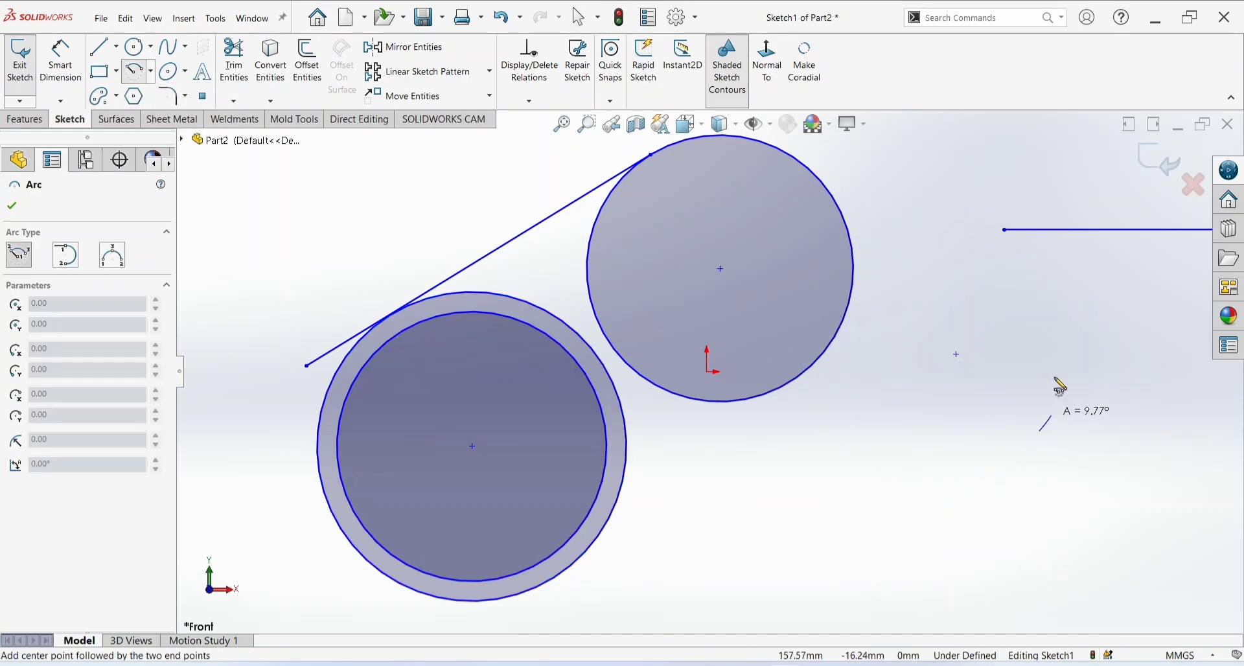
left_click(993, 303)
key("Escape")
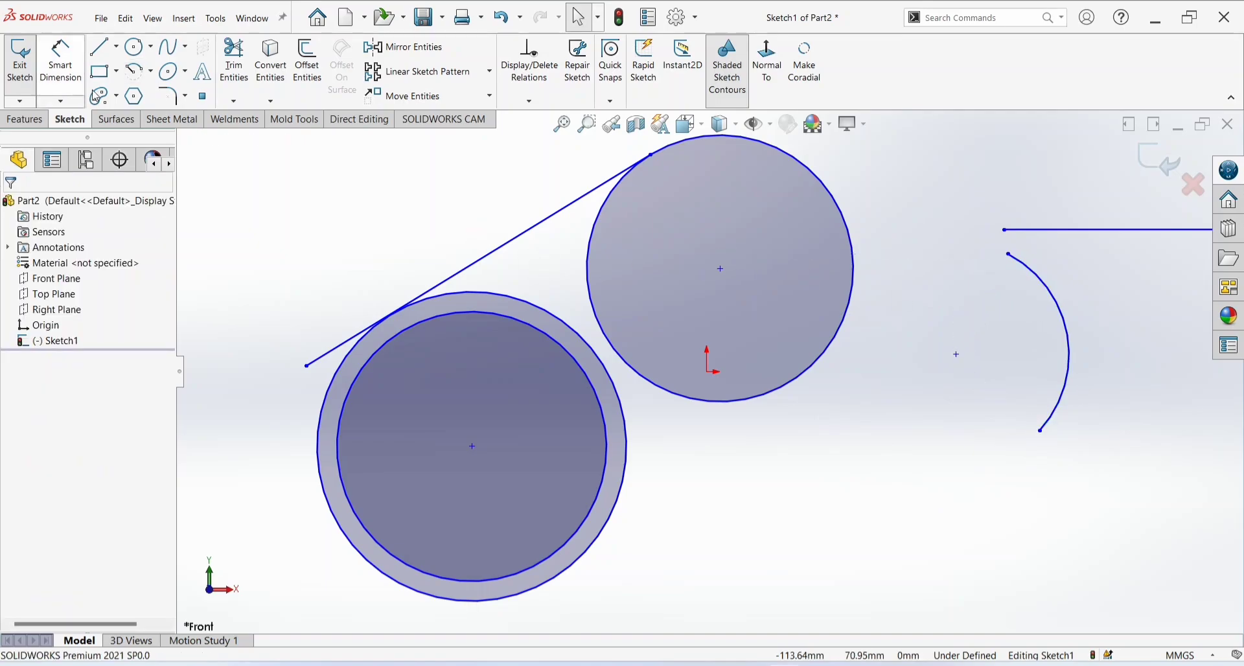
- Try to start a tangent arc in the empty area below the centerpoint arc
left_click(150, 71)
left_click(166, 109)
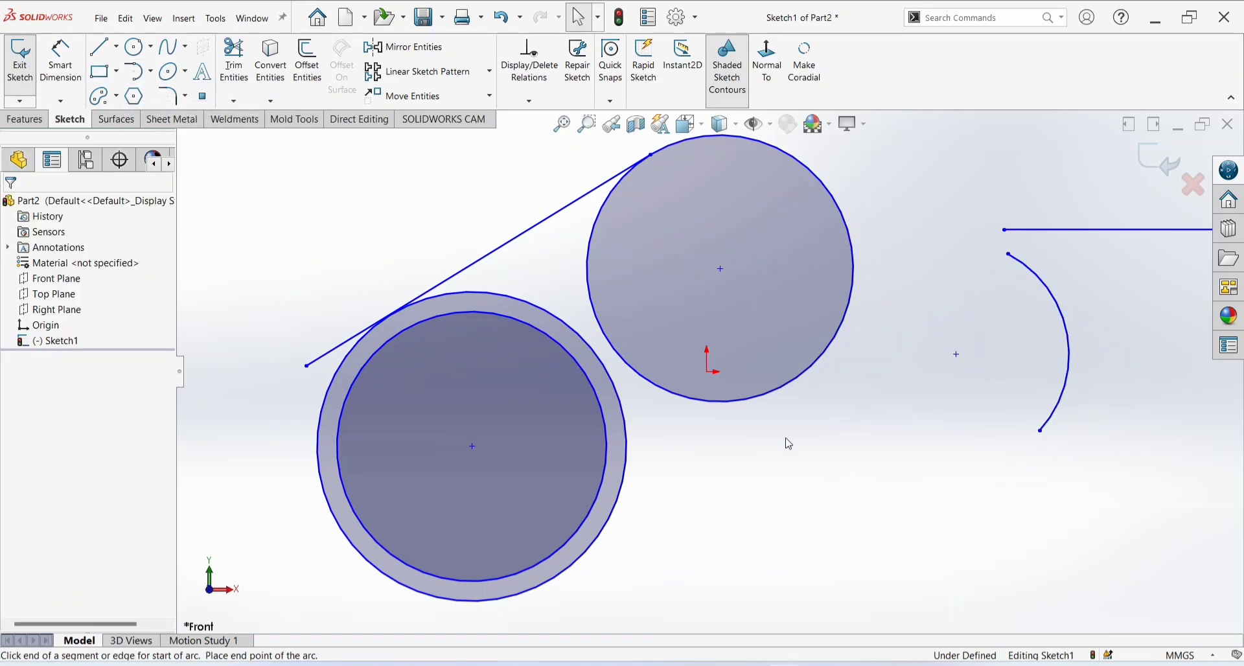
left_click(961, 542)
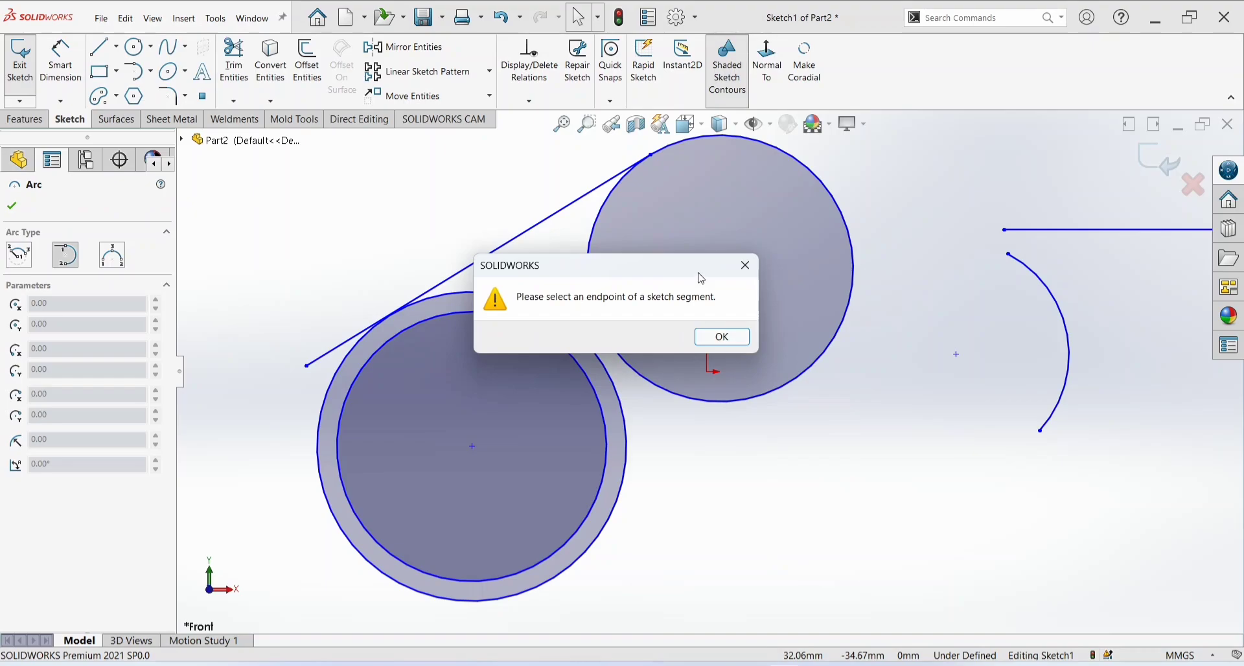
left_click(749, 272)
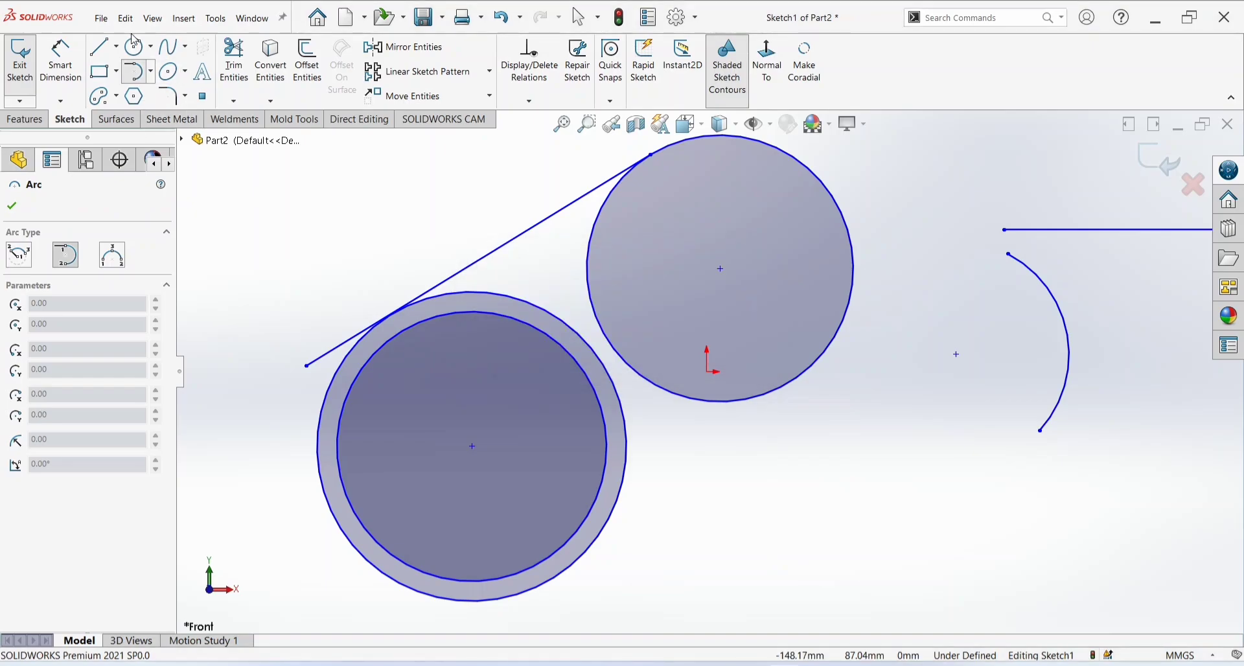
- Draw a centerpoint arc below and right of the upper circle, spanning from above its center counterclockwise to just below center height
left_click(150, 71)
left_click(169, 91)
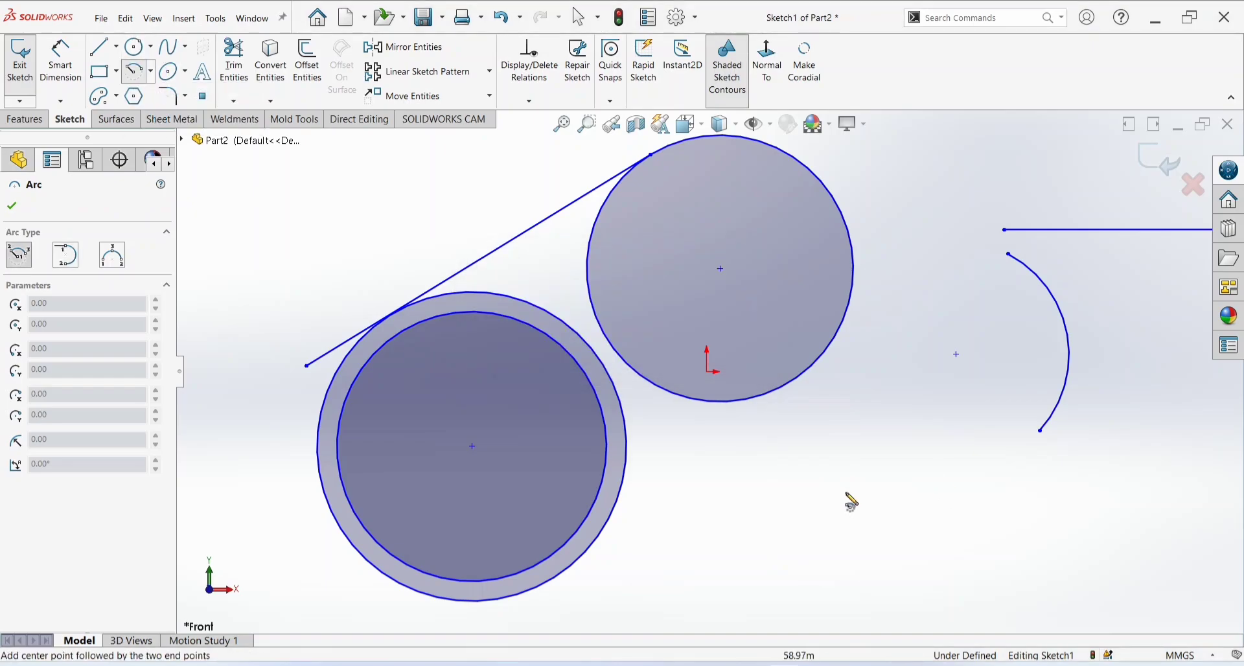
left_click(850, 549)
left_click(850, 419)
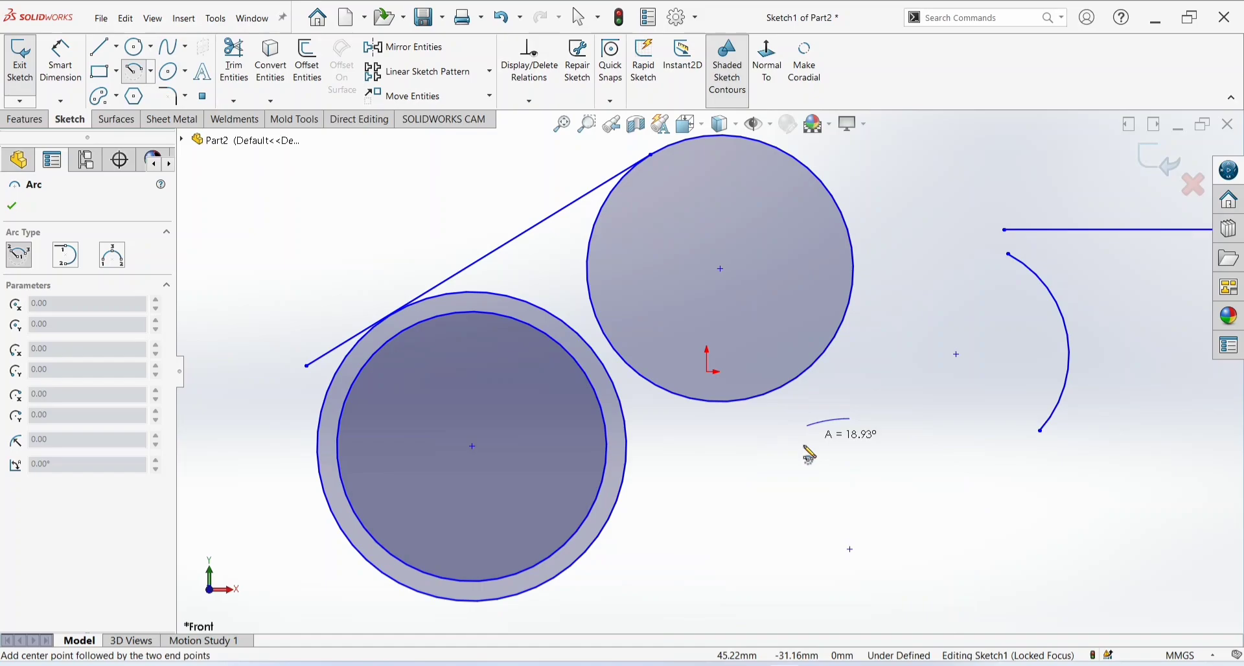
left_click(763, 562)
key("Escape")
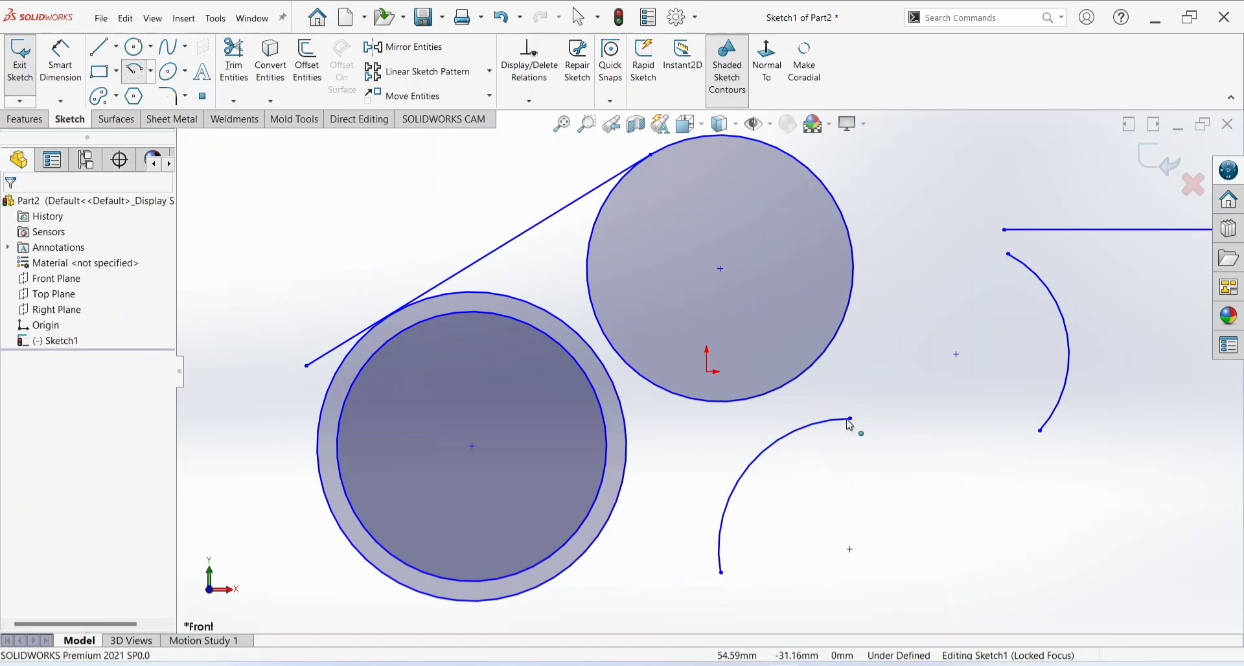
- Add a Coradial relation between the arc below the horizontal line and the new arc
left_click(1066, 401)
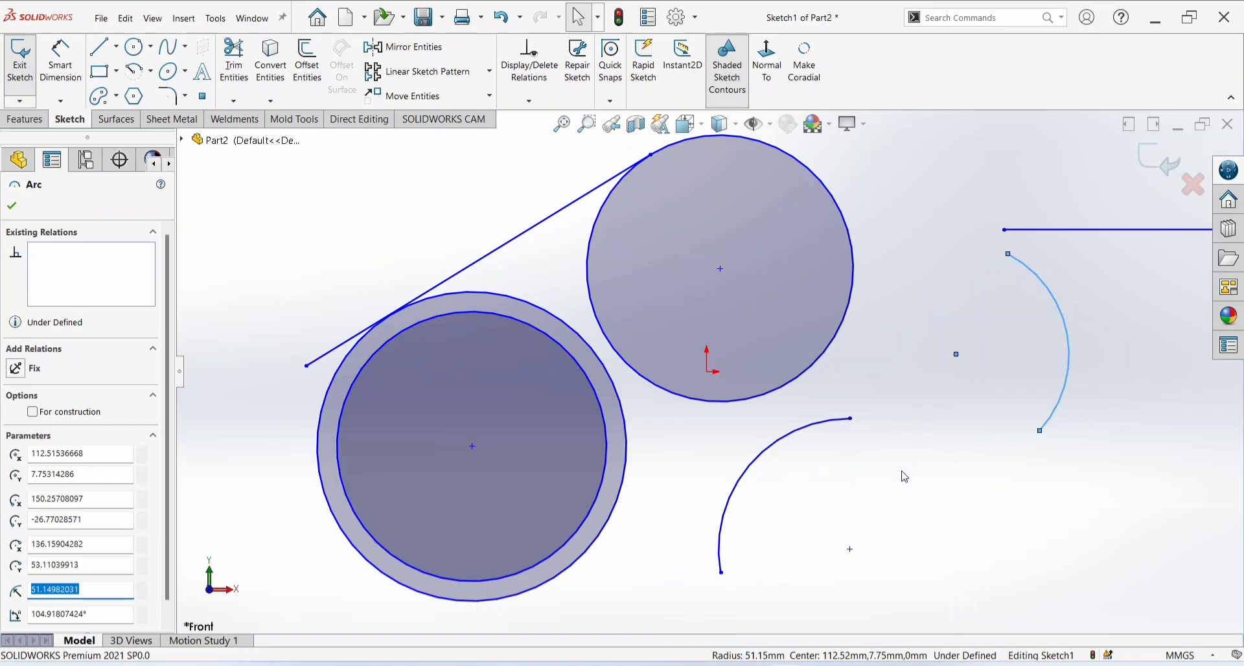
left_click(825, 429, "ctrl")
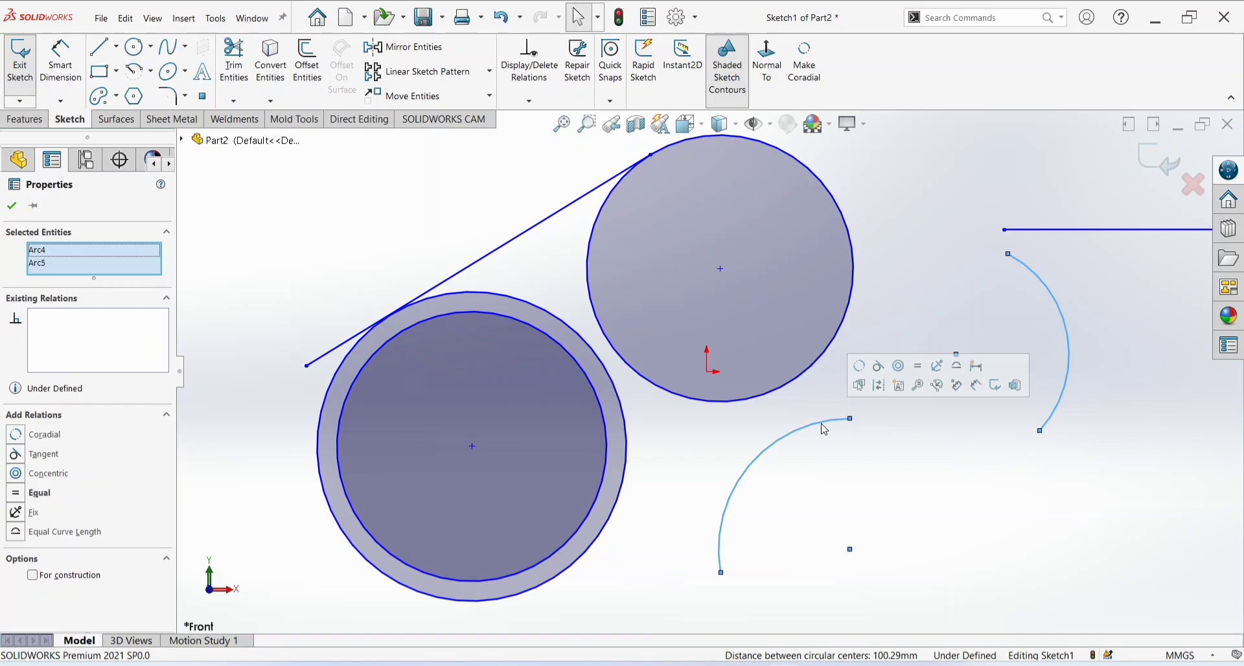
left_click(21, 434)
key("Escape")
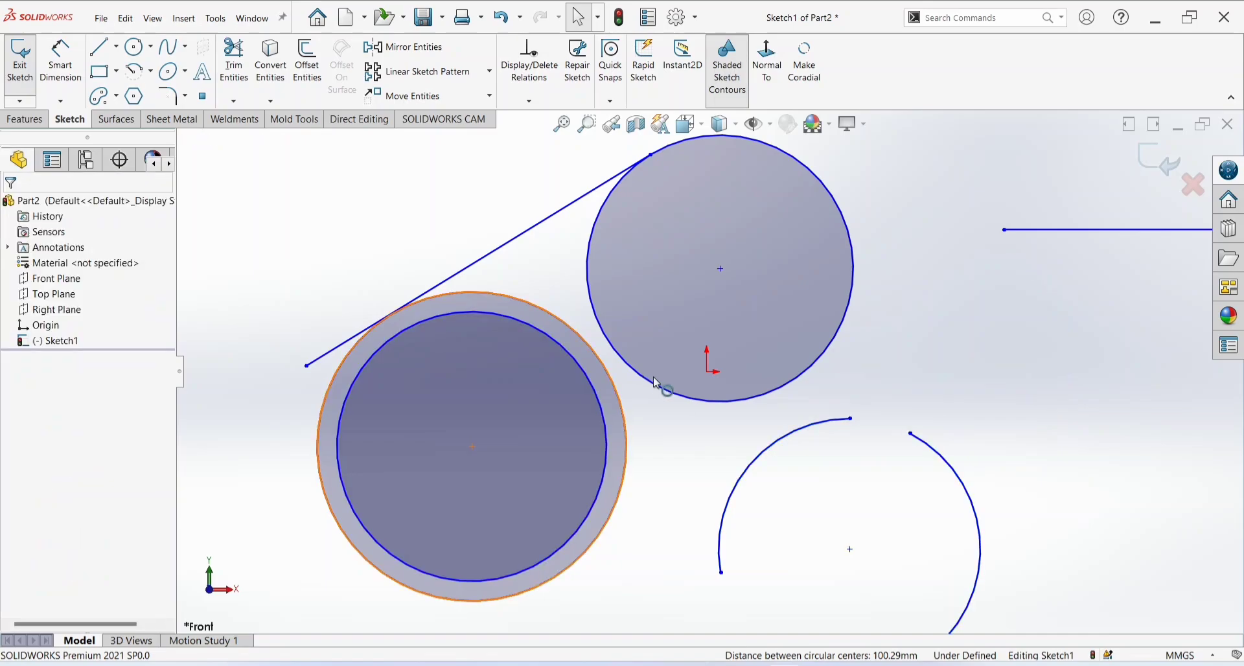
- Extend the two coradial arcs with Extend Entities until they meet at both gaps and close into a full circle
left_click(234, 101)
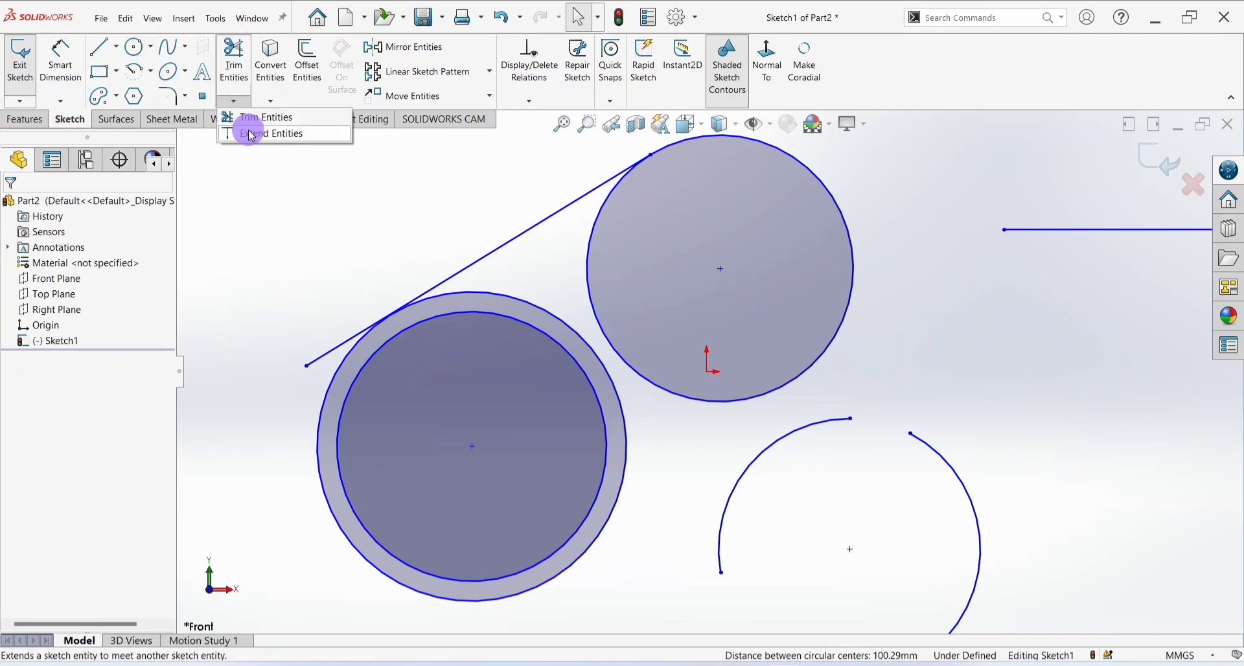
left_click(259, 119)
left_click(841, 420)
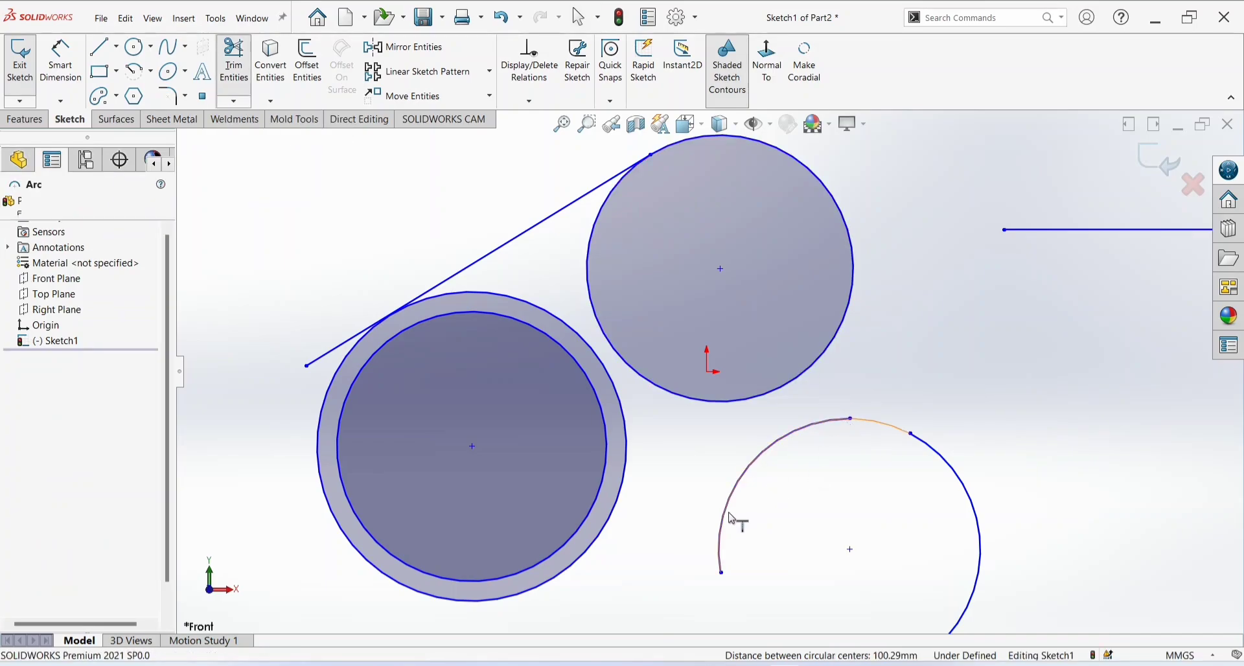
scroll(821, 504, "down", 2)
scroll(816, 506, "up", 2)
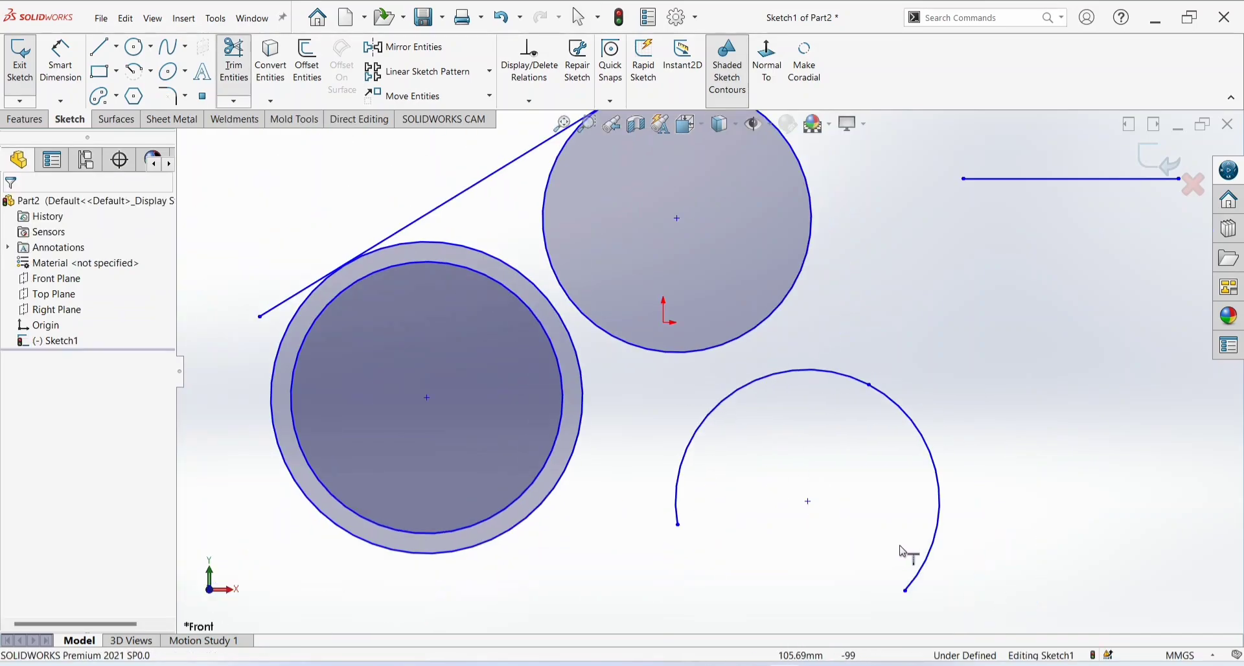
left_click(928, 569)
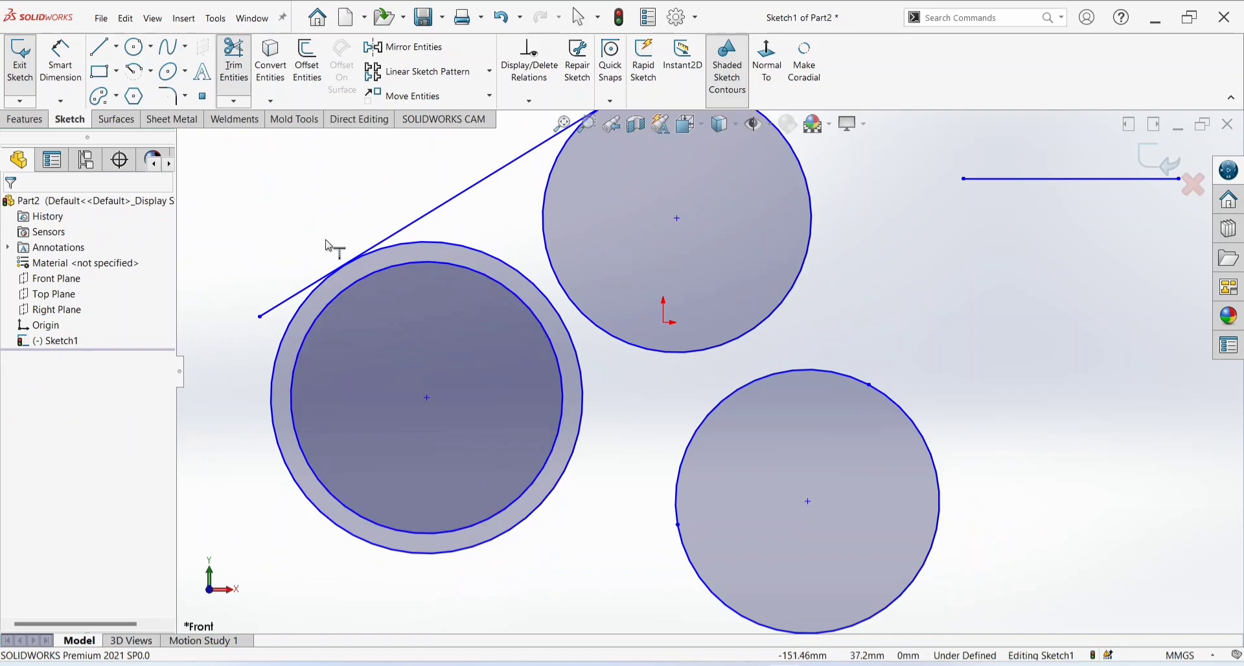
scroll(744, 275, "up", 2)
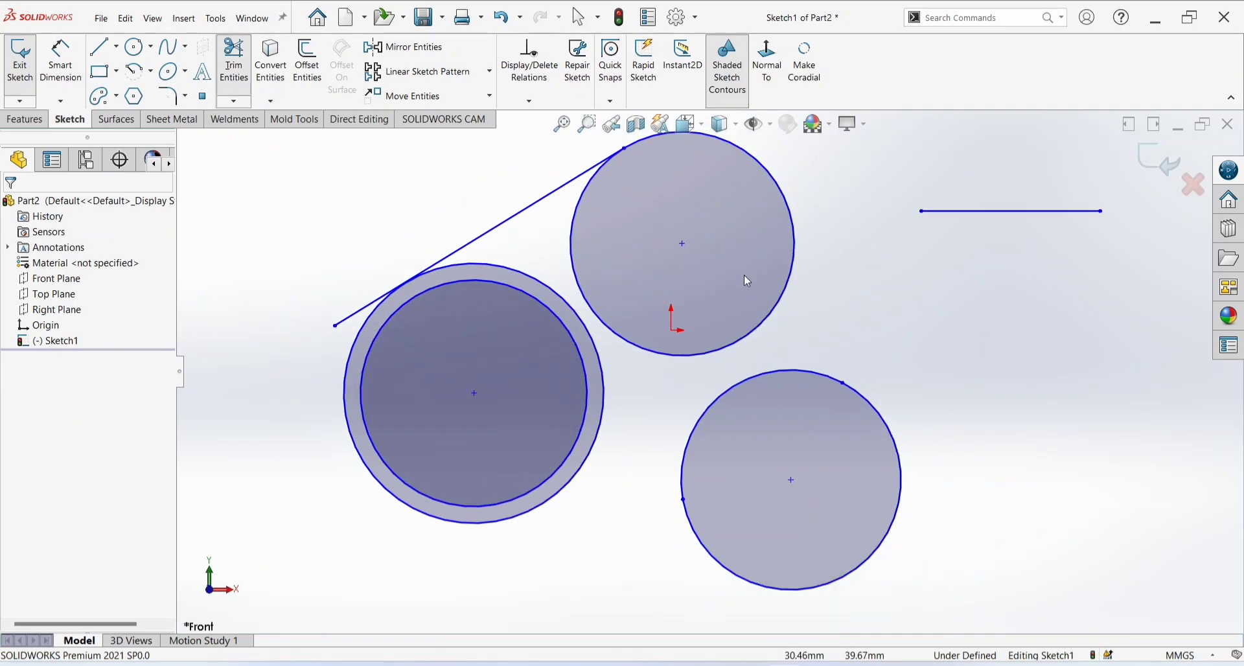
key("Escape")
- Delete all lines, circles and arcs from the sketch
scroll(744, 304, "up", 1)
scroll(713, 382, "up", 2)
scroll(828, 311, "down", 2)
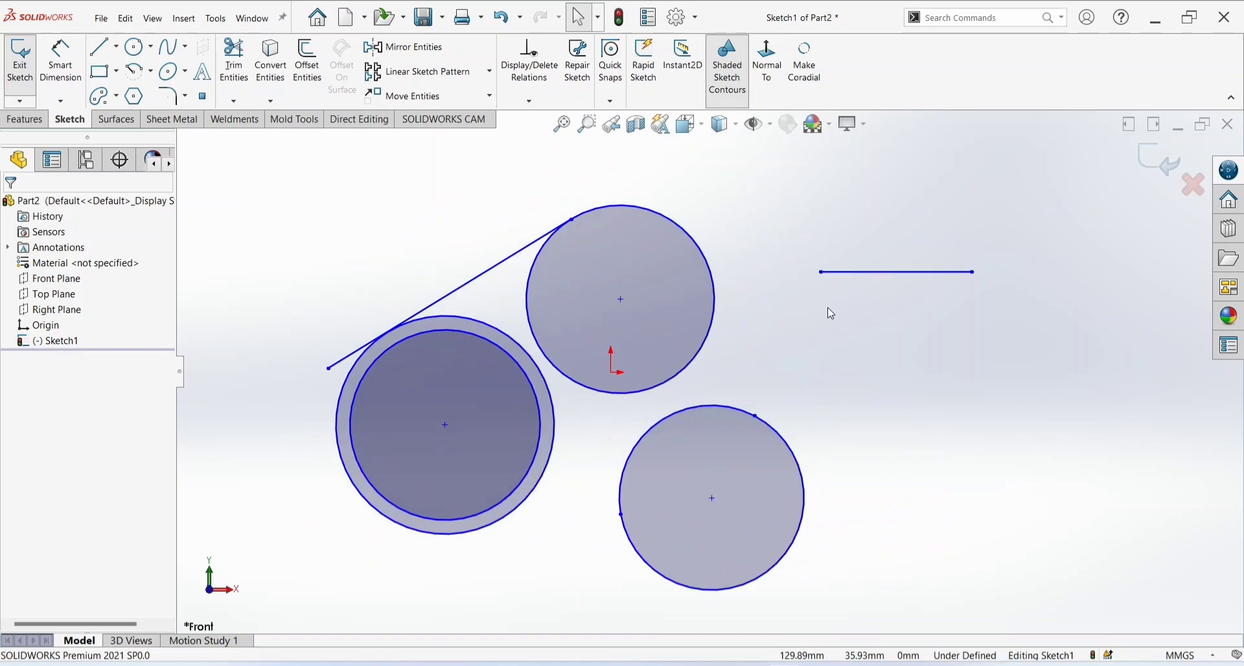
scroll(771, 369, "up", 3)
key("ctrl+a")
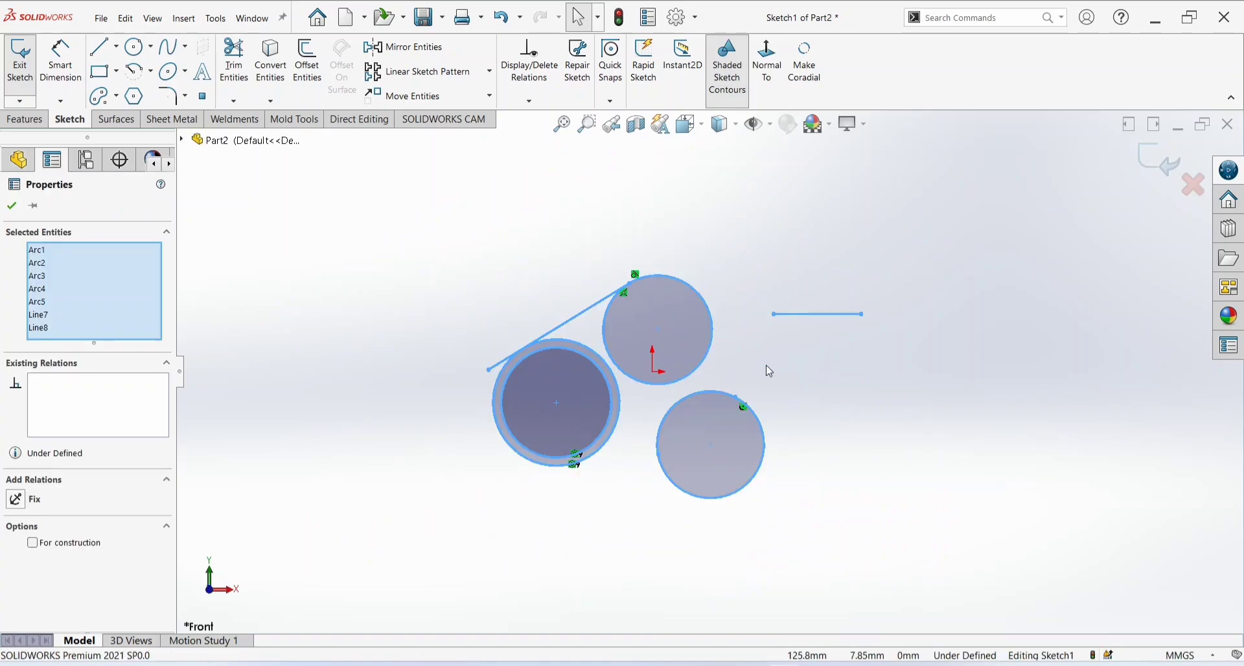
key("Delete")
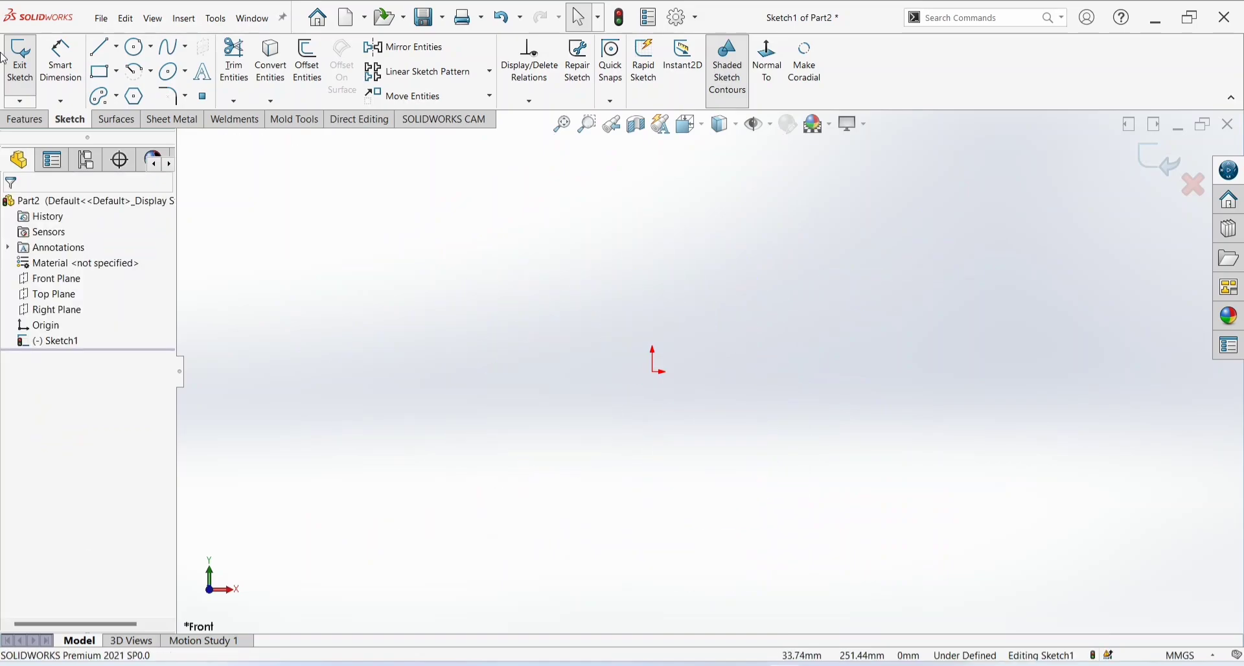
- Draw a nearly vertical centerline about 260 mm long to the left of the origin
left_click(116, 51)
left_click(131, 84)
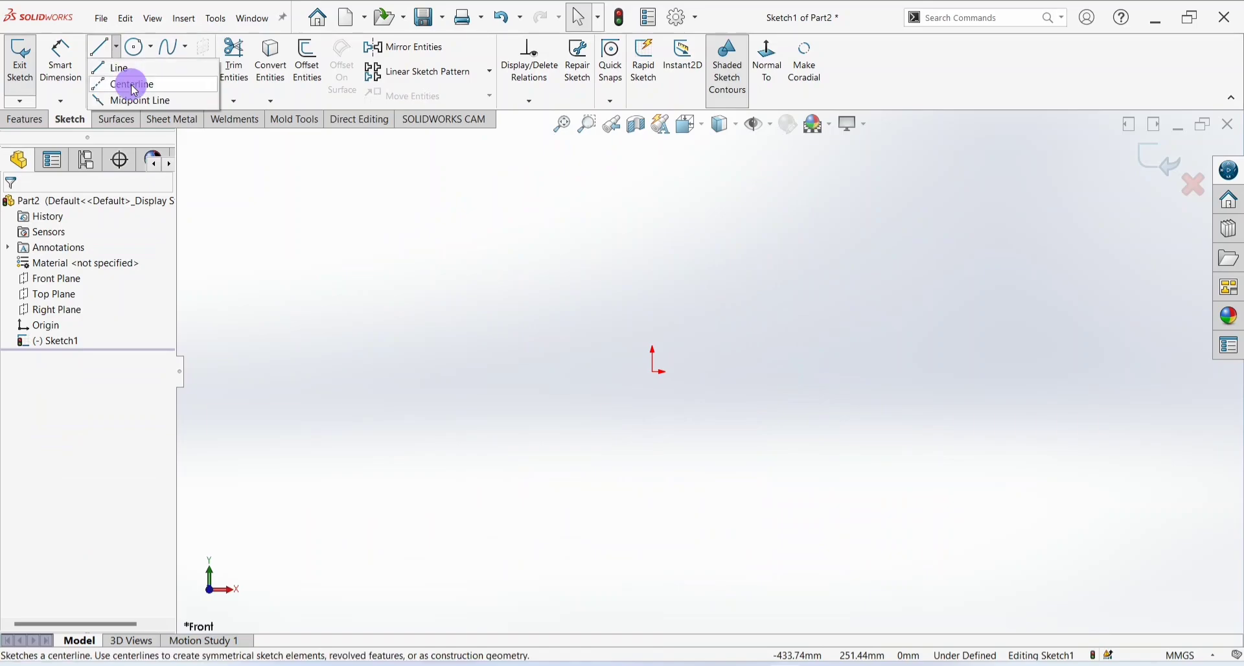
left_click(503, 285)
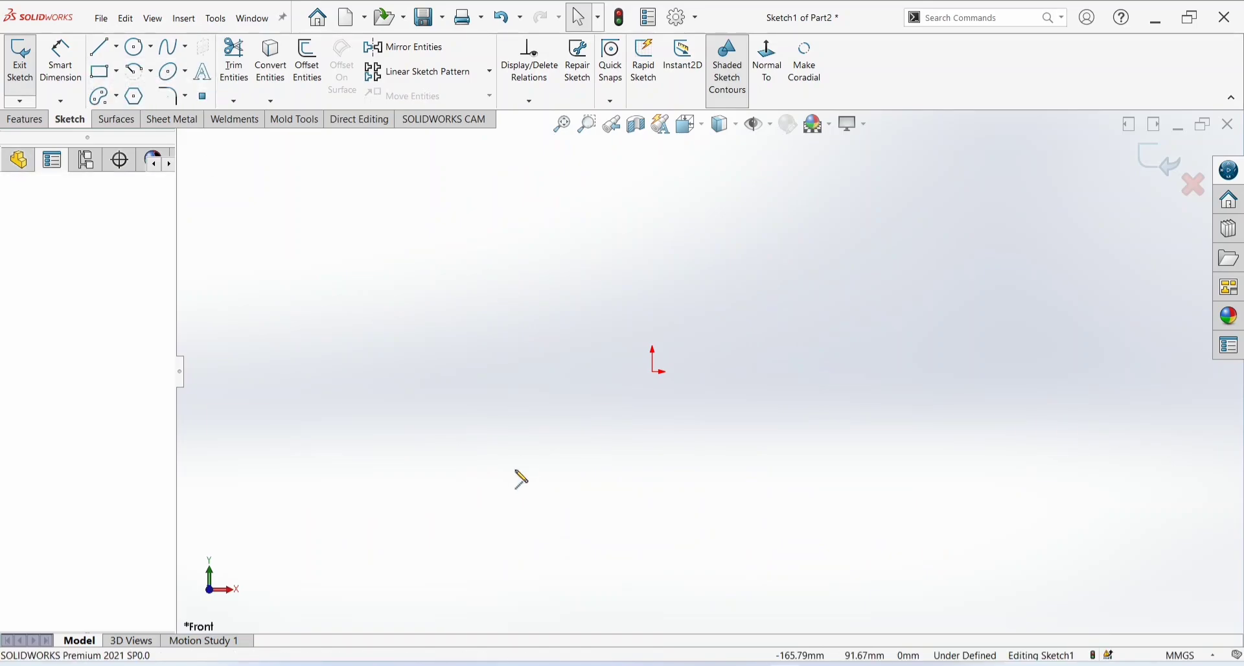
left_click(509, 520)
right_click(512, 445)
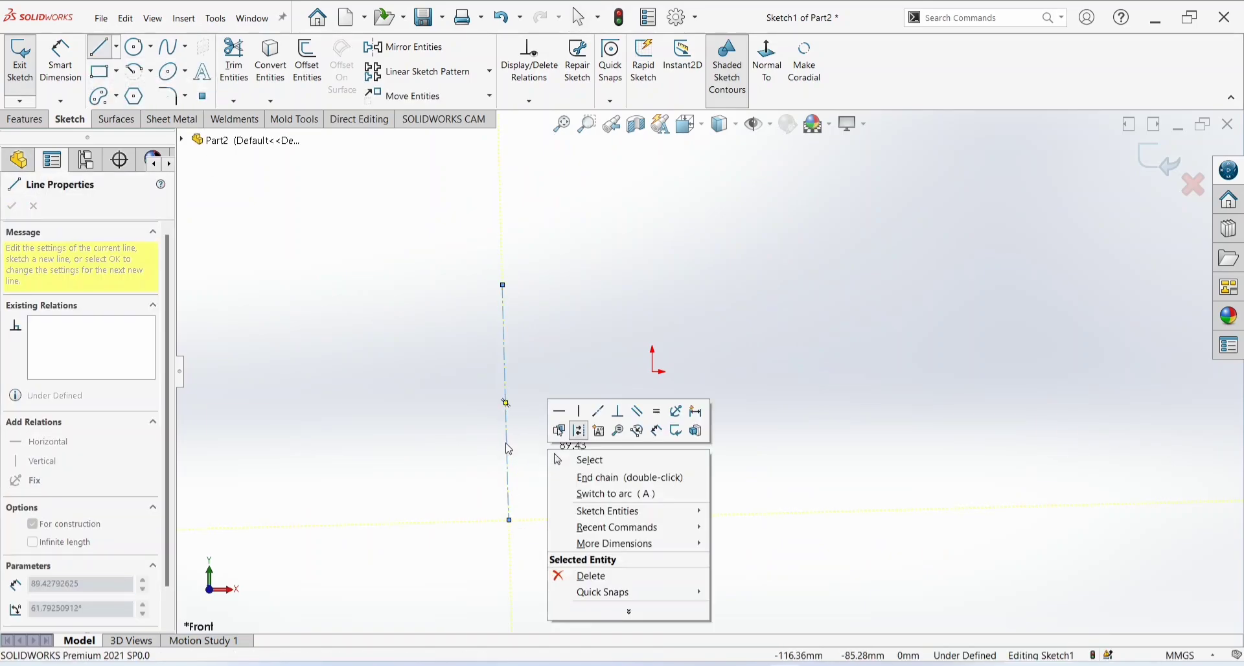
key("Escape")
key("Escape")
key("Escape")
- Add a Vertical relation to the centerline
left_click(508, 440)
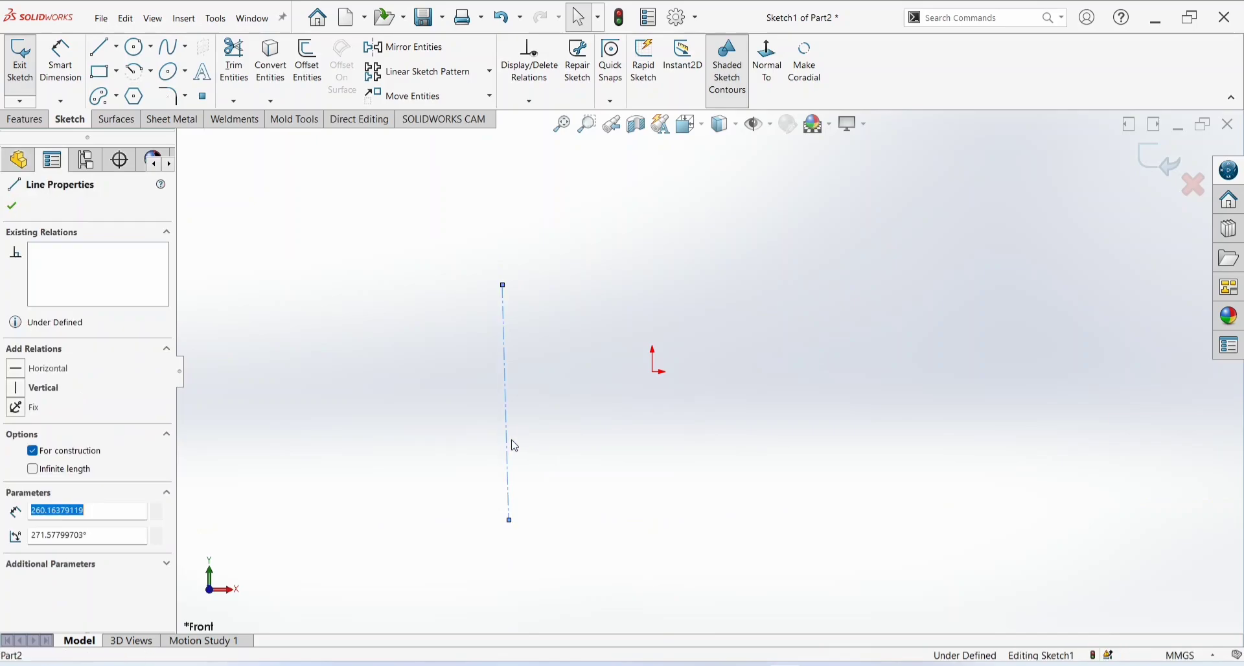
right_click(509, 445)
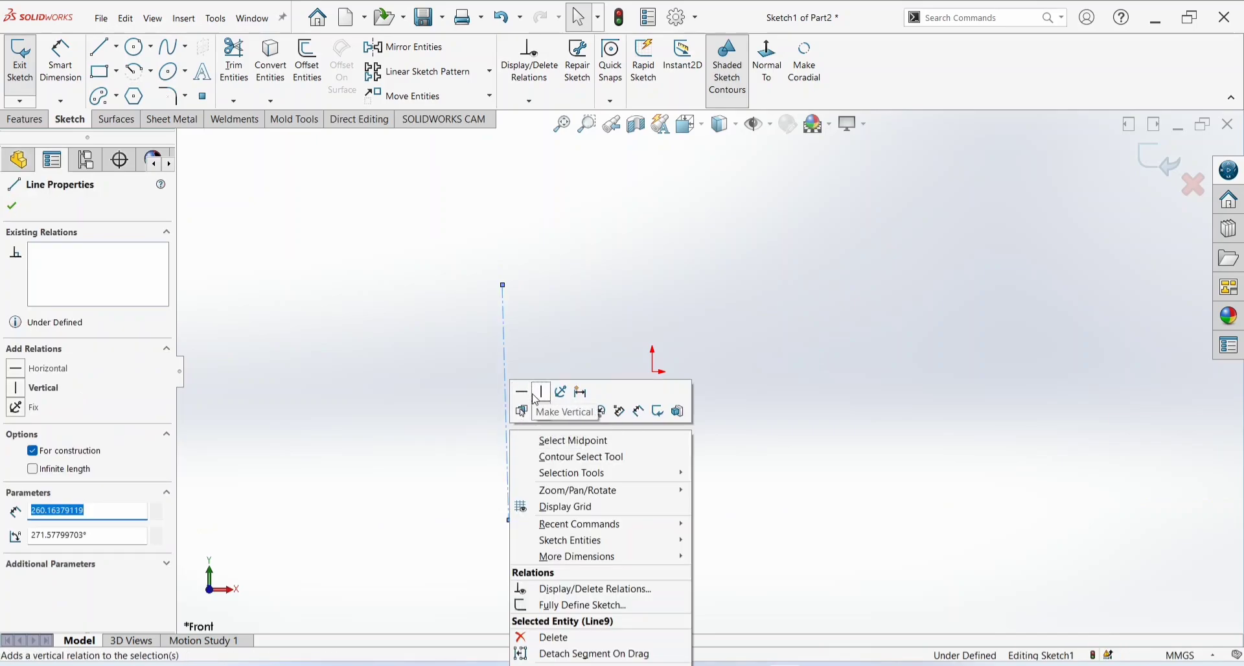
left_click(536, 394)
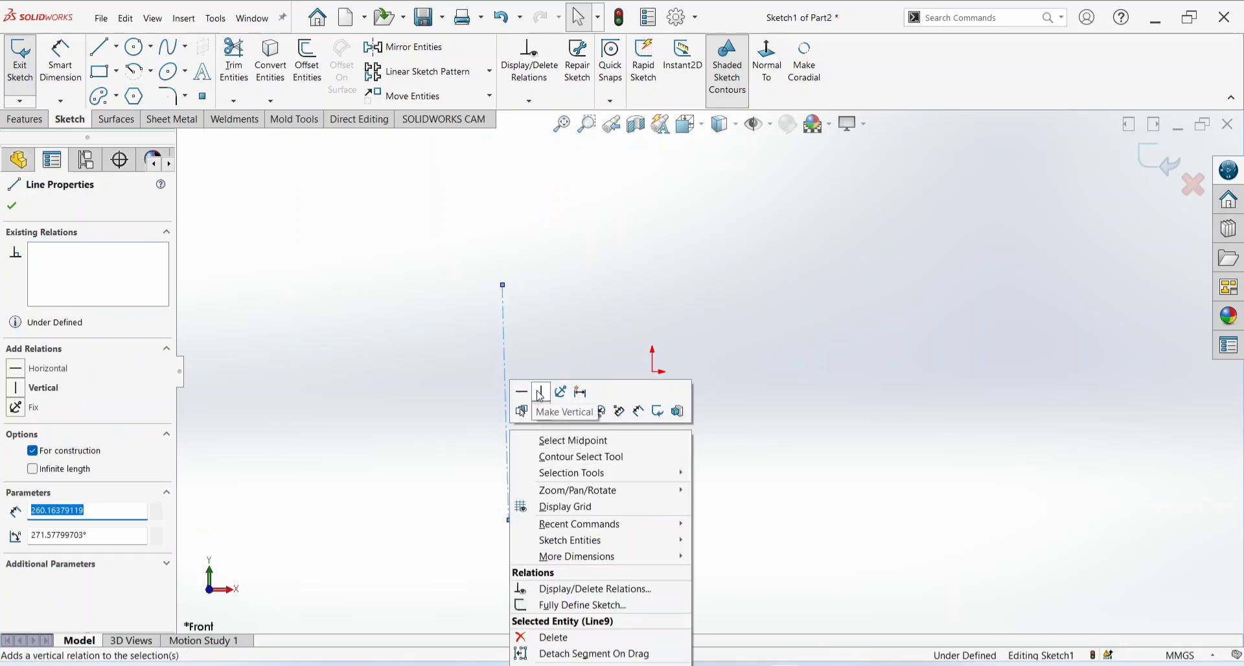
- Draw a vertical line about 333 mm long left of the centerline and another vertical line right of the origin
left_click(106, 50)
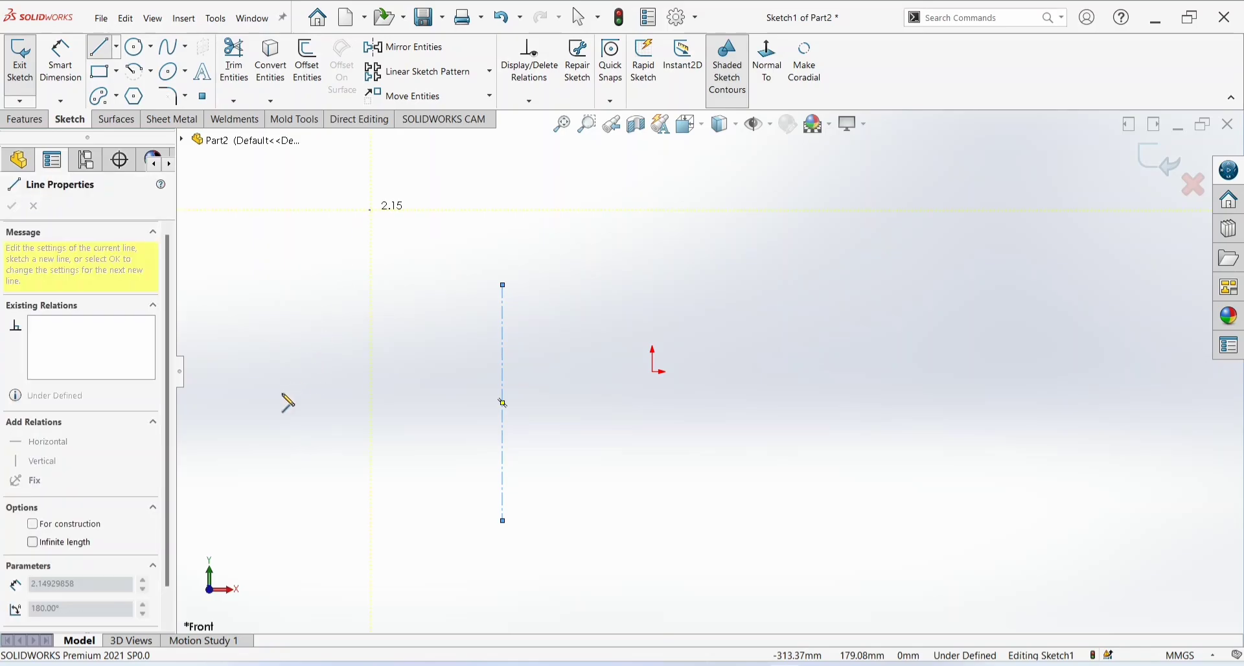
left_click(372, 511)
left_click(105, 57)
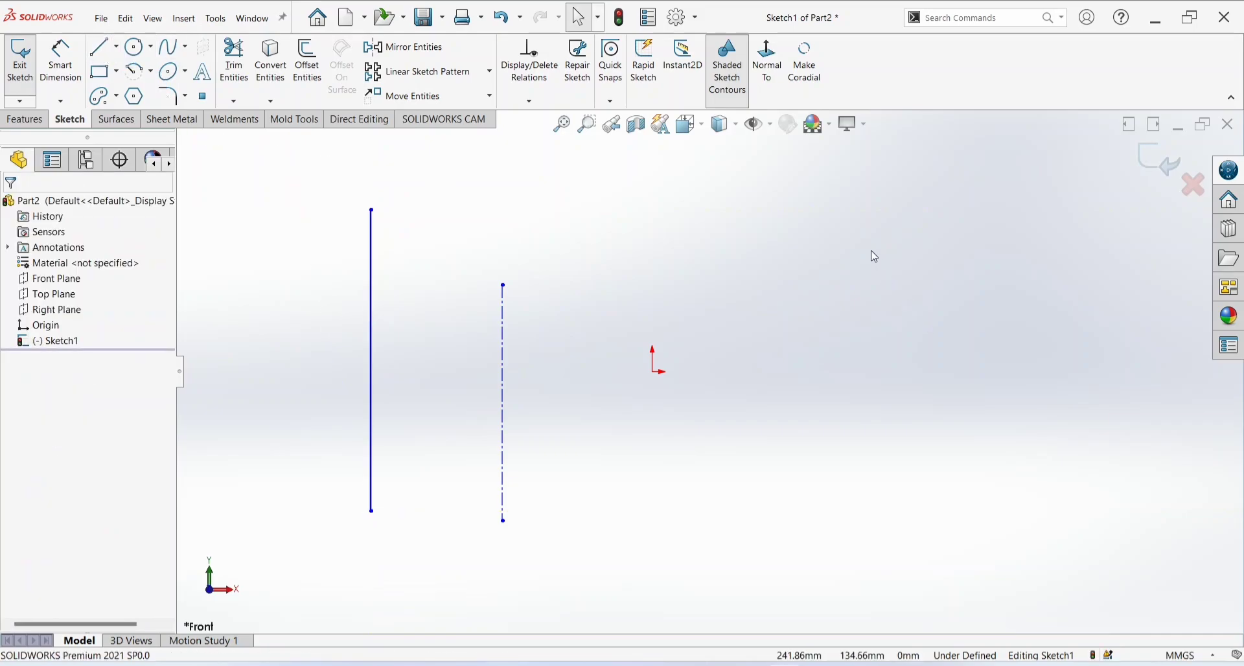
key("l")
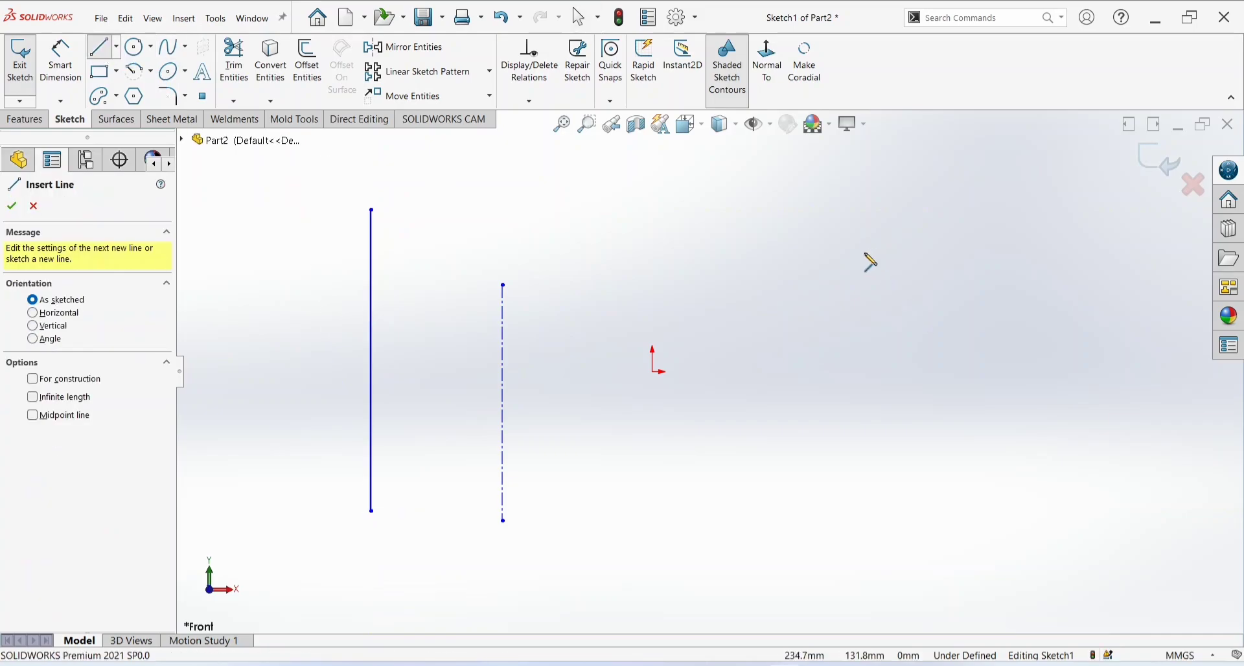
left_click(865, 253)
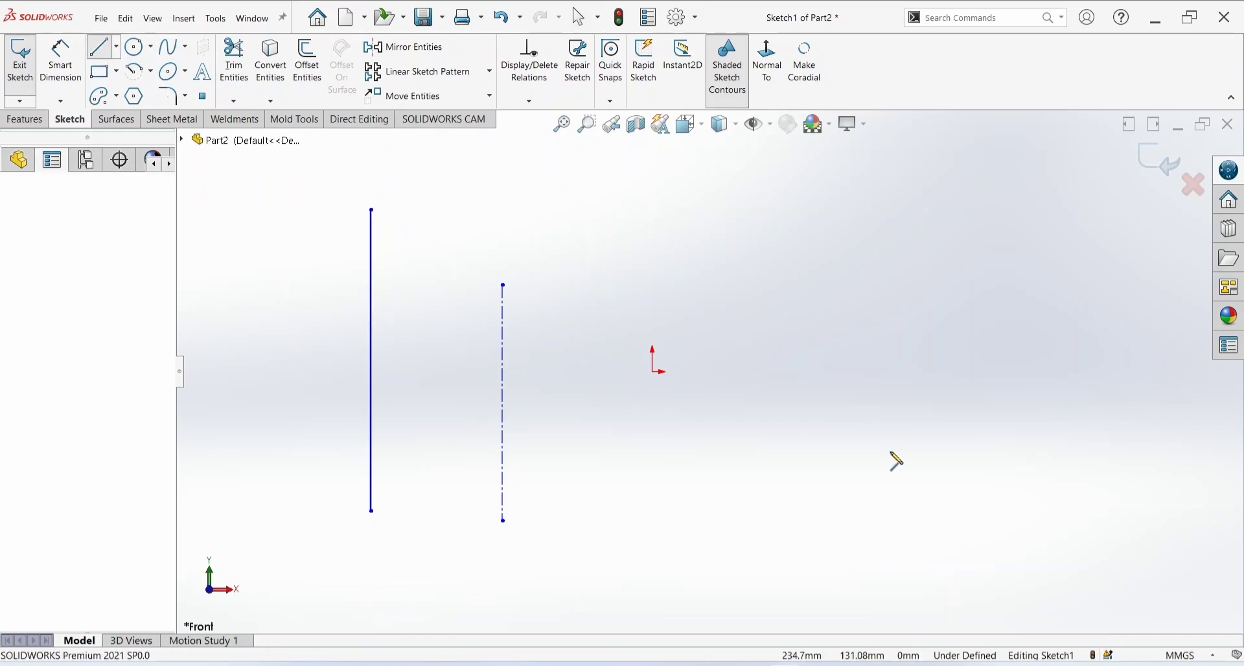
left_click(865, 520)
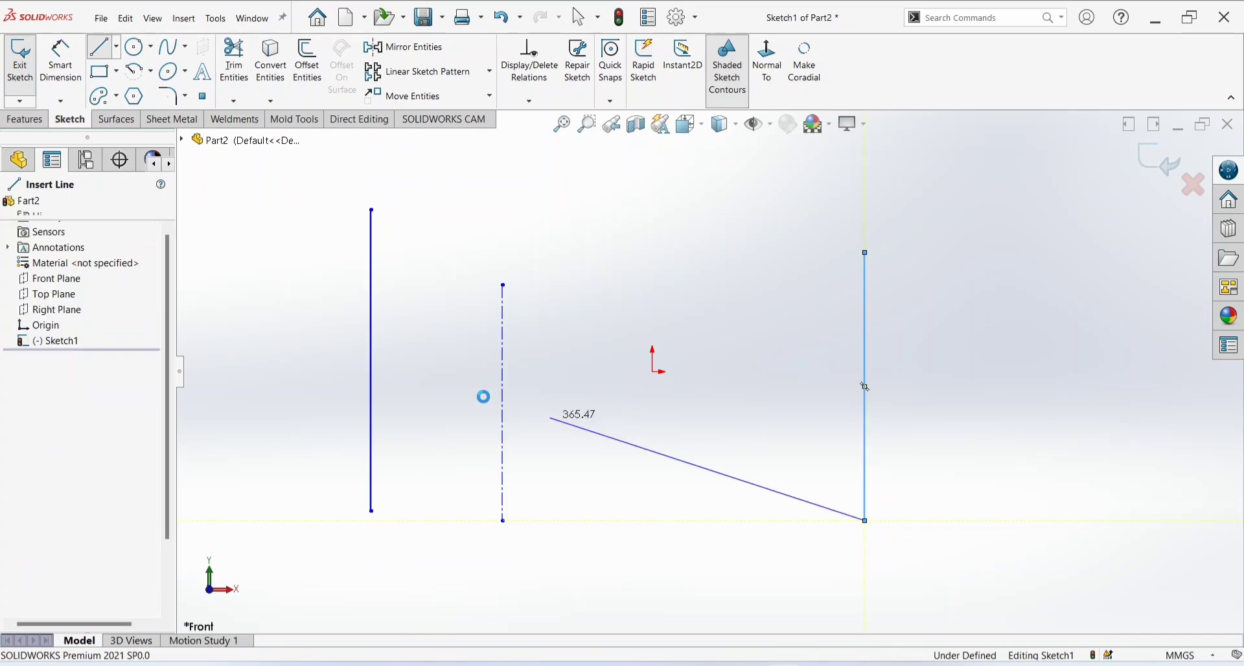
key("Escape")
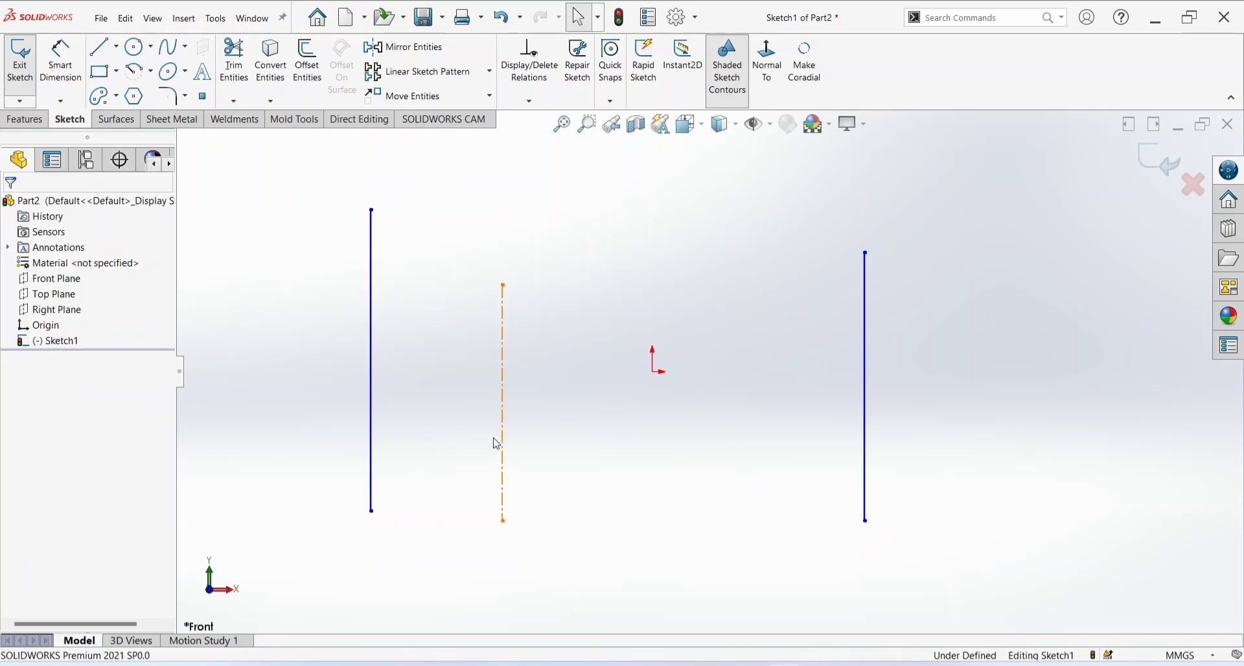
- Add a Symmetric relation between the two solid vertical lines about the centerline
left_click(371, 433)
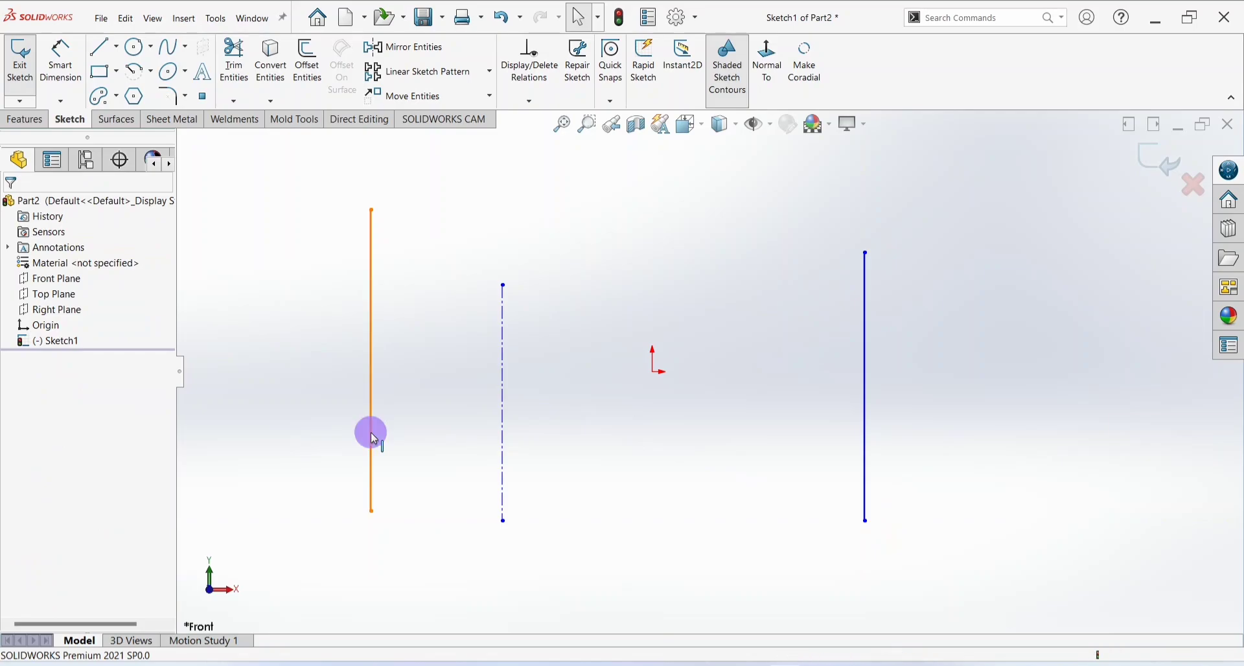
left_click(507, 435, "ctrl")
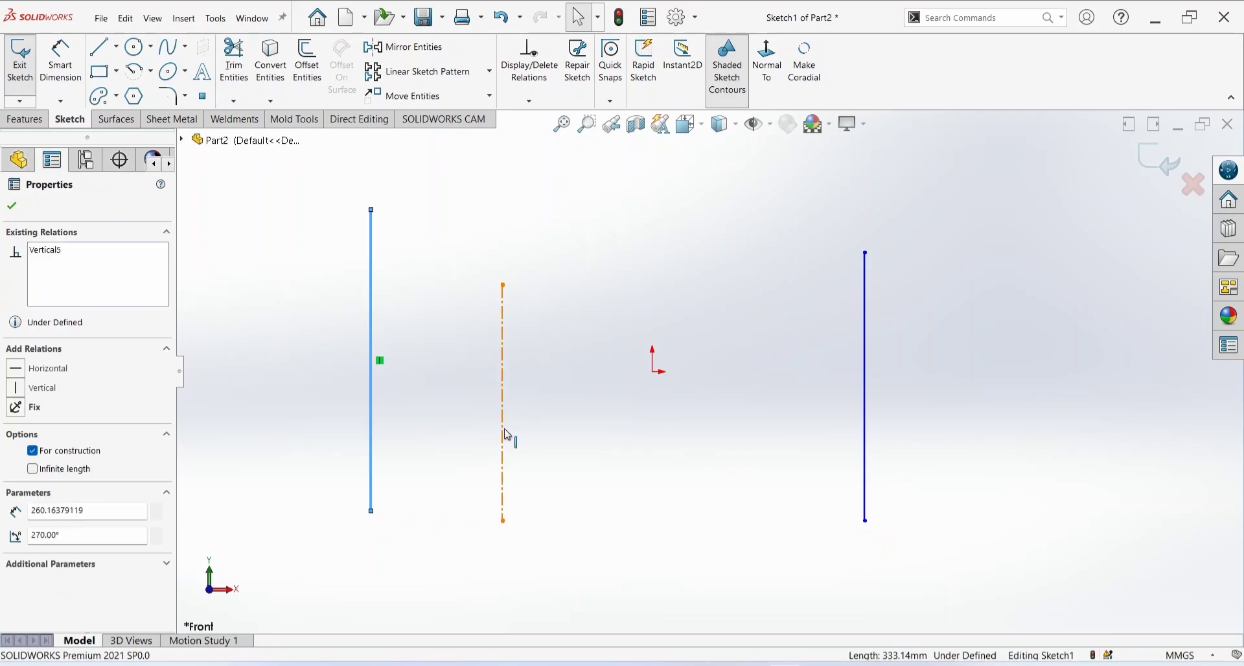
left_click(868, 465, "ctrl")
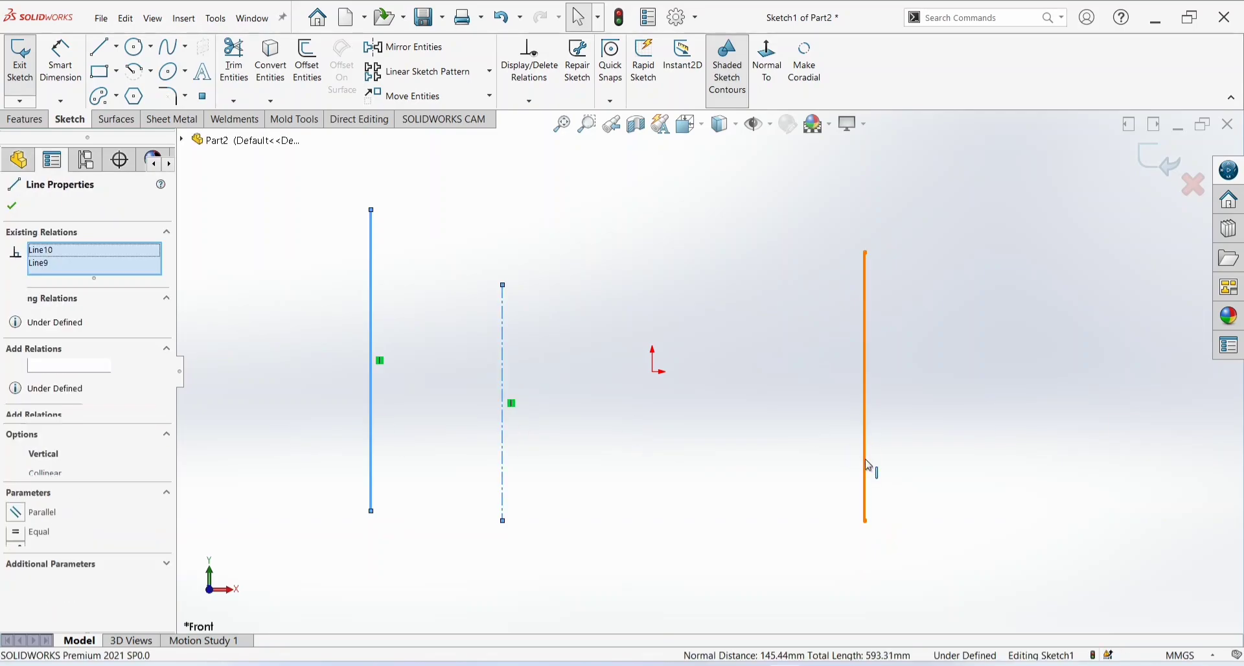
left_click(24, 554)
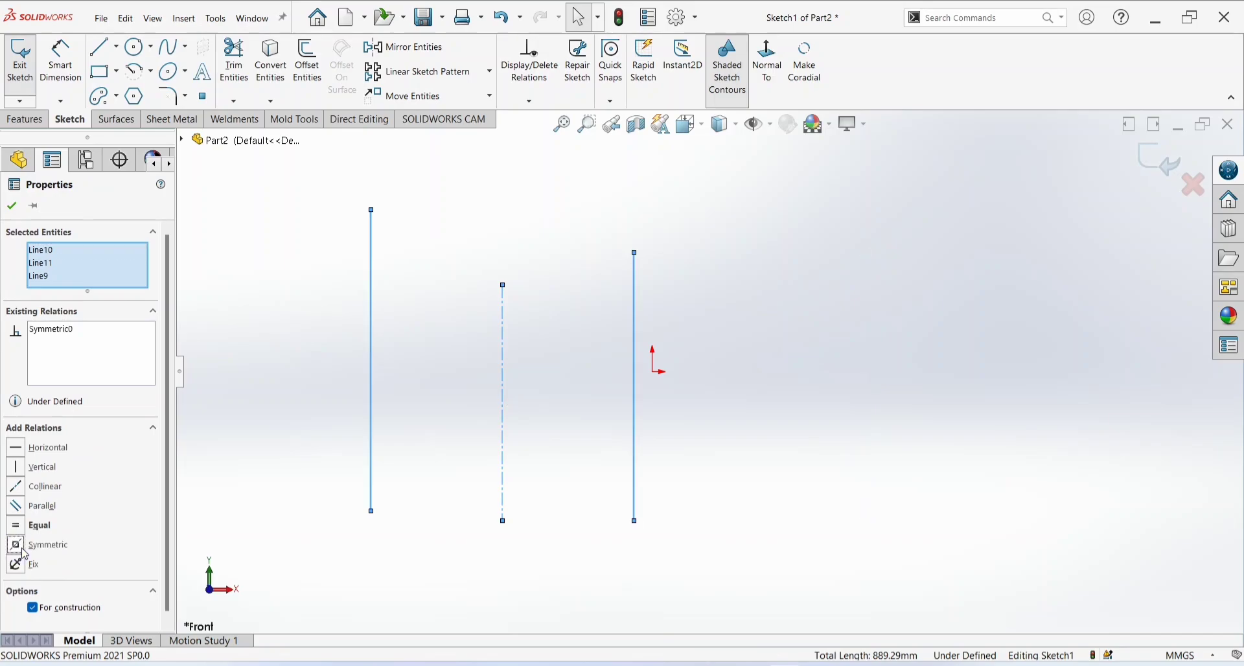
left_click(11, 207)
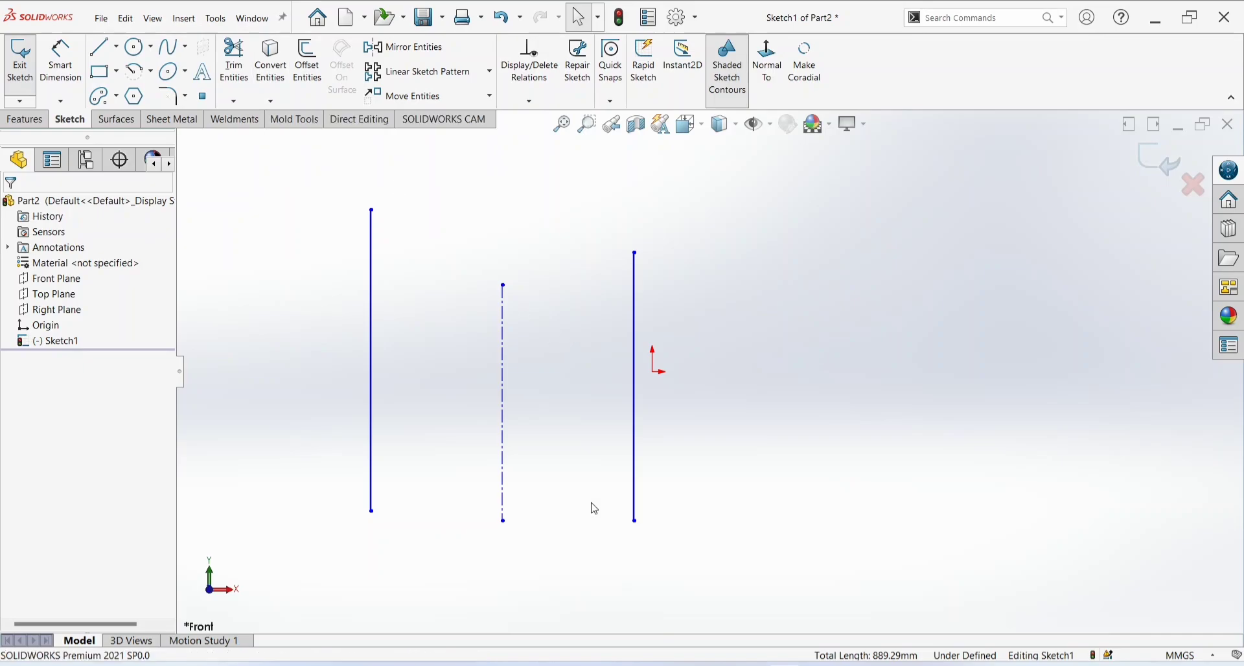
- Merge the lower endpoints of the two solid vertical lines
left_click(635, 521)
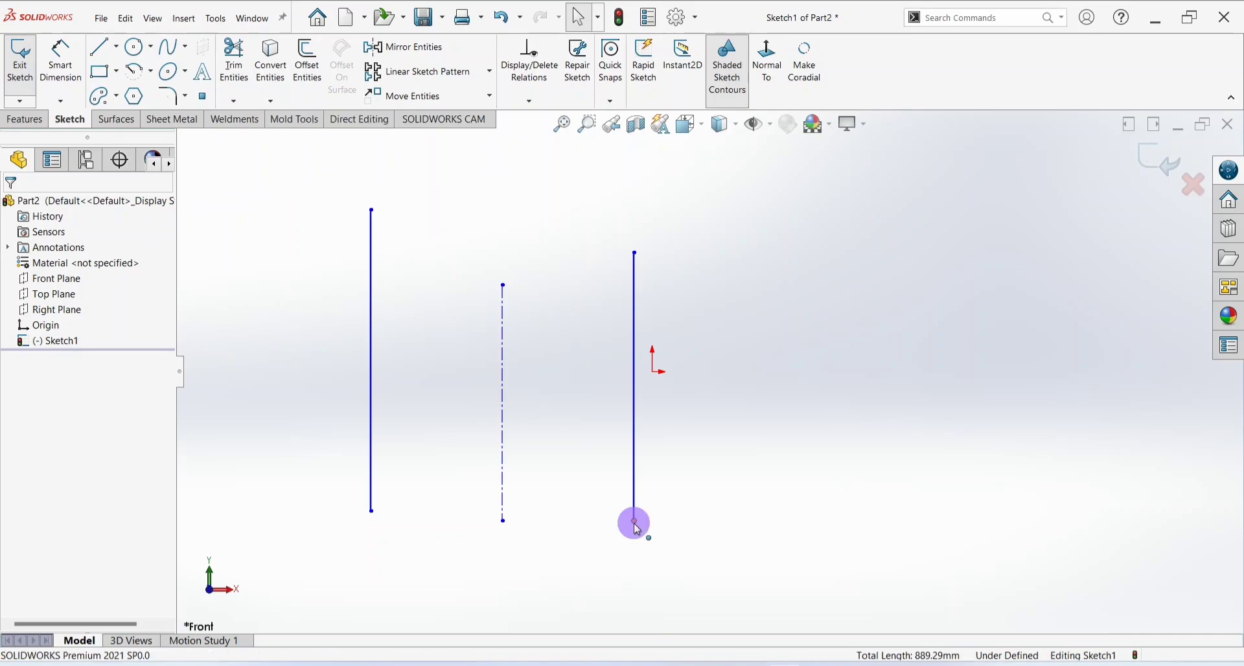
left_click(372, 513)
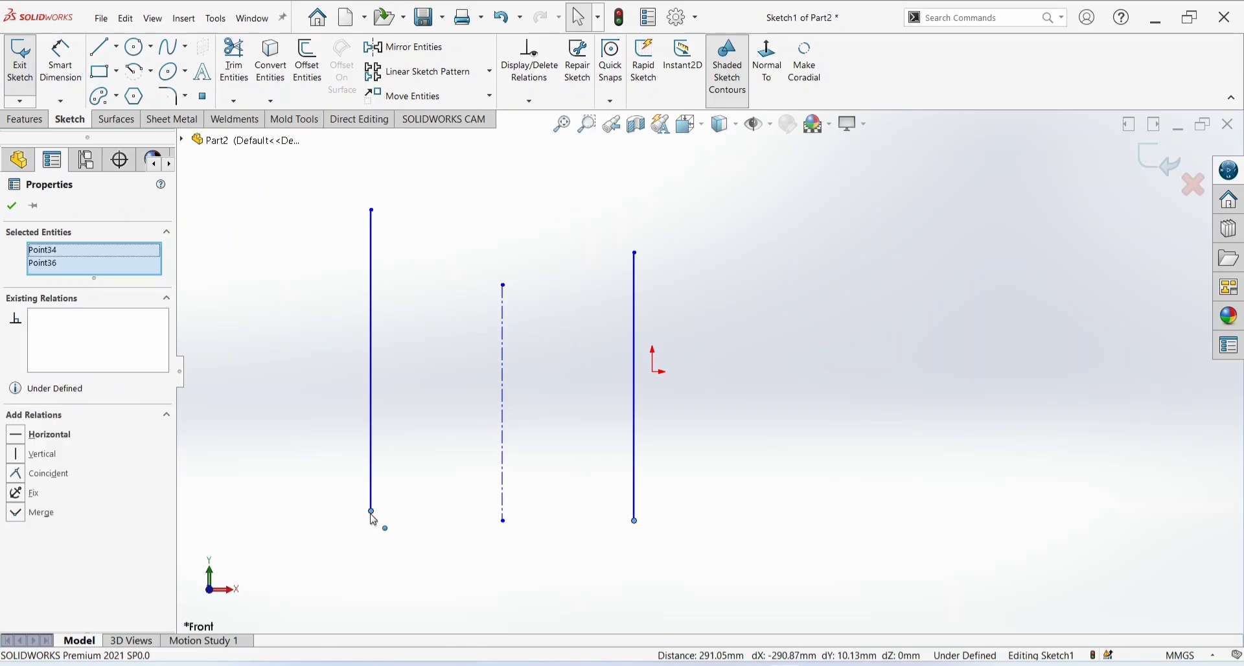
left_click(25, 515)
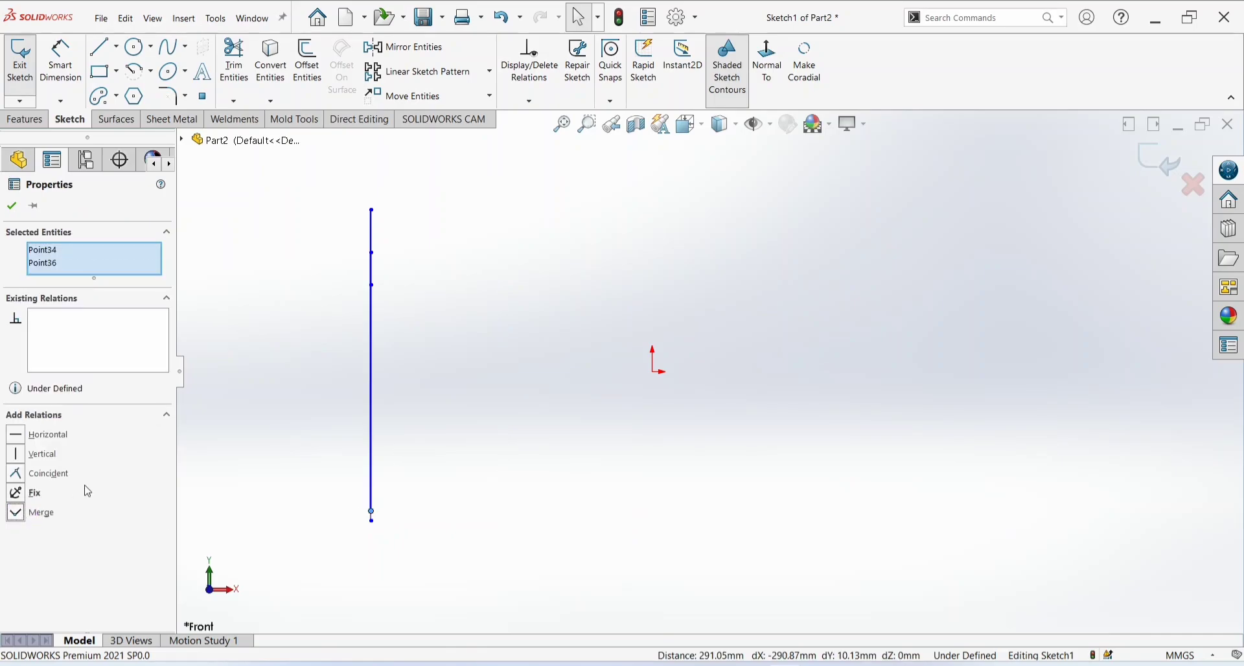
key("Escape")
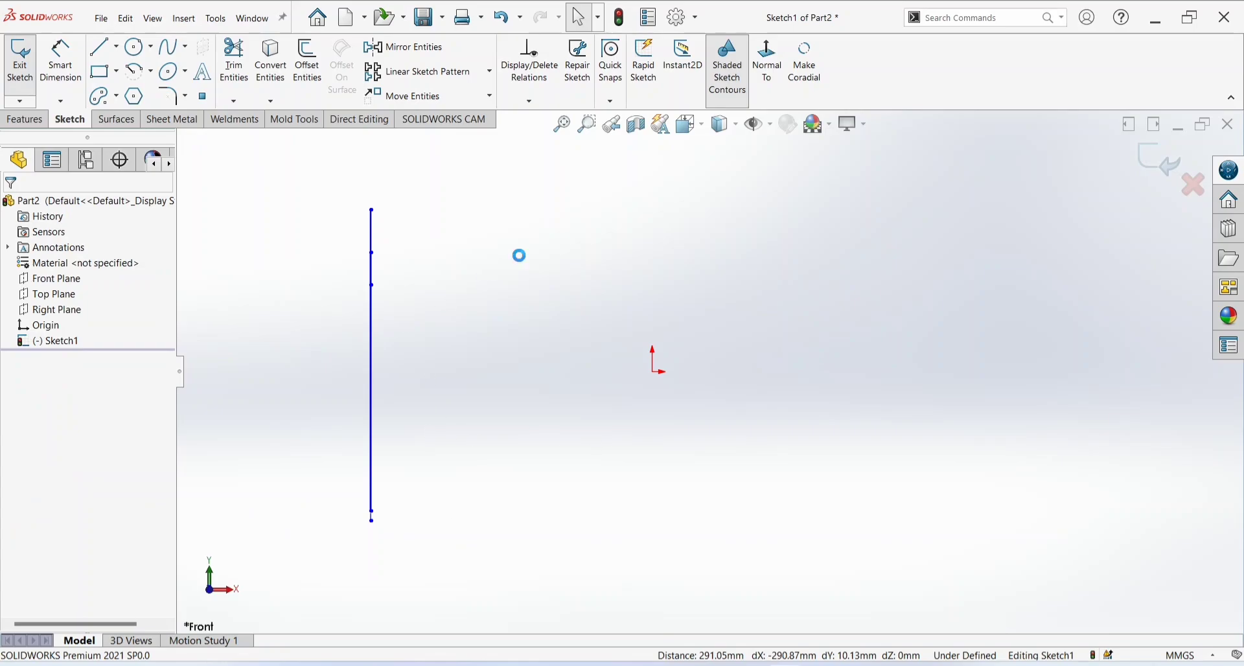
- Delete all the lines in the sketch
key("ctrl+a")
key("Delete")
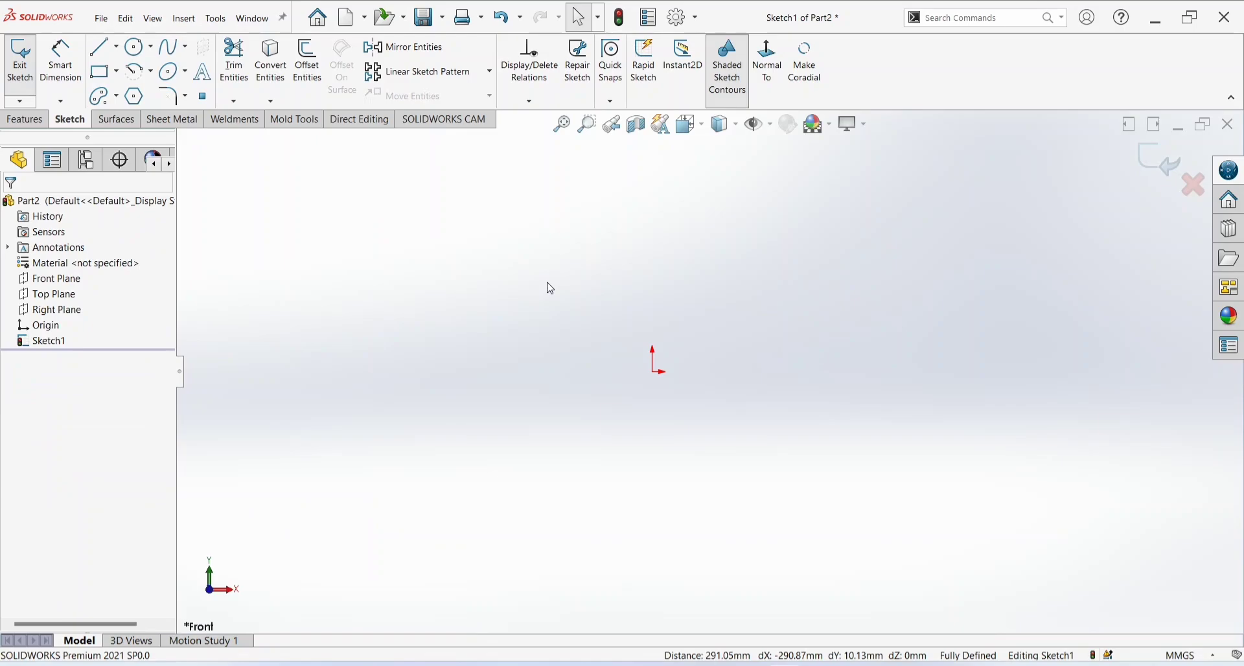
- Draw a corner rectangle about 388 by 265 mm enclosing the origin
left_click(99, 75)
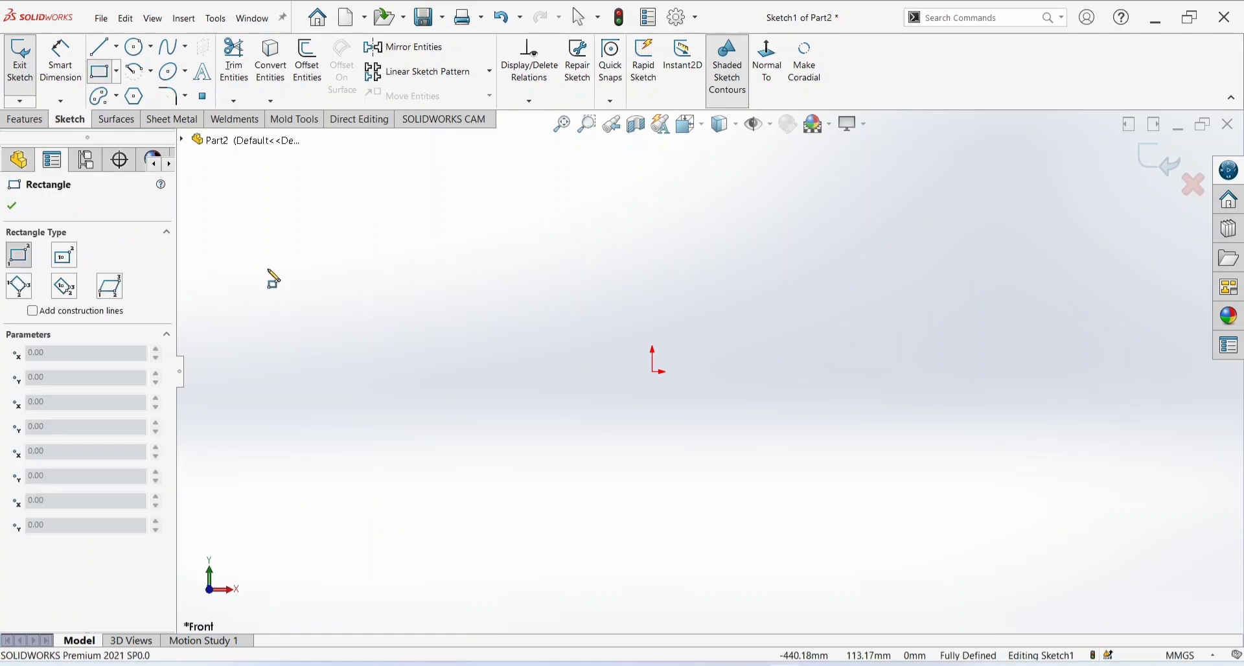
left_click(391, 267)
left_click(742, 505)
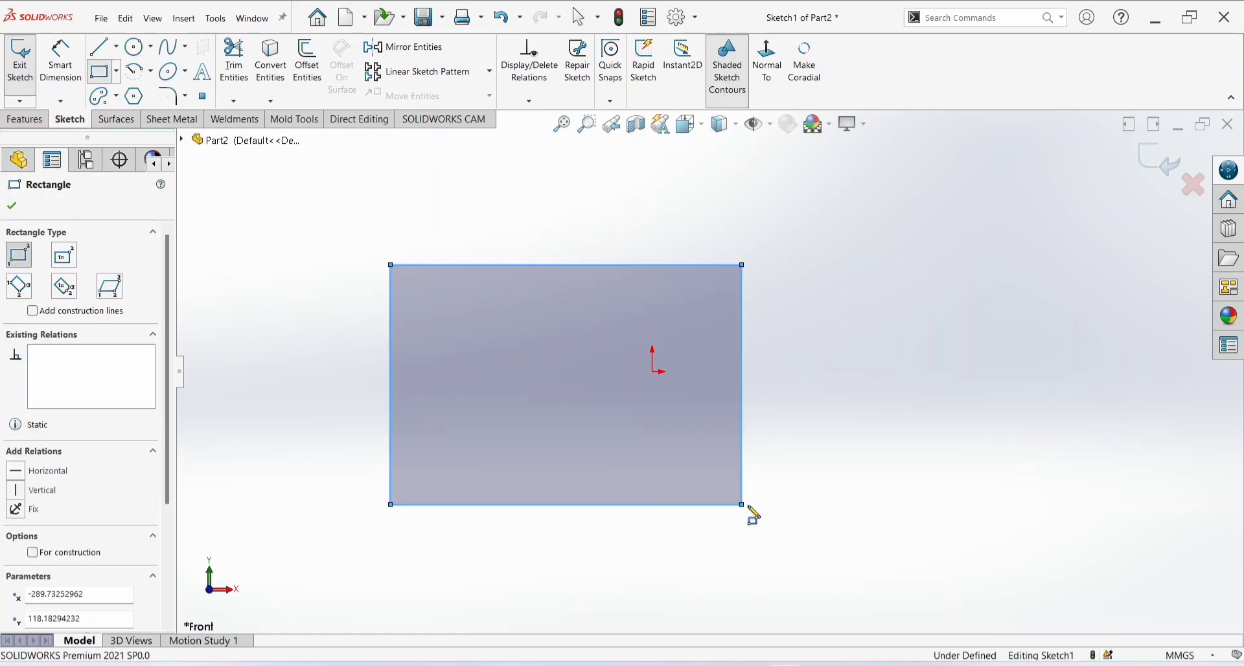
key("Escape")
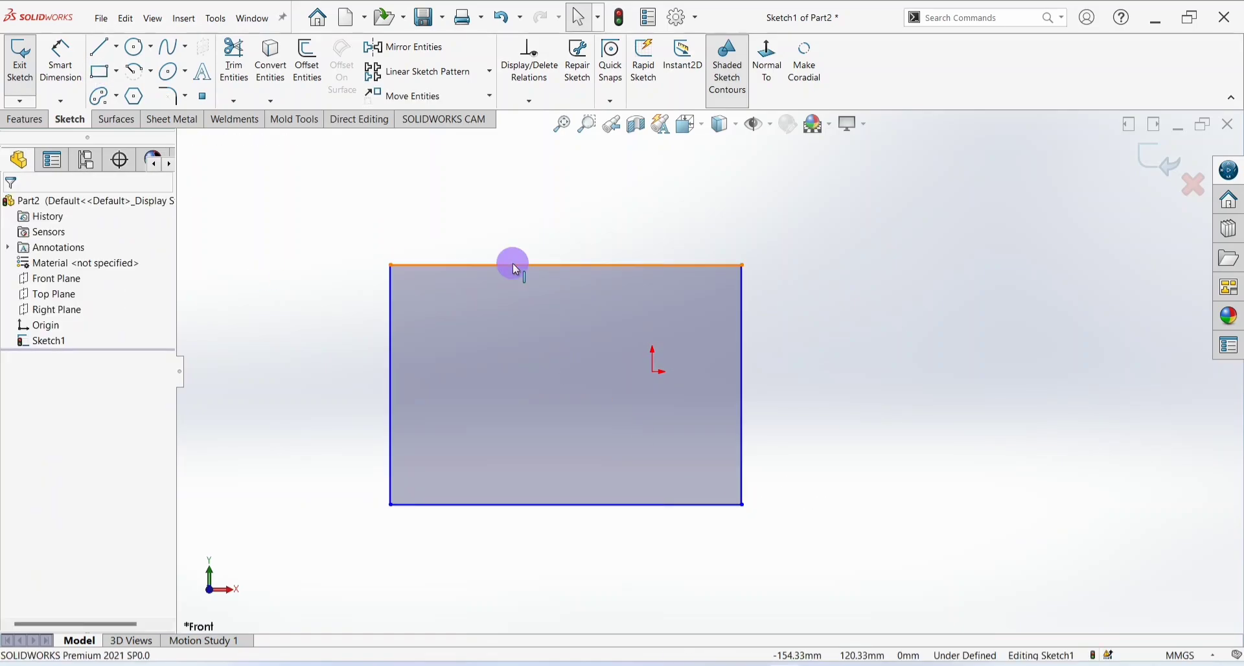
- Inspect the existing relations on the rectangle's upper horizontal edge and its right vertical edge
left_click(513, 265)
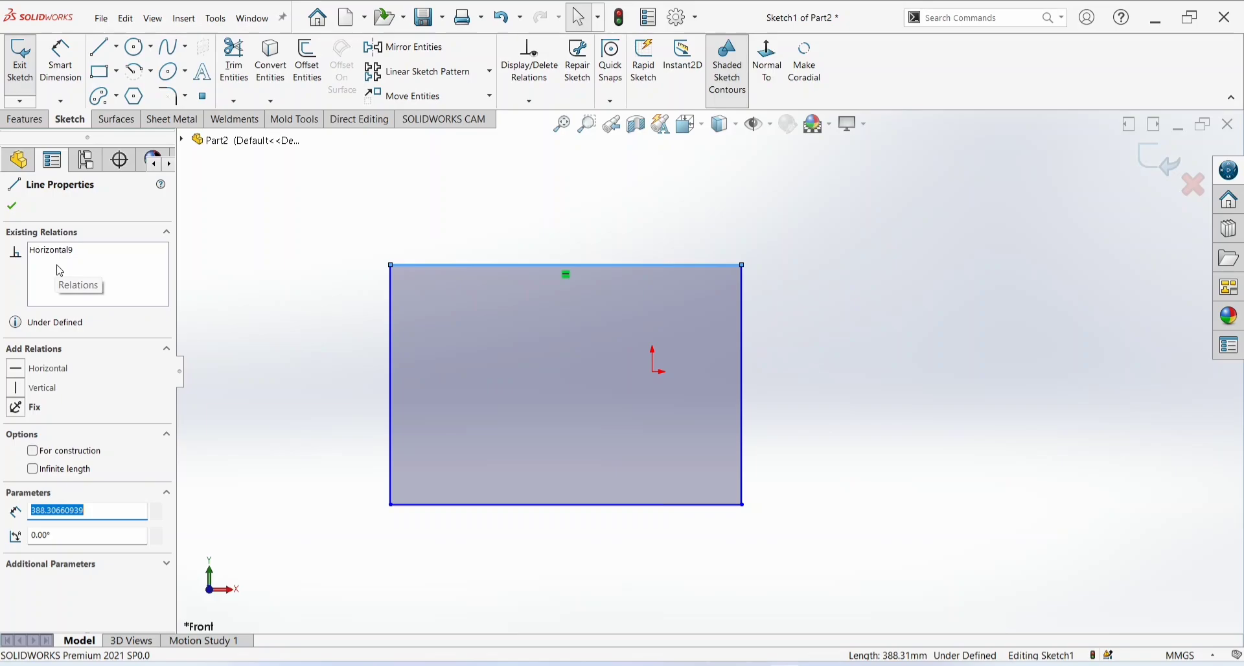
left_click(740, 439)
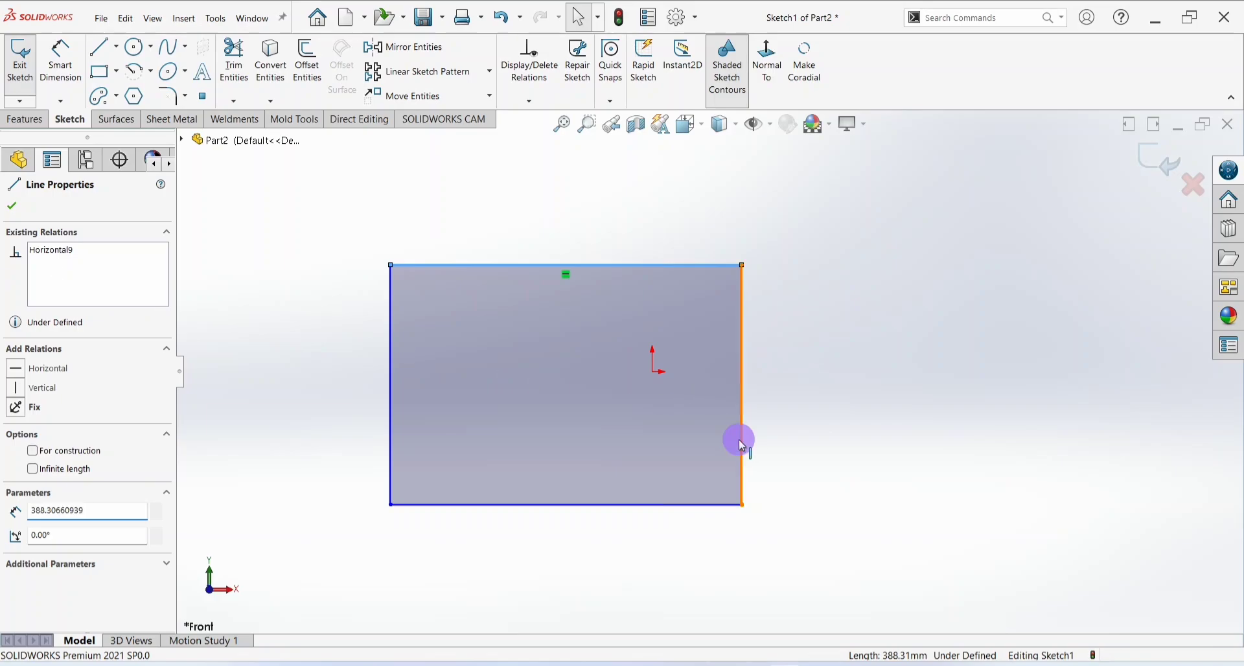
left_click(272, 335)
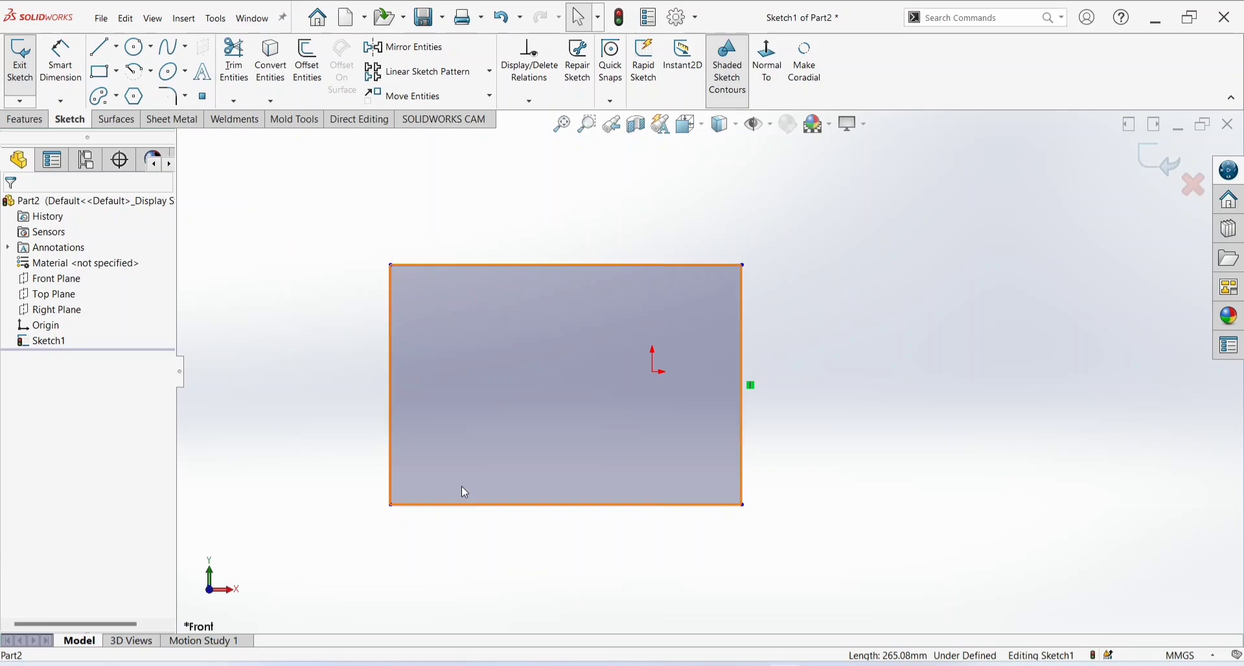
- Undo the rectangle and draw another corner rectangle about 292 by 244 mm left of the origin
key("ctrl+z")
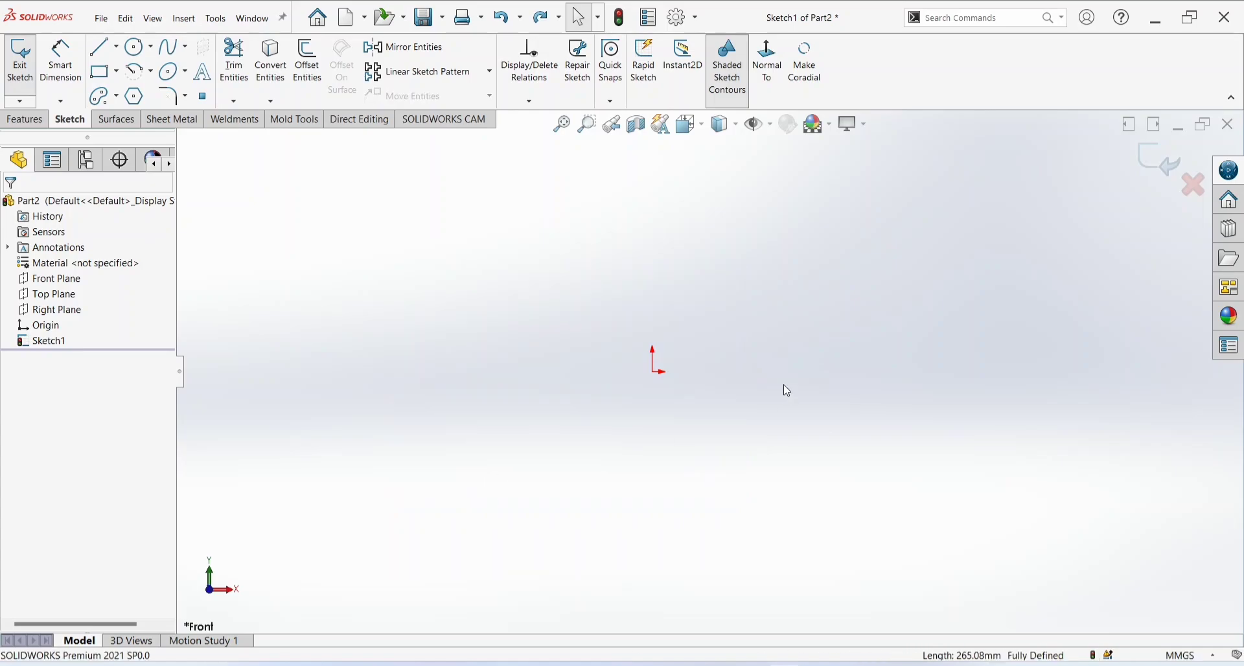
left_click(105, 72)
left_click(332, 230)
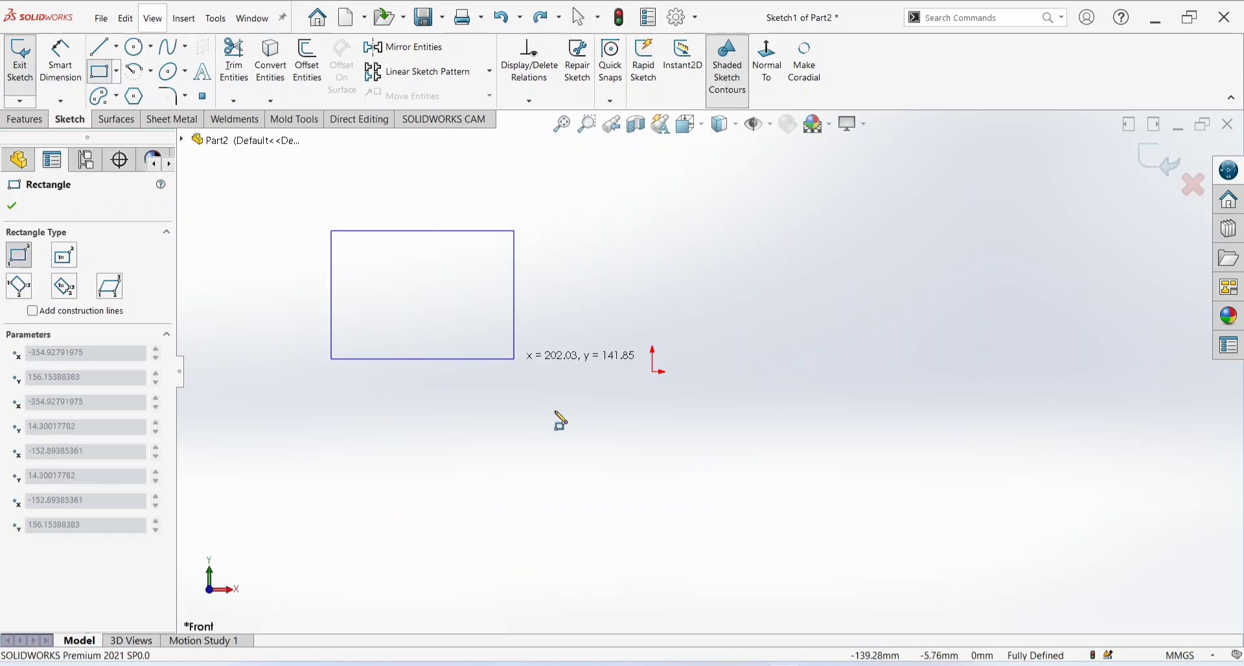
left_click(596, 451)
key("Escape")
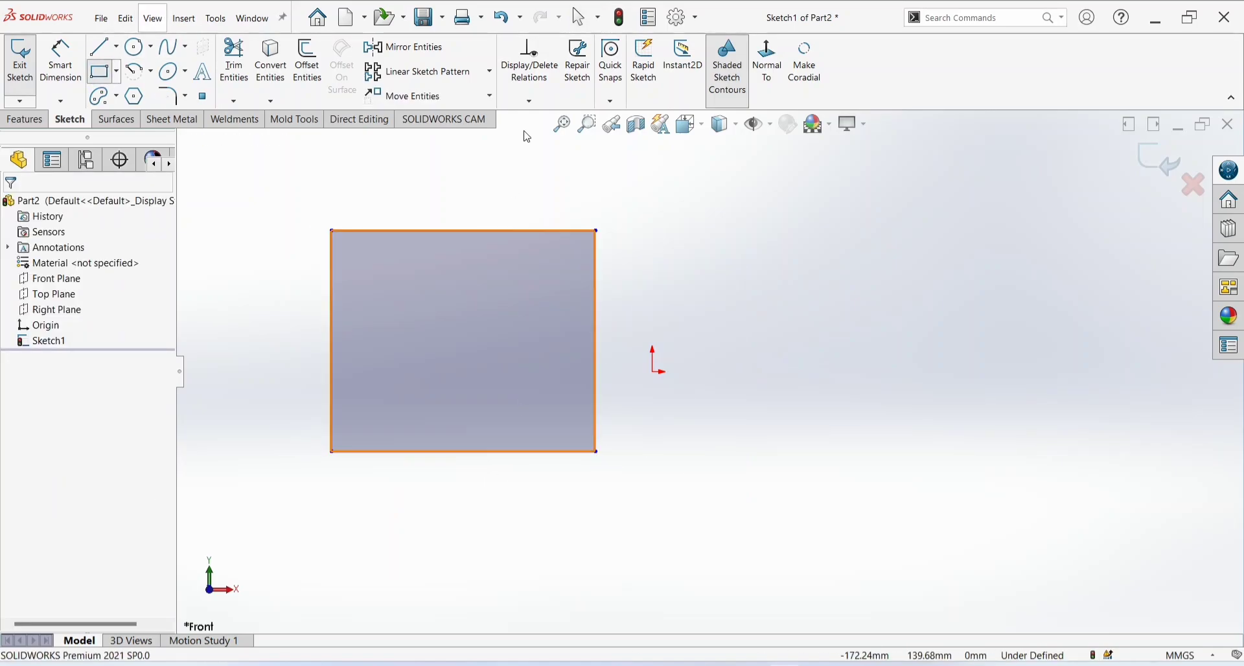
- Fully define all entities in the sketch with every relation type and baseline dimensions from the origin, placed below and left of the sketch
left_click(530, 101)
left_click(560, 151)
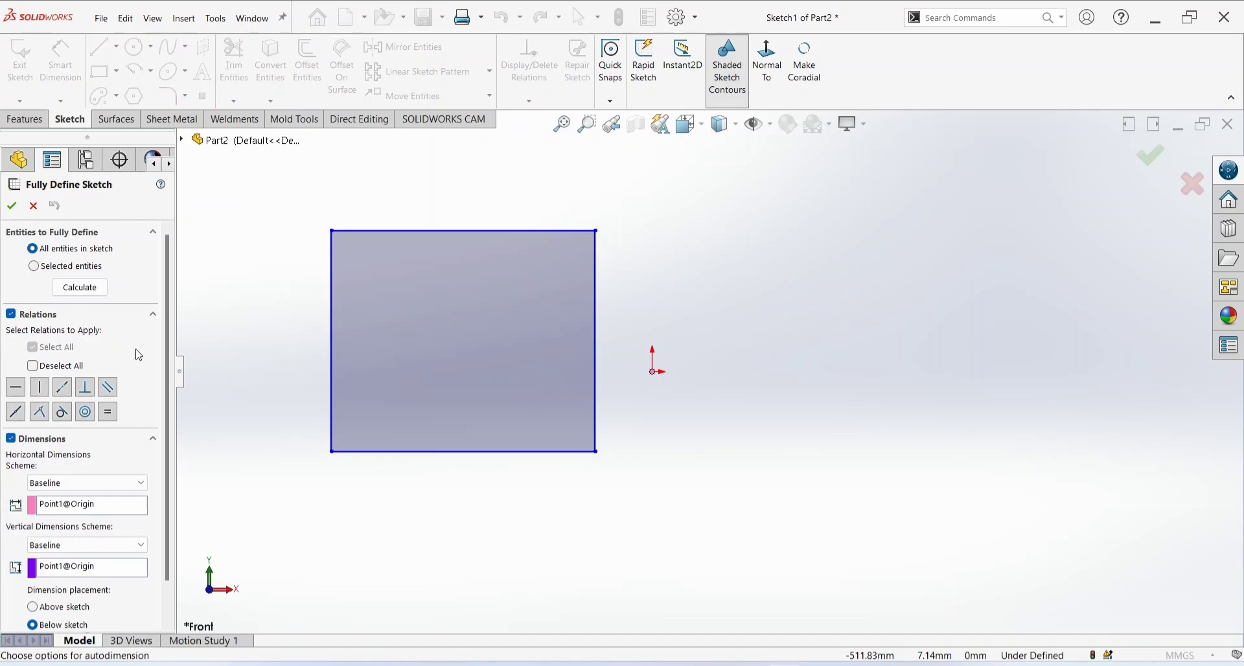
scroll(117, 356, "down", 2)
scroll(107, 358, "up", 2)
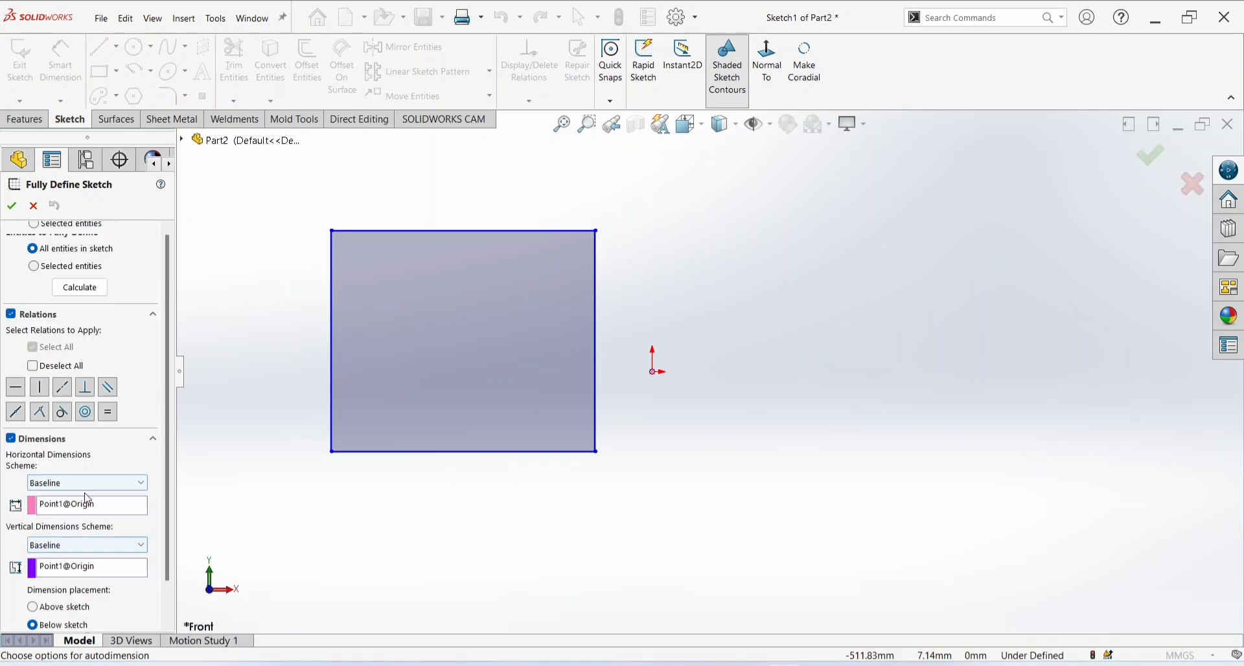
scroll(72, 453, "down", 2)
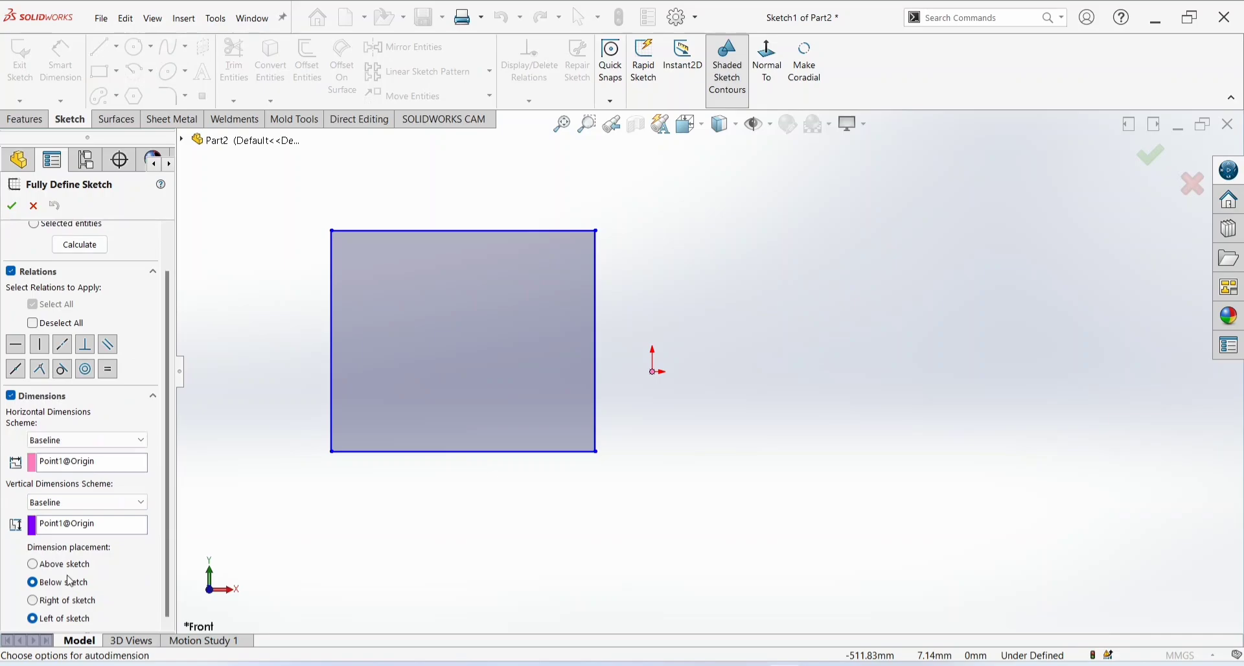
scroll(78, 295, "up", 1)
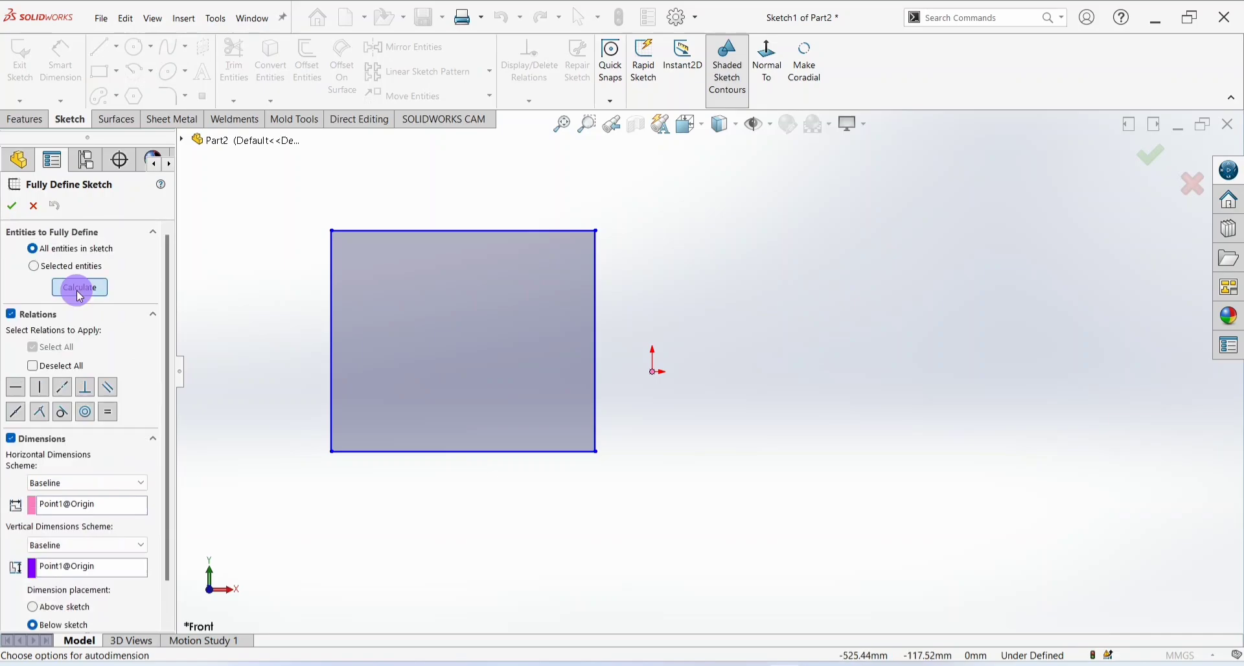
left_click(79, 287)
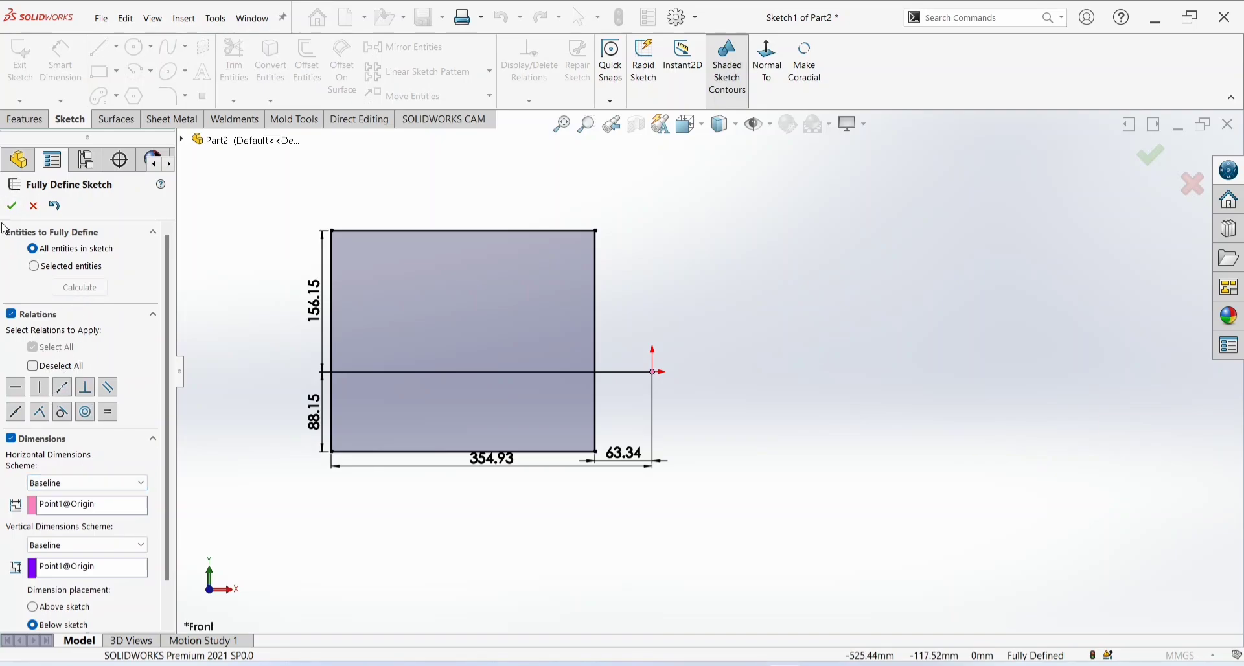
left_click(13, 206)
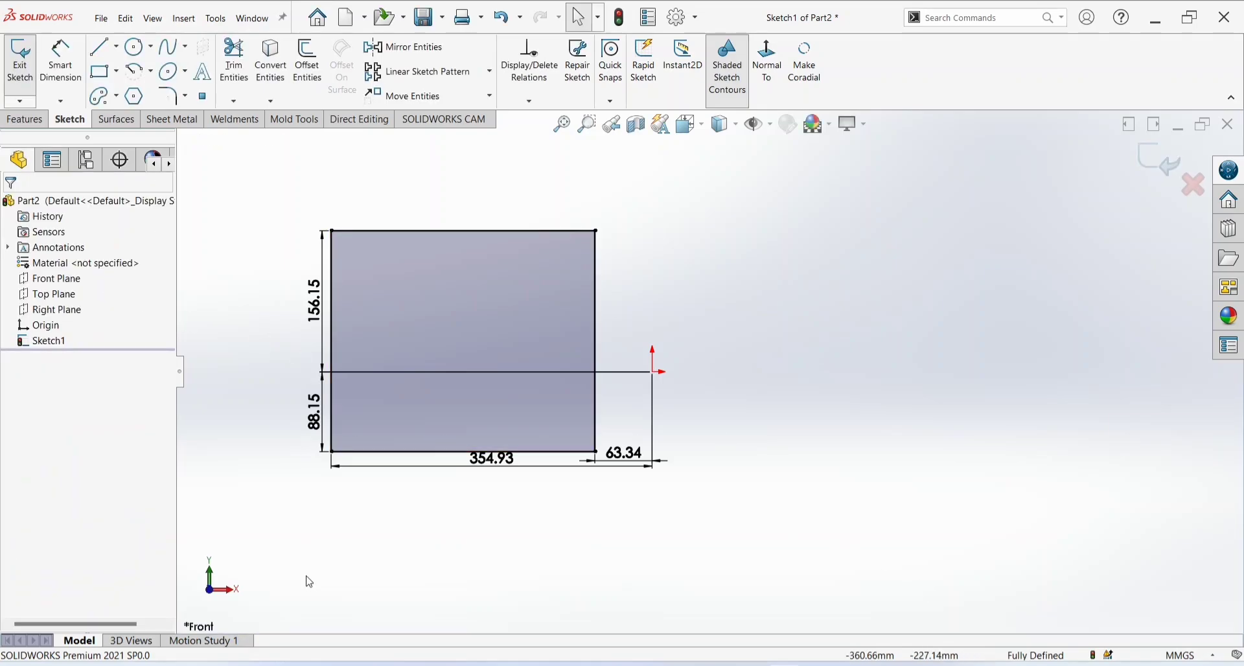
- Inspect the existing relations on the dimensioned rectangle's right vertical edge and upper horizontal edge
left_click(596, 303)
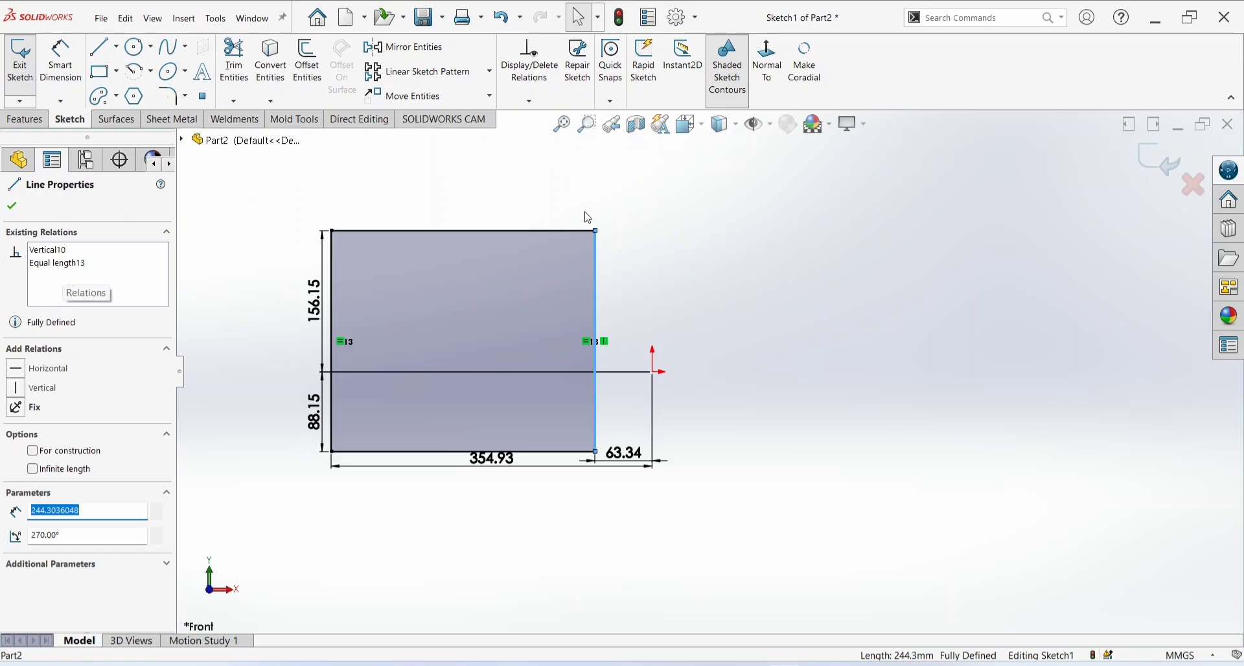
left_click(575, 231)
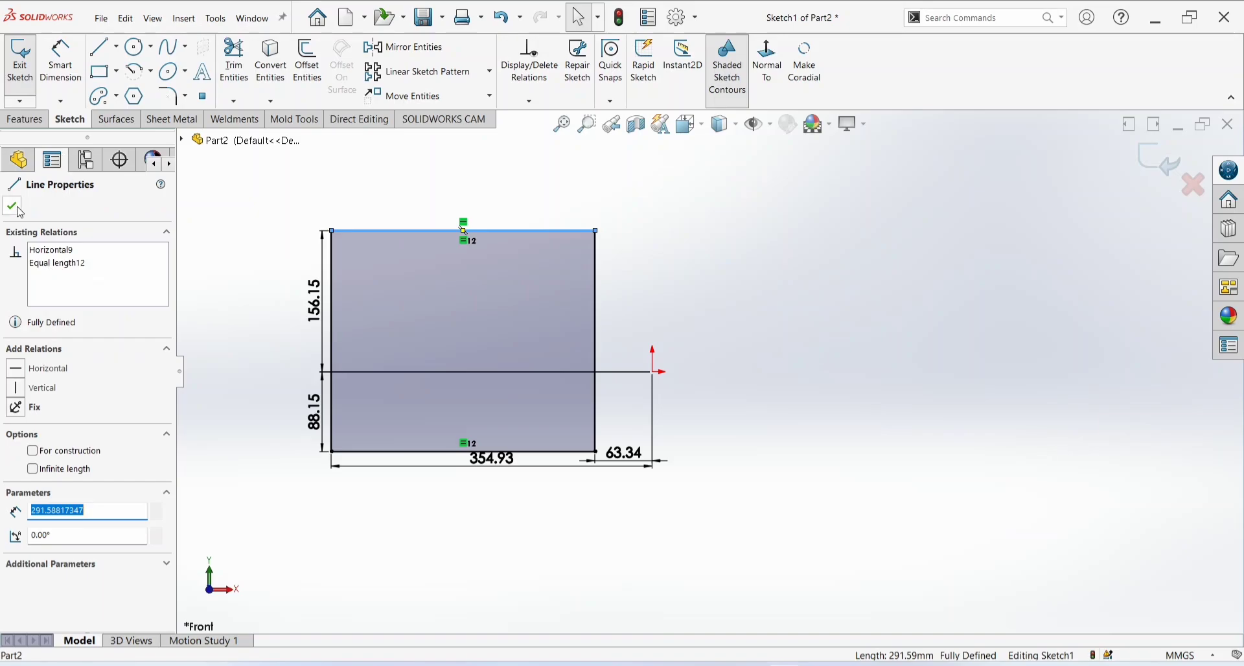
left_click(816, 280)
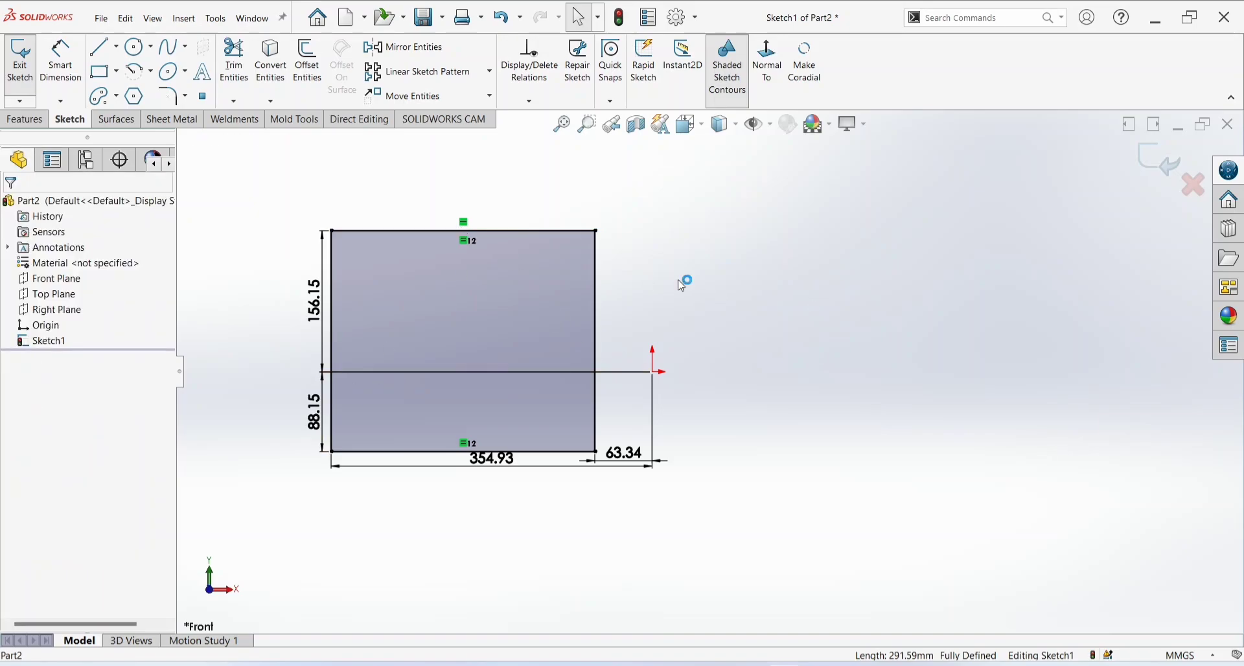
- Undo the automatic full definition and delete all four lines of the rectangle
key("ctrl+z")
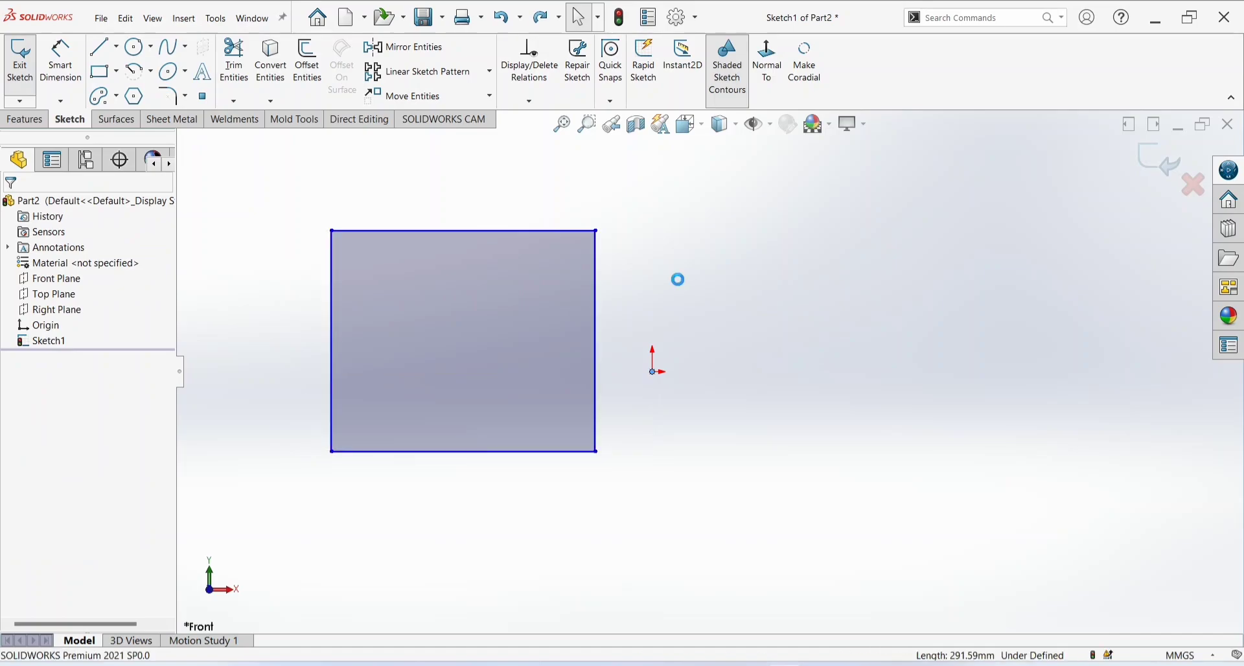
key("Delete")
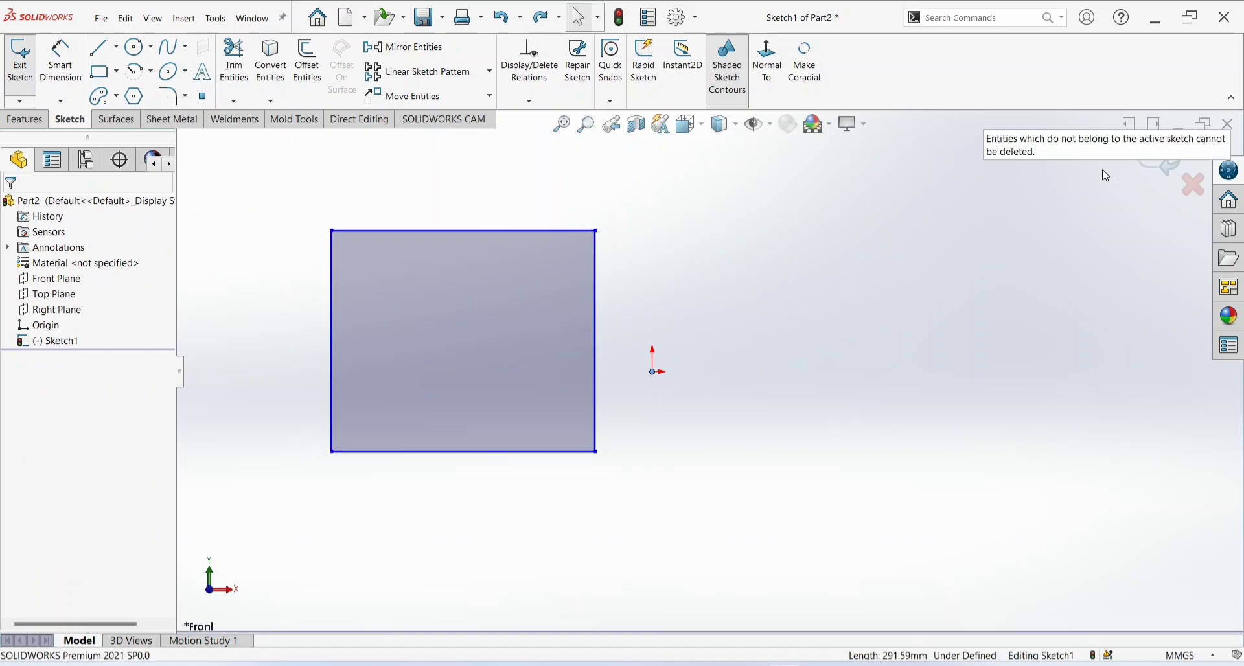
left_click(596, 383)
key("Delete")
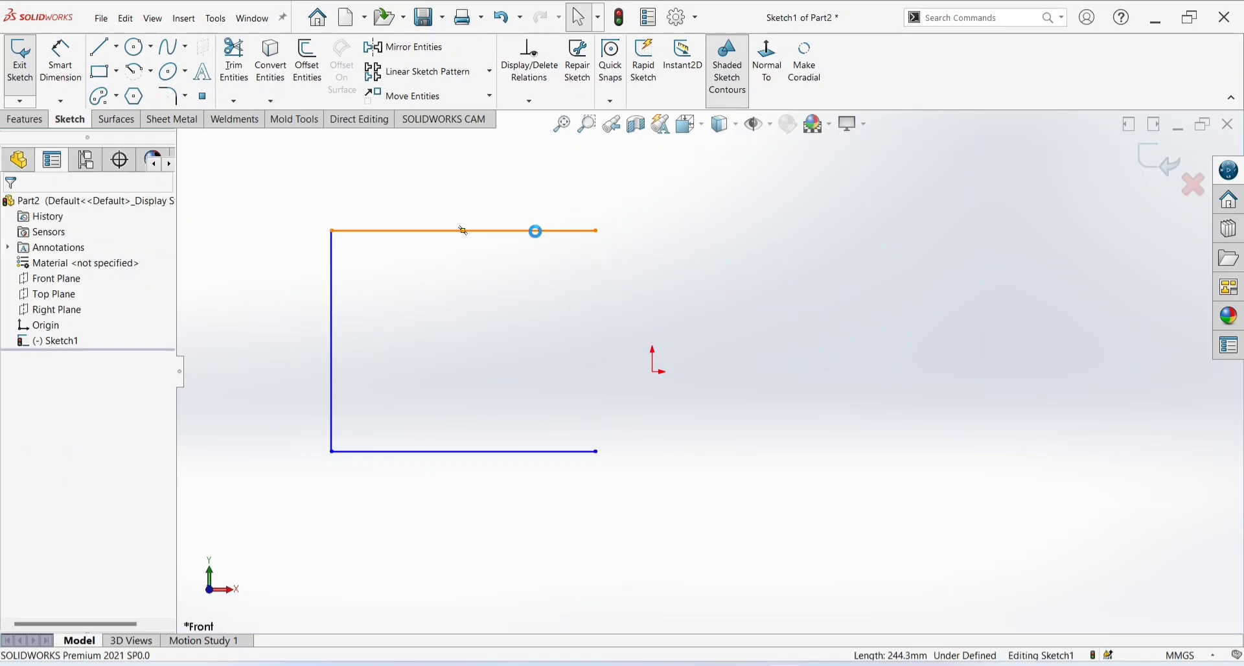
double_click(533, 231)
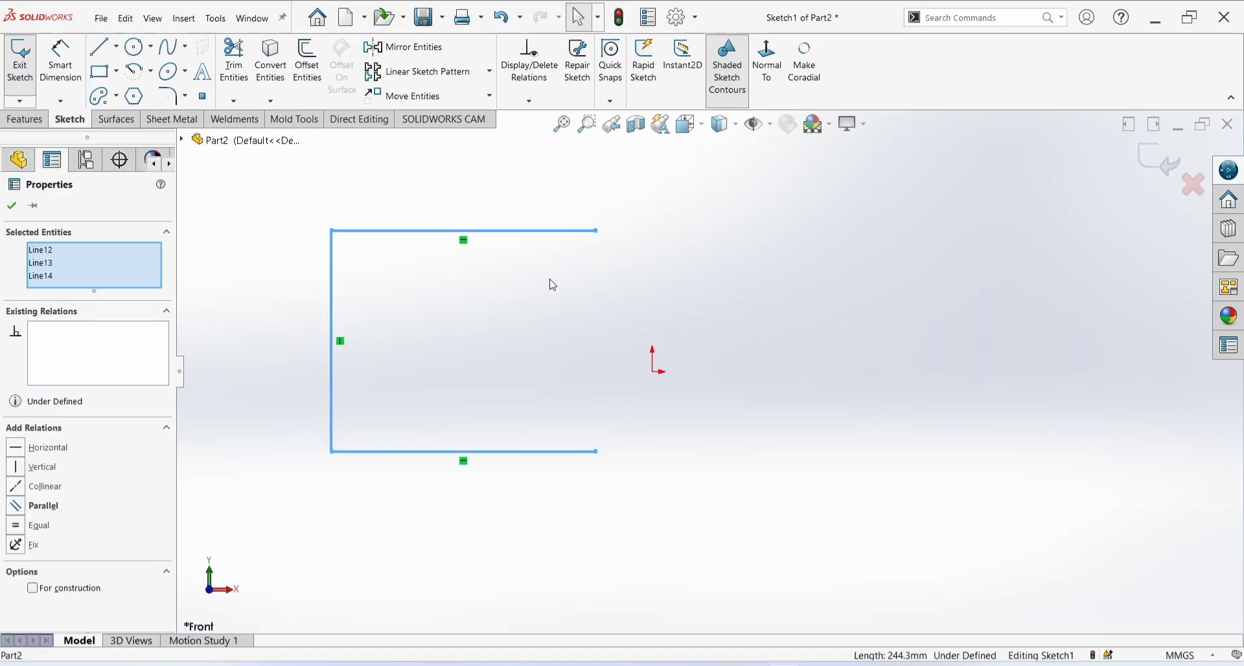
key("Delete")
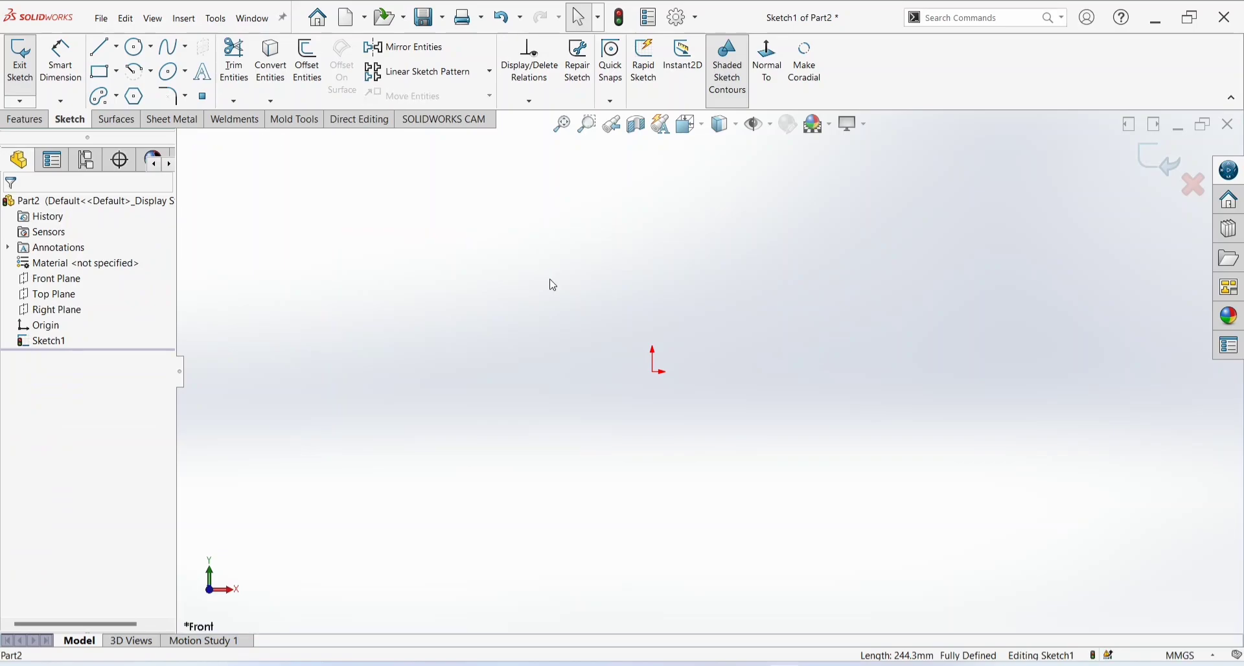